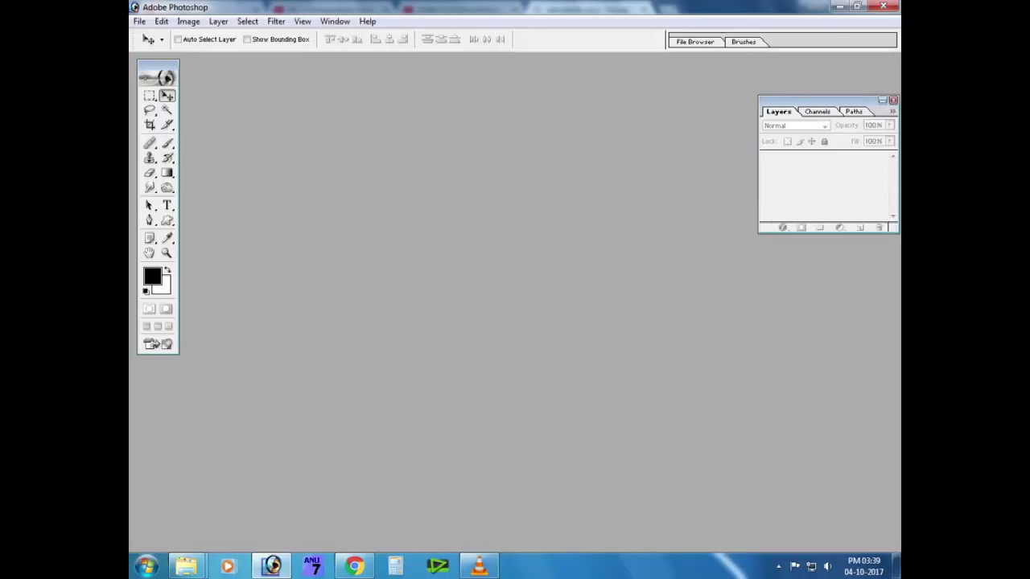
Bring up the Open dialog to browse the source image folder.
key(ctrl+o)
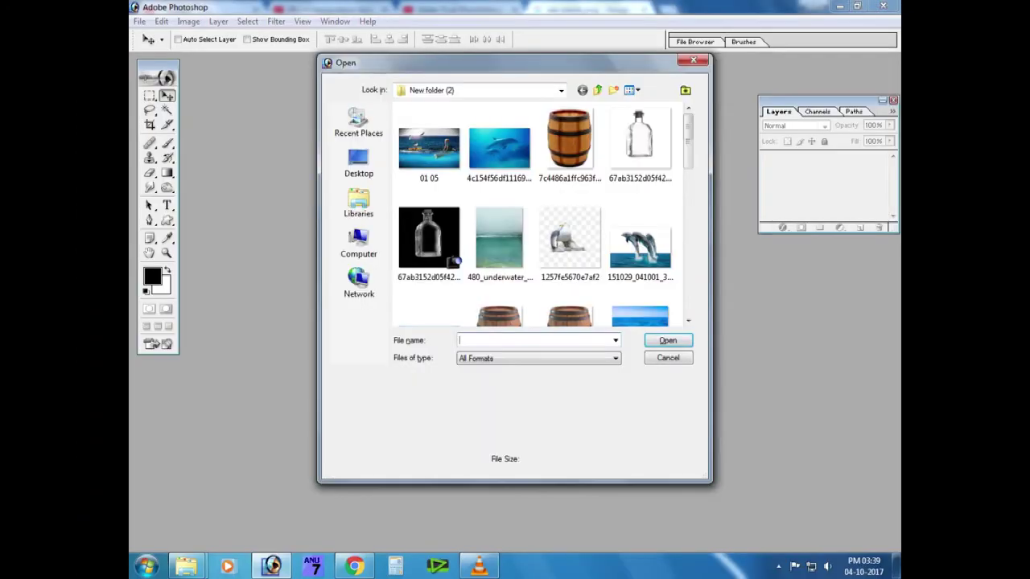
Open the seashell beach wallpaper from New folder (4) and maximize its window.
click(598, 90)
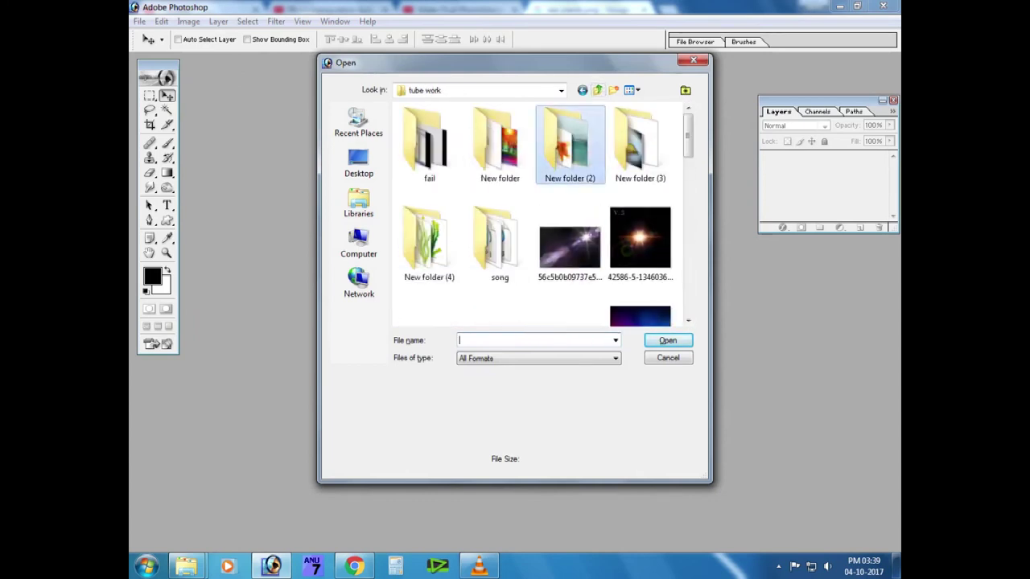
double_click(427, 237)
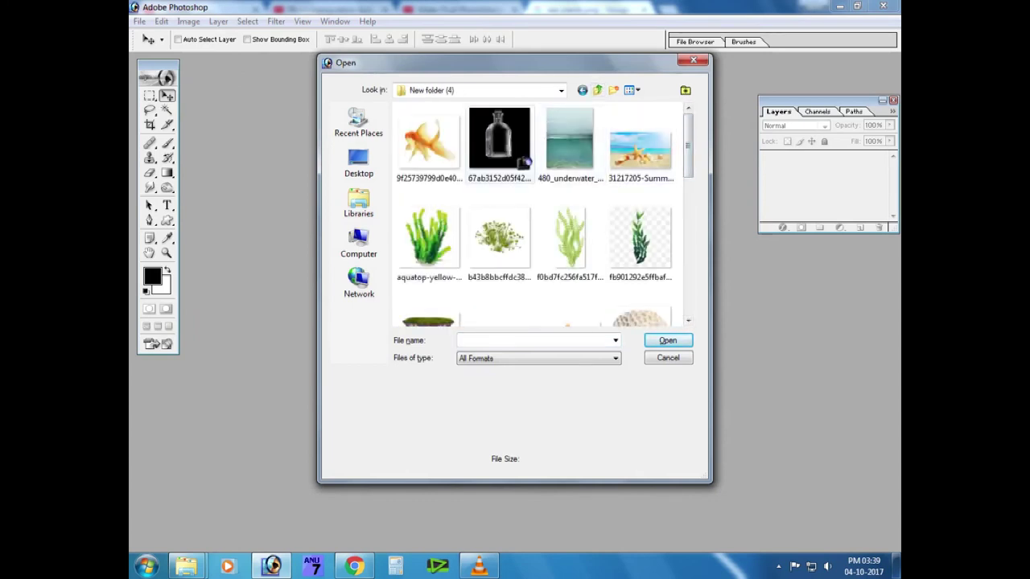
click(639, 141)
scroll(563, 213, down, 2)
scroll(563, 214, down, 3)
scroll(563, 213, down, 3)
scroll(563, 213, down, 3)
double_click(429, 170)
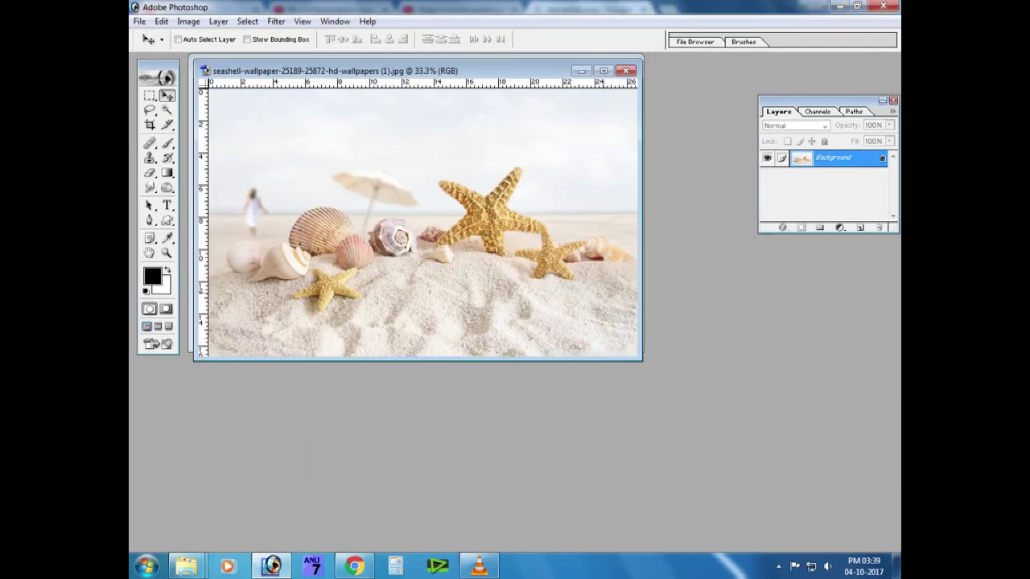
click(604, 71)
Resize the image to 12 × 8 inches with resampling on, then fit it in view.
click(203, 21)
click(234, 117)
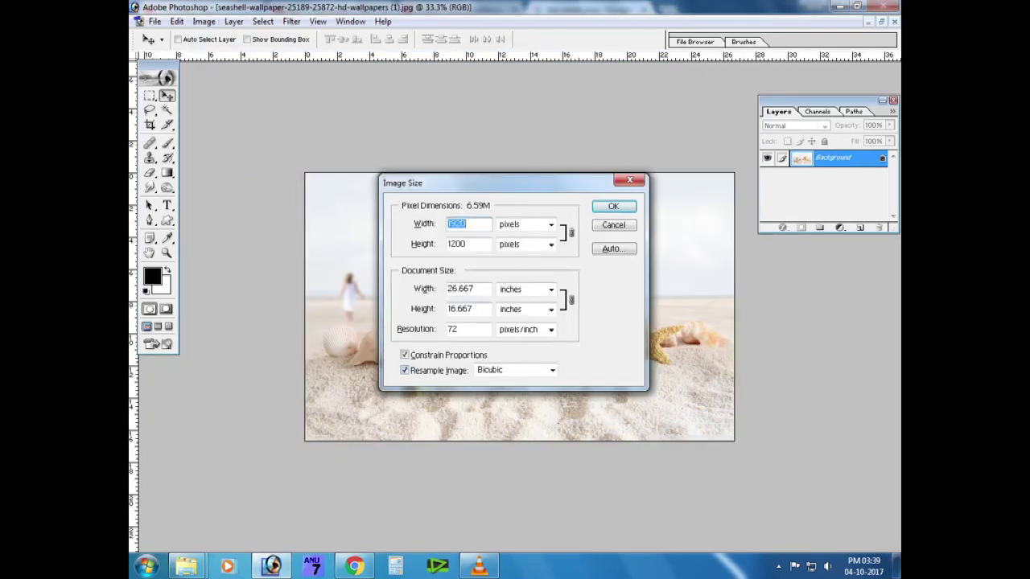
key(alt+i)
text(8)
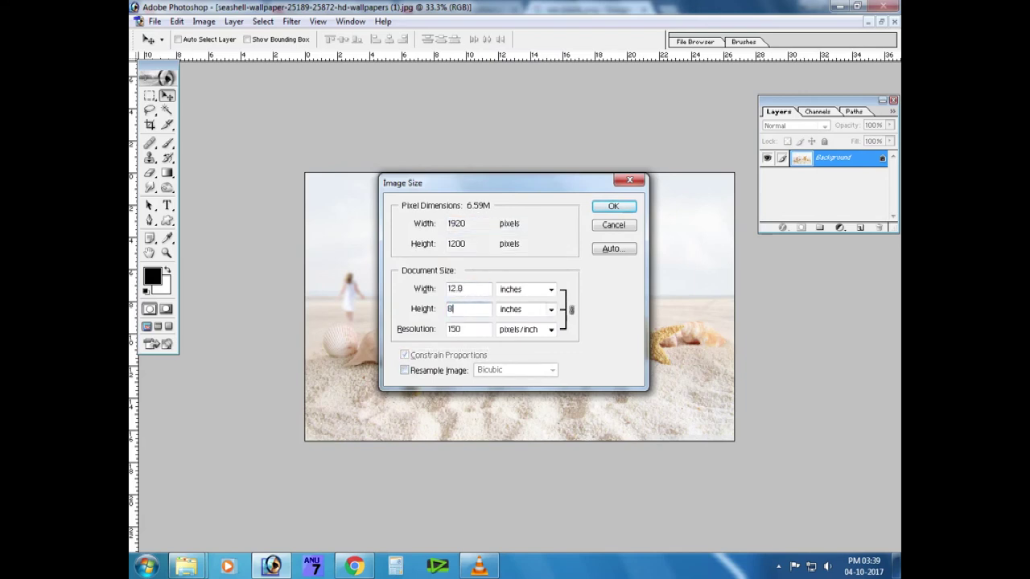
key(alt+i)
text(300)
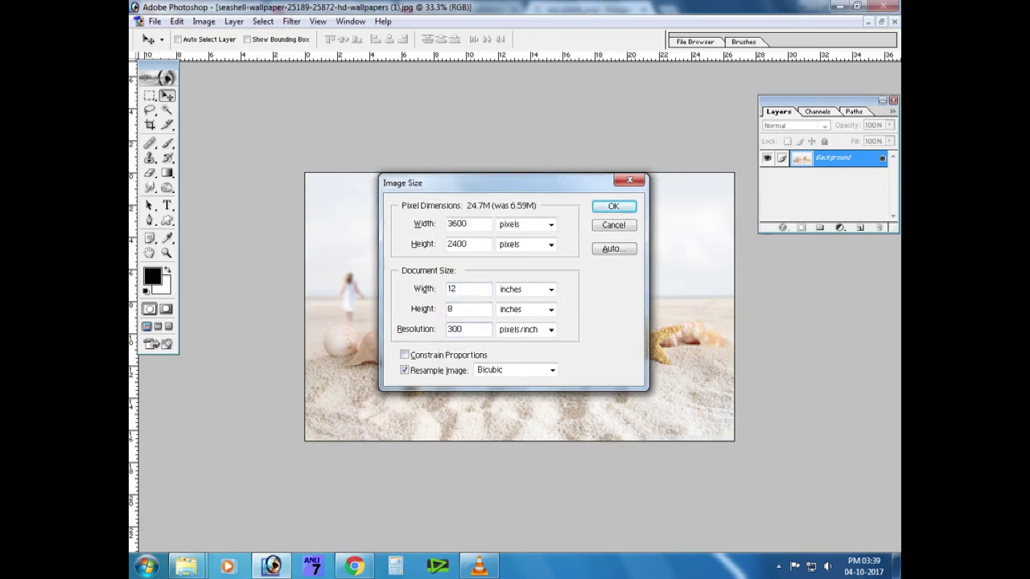
key(Return)
key(ctrl+0)
key(alt+i)
Apply brightness −15 and contrast +33 to the seashell wallpaper.
key(a)
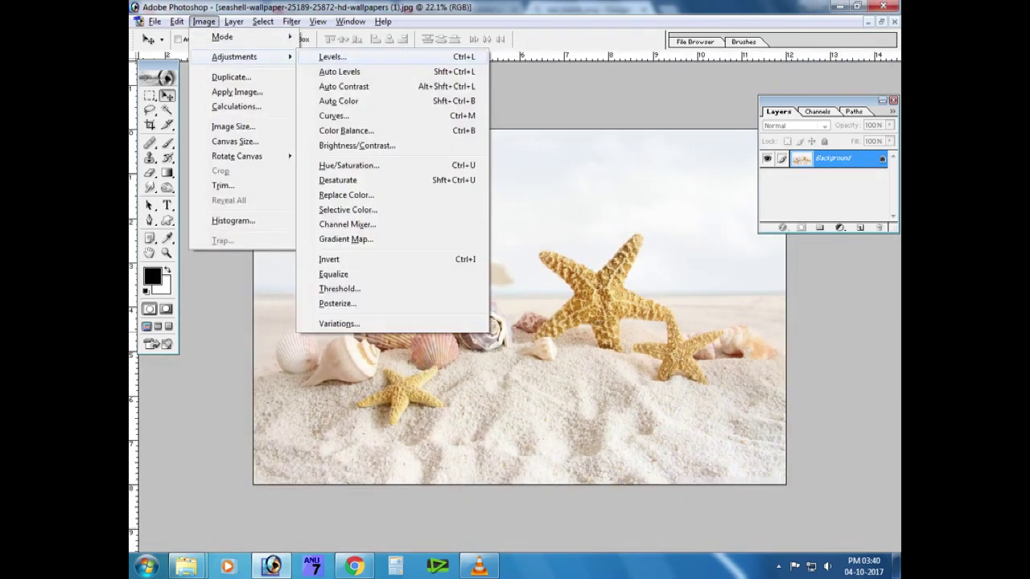
key(c)
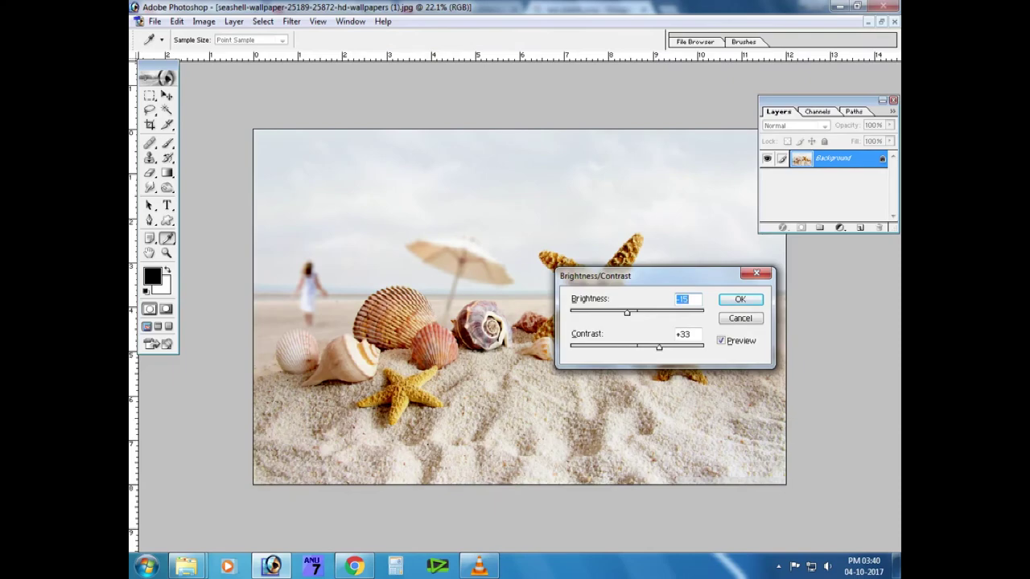
key(Return)
key(v)
Open the summer beach starfish photo, return to the seashell wallpaper, and start a new layer.
key(ctrl+o)
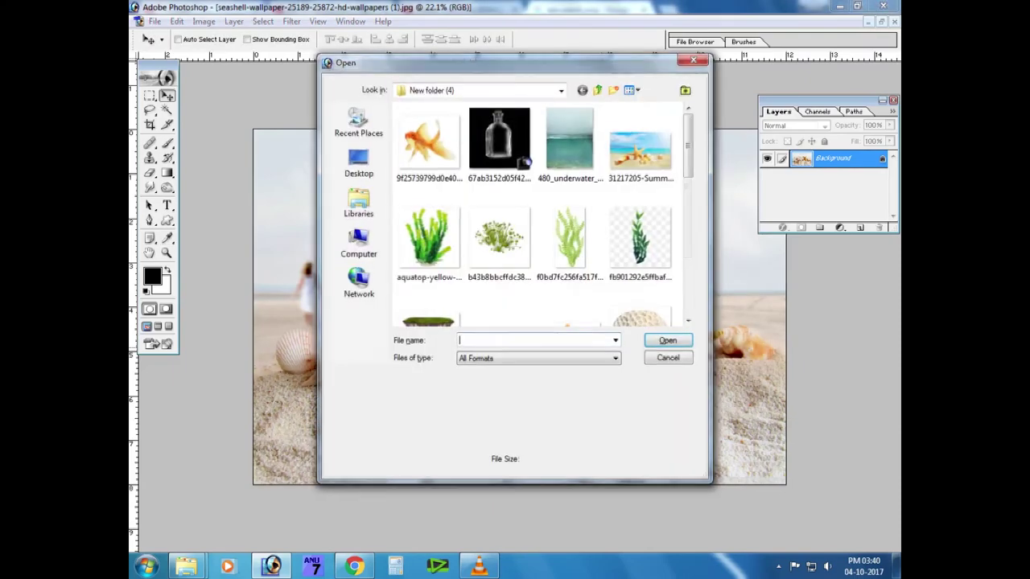
key(Return)
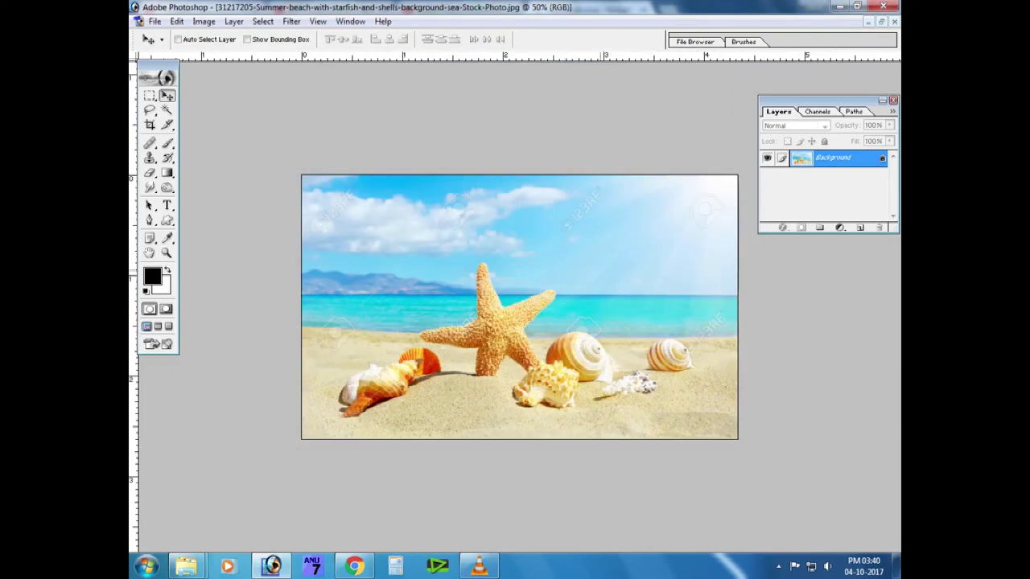
key(ctrl+Tab)
key(ctrl+o)
key(Escape)
key(ctrl+shift+n)
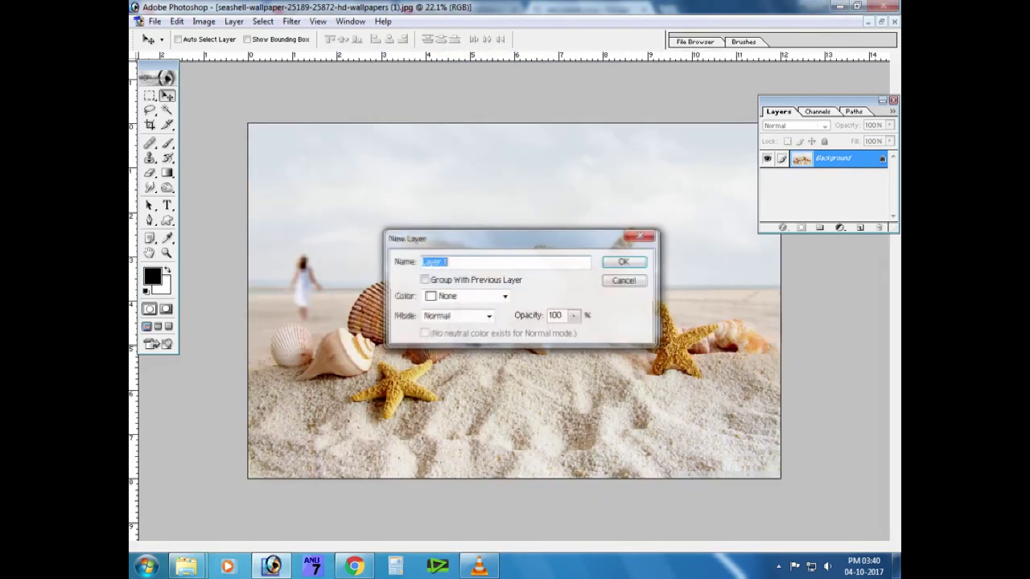
Create Layer 1 with a cyan sky gradient blended in Color Burn mode.
key(Return)
key(g)
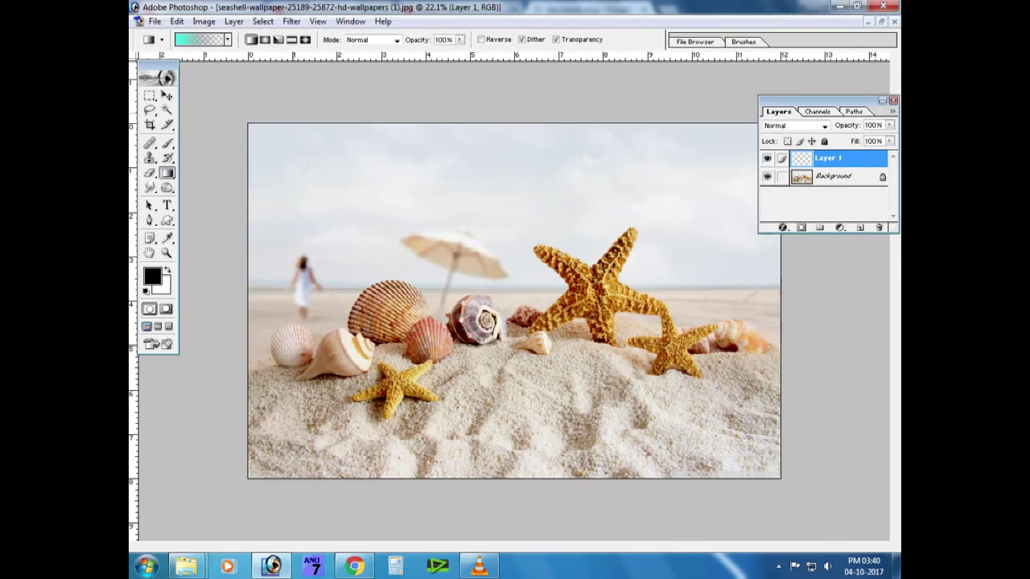
drag(524, 235, 523, 235)
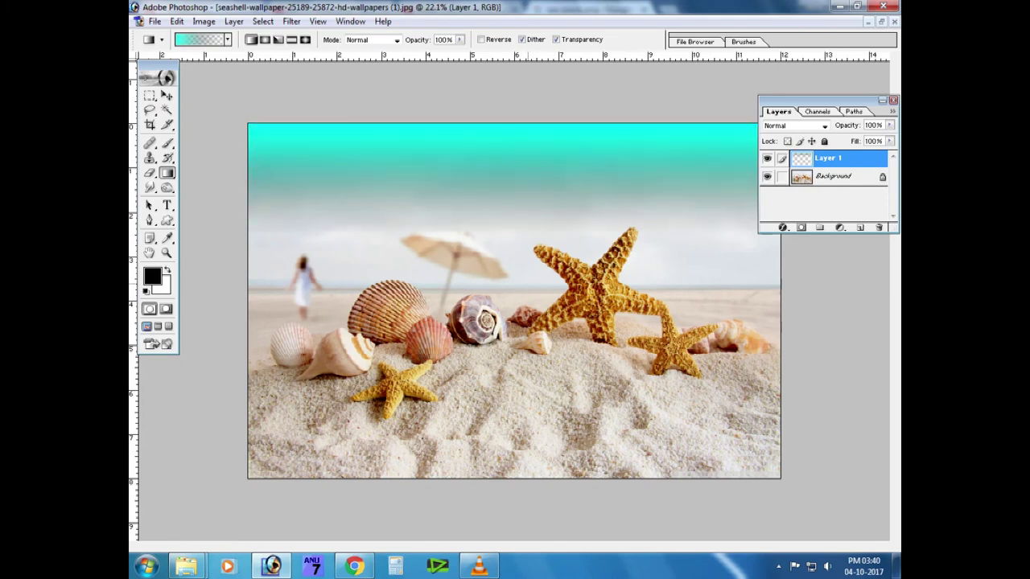
click(795, 125)
key(Down)
key(Down)
key(Down)
key(Down)
click(795, 126)
click(794, 126)
click(795, 125)
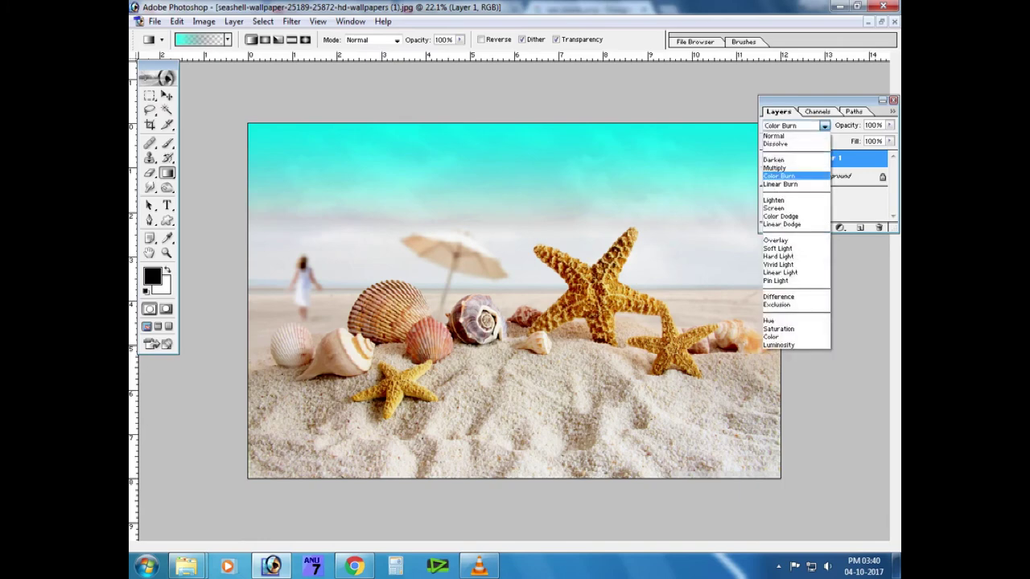
key(Down)
key(Down)
key(Down)
key(Down)
key(Down)
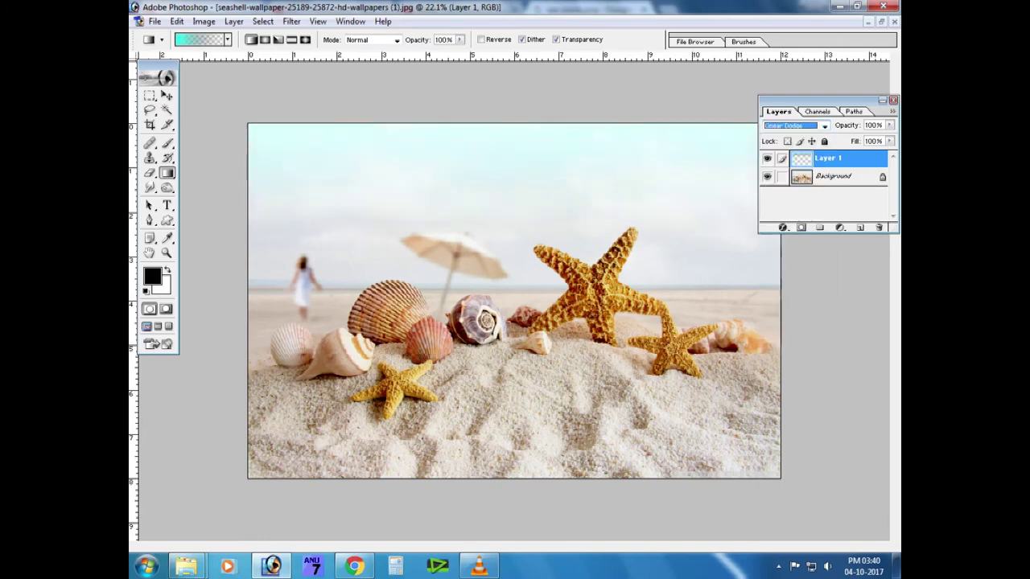
key(Down)
key(Down)
key(Down)
key(Down)
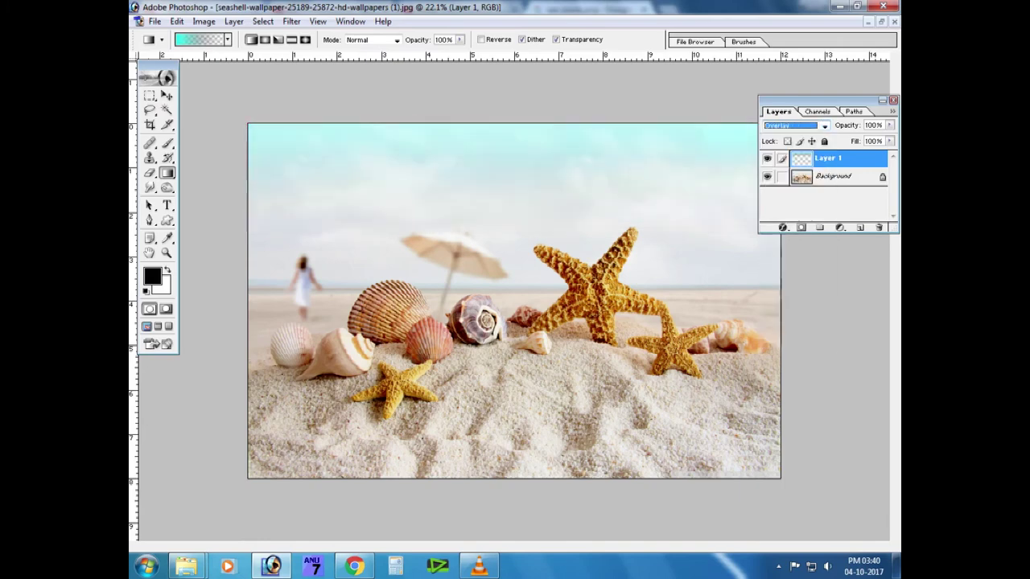
key(Down)
key(Up)
key(Up)
key(Up)
key(Up)
key(Up)
key(Up)
key(Up)
key(Up)
key(Up)
key(Up)
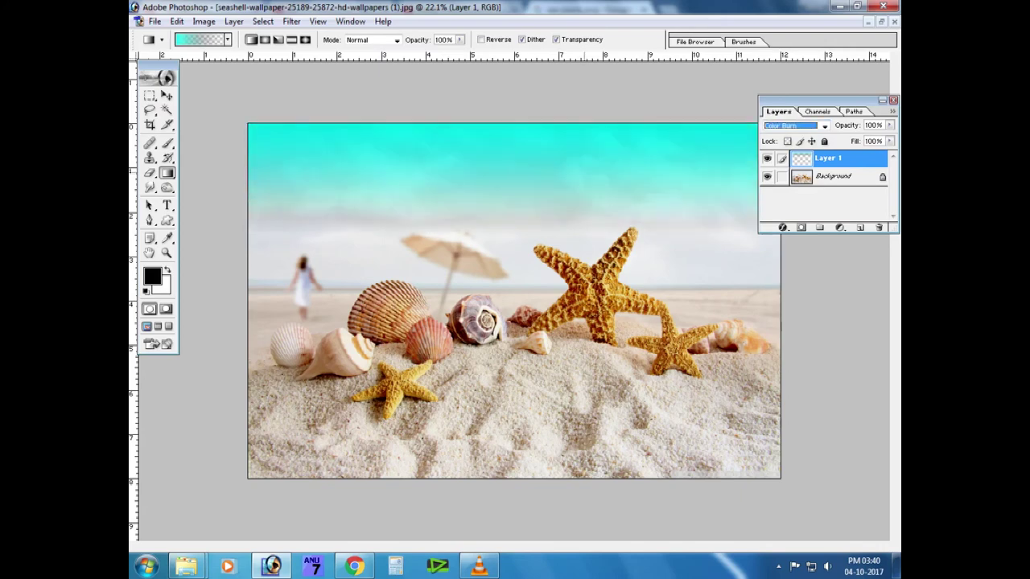
Stretch the gradient further down the sky and boost its contrast.
key(v)
drag(510, 161, 510, 193)
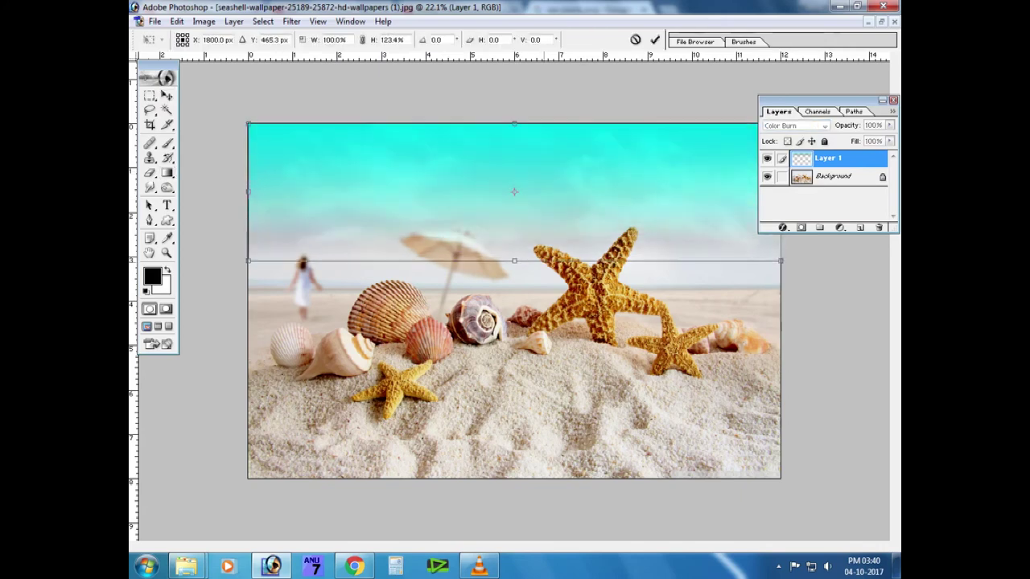
click(204, 21)
click(233, 50)
click(362, 140)
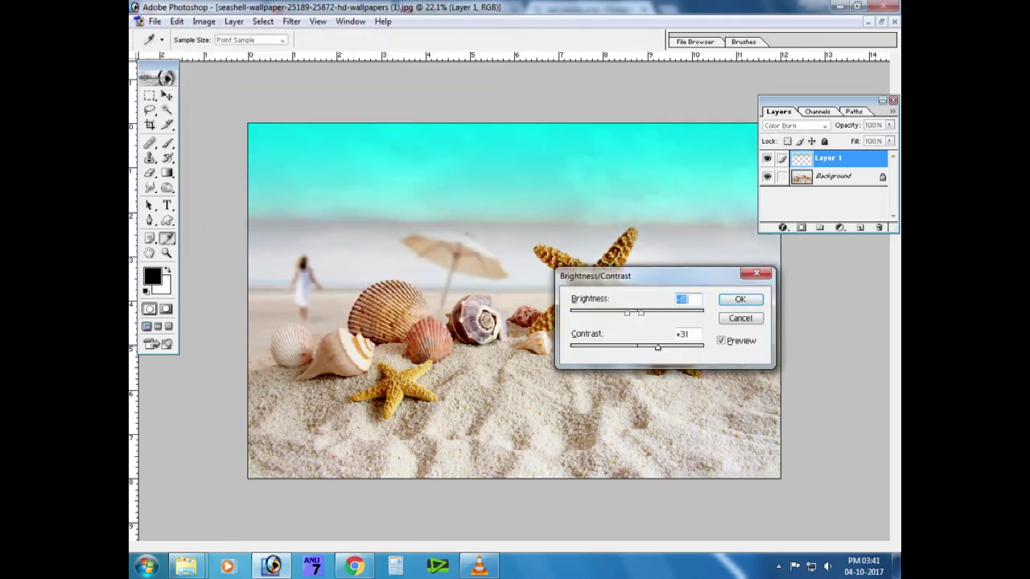
key(Tab)
key(Tab)
key(Return)
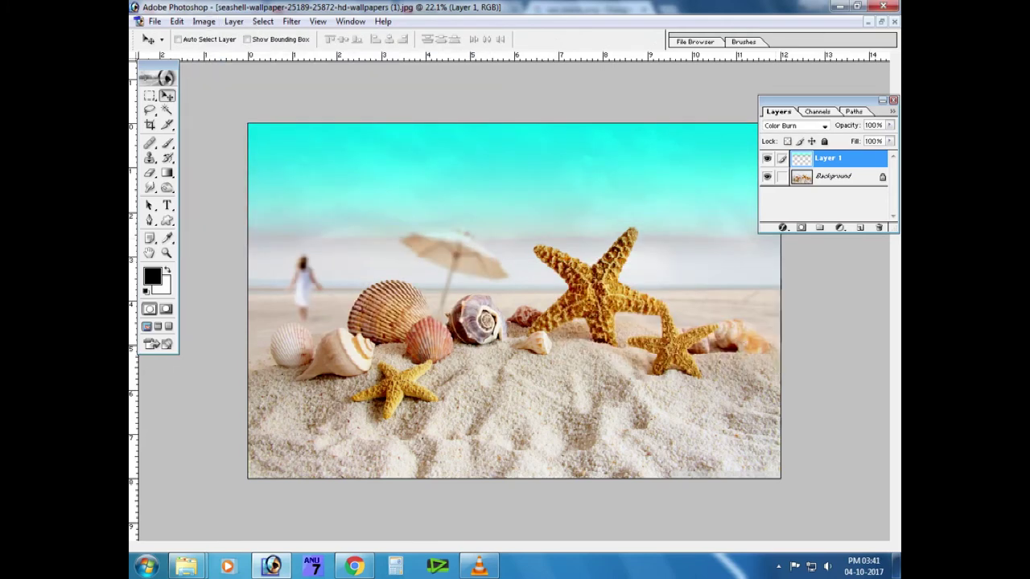
Erase the gradient over the umbrella and starfish with a 500 eraser, then pick the glass bottle file.
key(e)
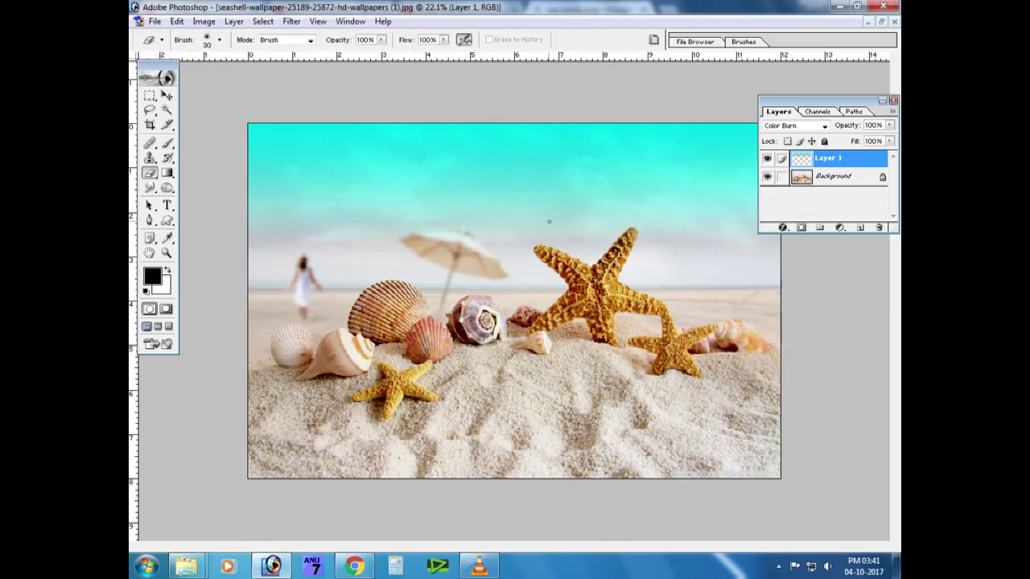
key(bracketright)
key(bracketright)
drag(461, 259, 430, 259)
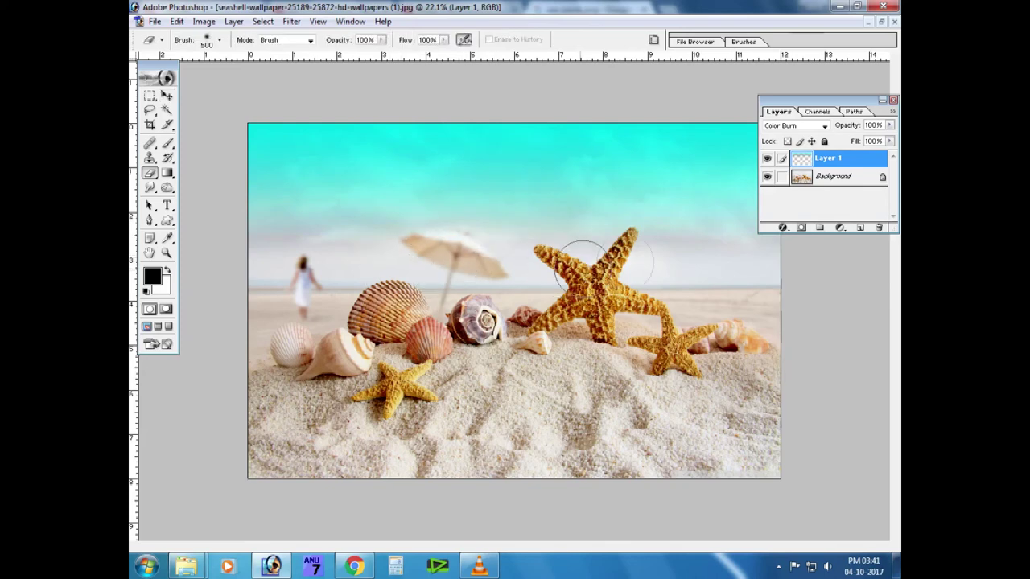
mouse_move(603, 265)
mouse_down()
mouse_move(471, 241)
mouse_move(609, 241)
mouse_move(373, 252)
mouse_move(717, 313)
mouse_up()
key(v)
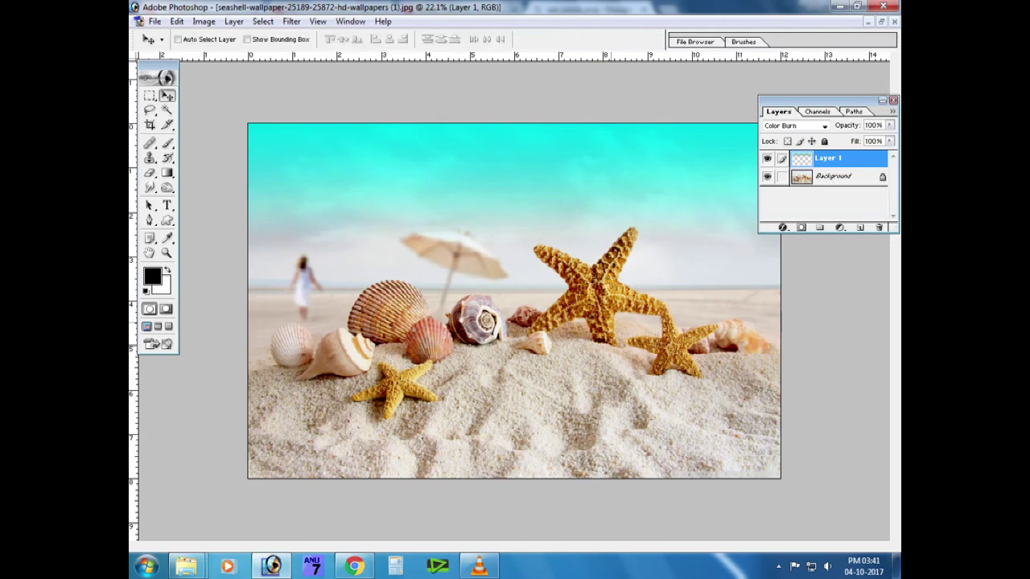
key(ctrl+o)
click(498, 145)
Bring the glass bottle layer into the seashell scene and place it on the sand right of centre.
double_click(523, 164)
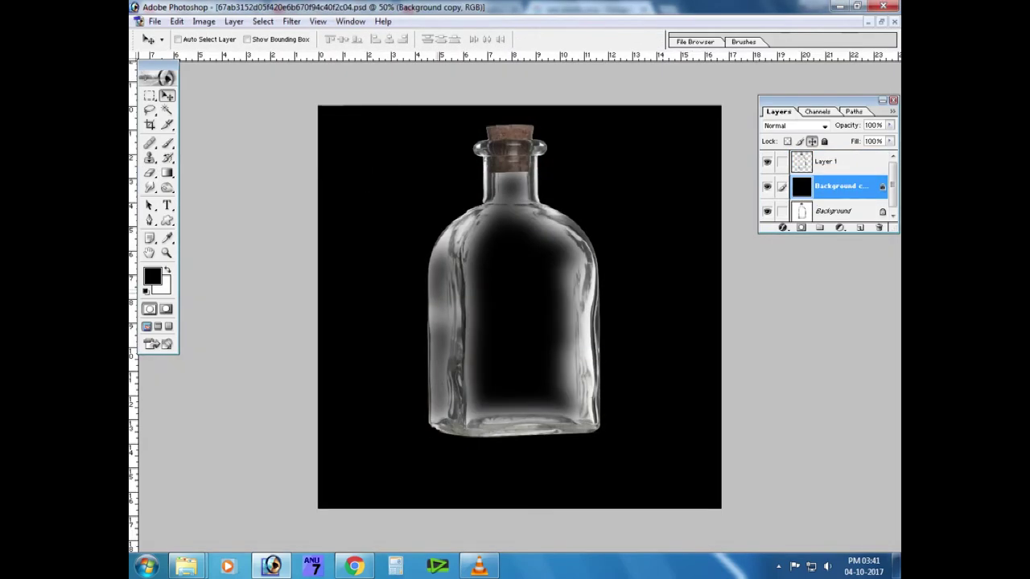
right_click(513, 186)
click(547, 196)
click(881, 21)
drag(346, 74, 592, 251)
drag(684, 362, 440, 241)
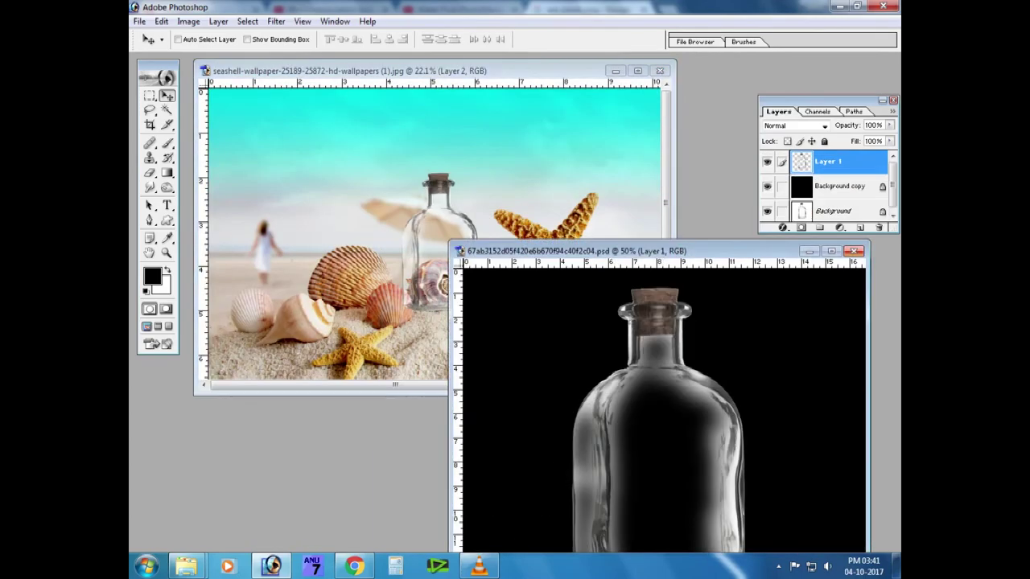
click(854, 251)
click(637, 70)
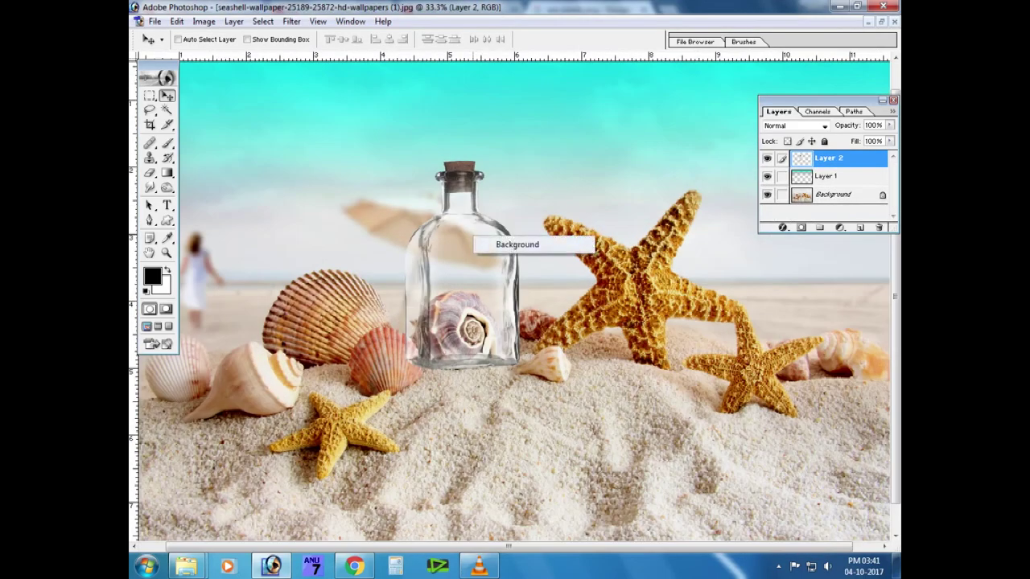
drag(462, 306, 530, 338)
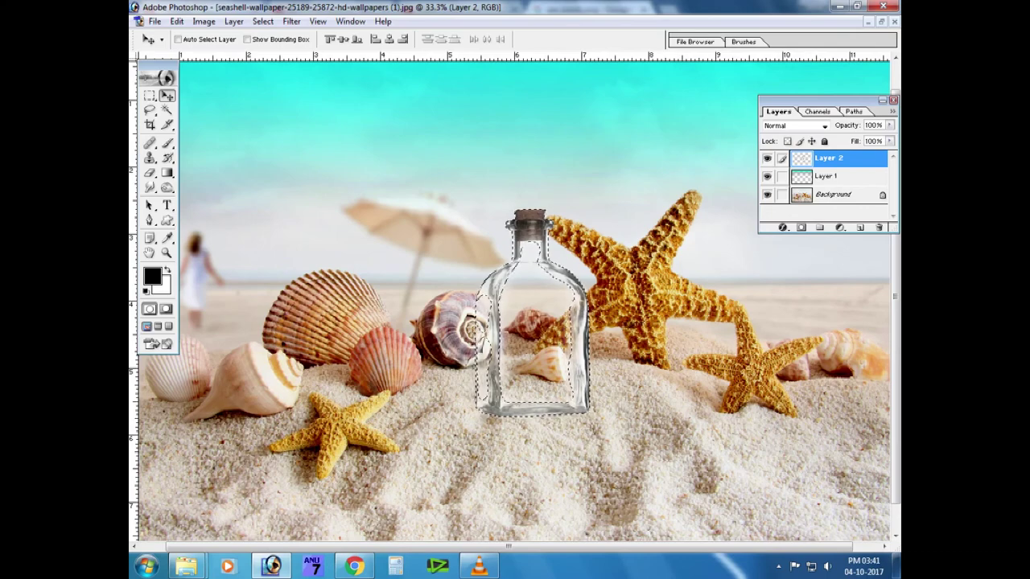
Deselect, stretch the bottle taller, and flip it horizontally.
key(ctrl+plus)
key(ctrl+plus)
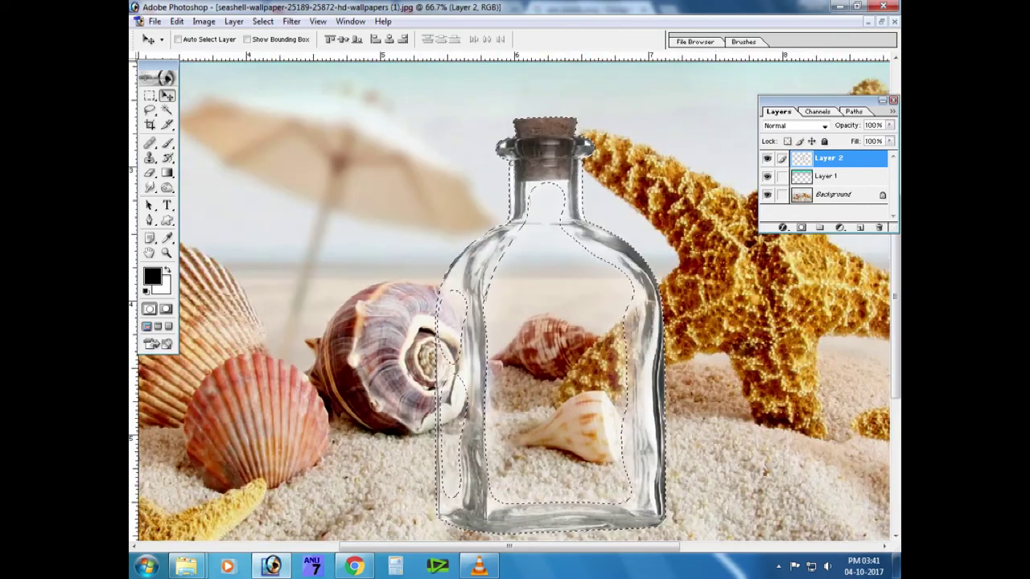
key(ctrl+d)
key(ctrl+minus)
key(ctrl+minus)
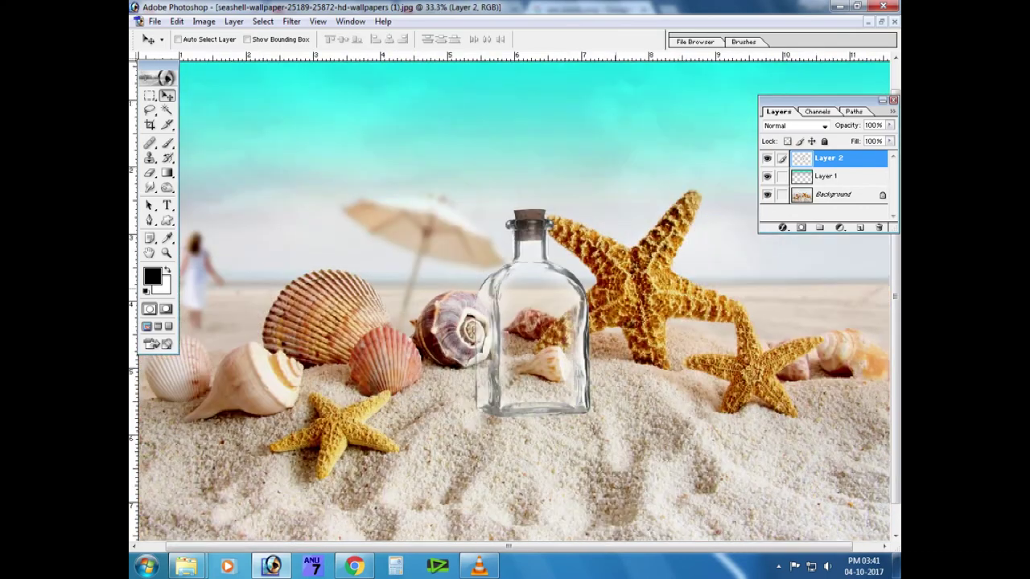
key(ctrl+t)
drag(532, 419, 532, 469)
key(Return)
key(ctrl+t)
right_click(575, 239)
click(603, 399)
key(Return)
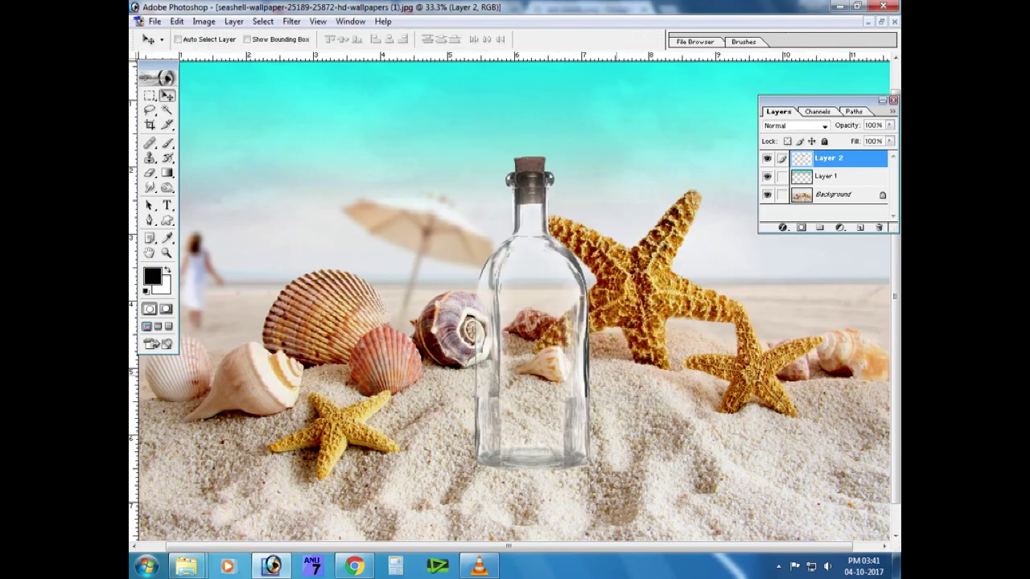
Rotate the bottle onto its side and enlarge it to about 137%, nudging it left.
key(ctrl+t)
drag(603, 149, 398, 197)
key(Return)
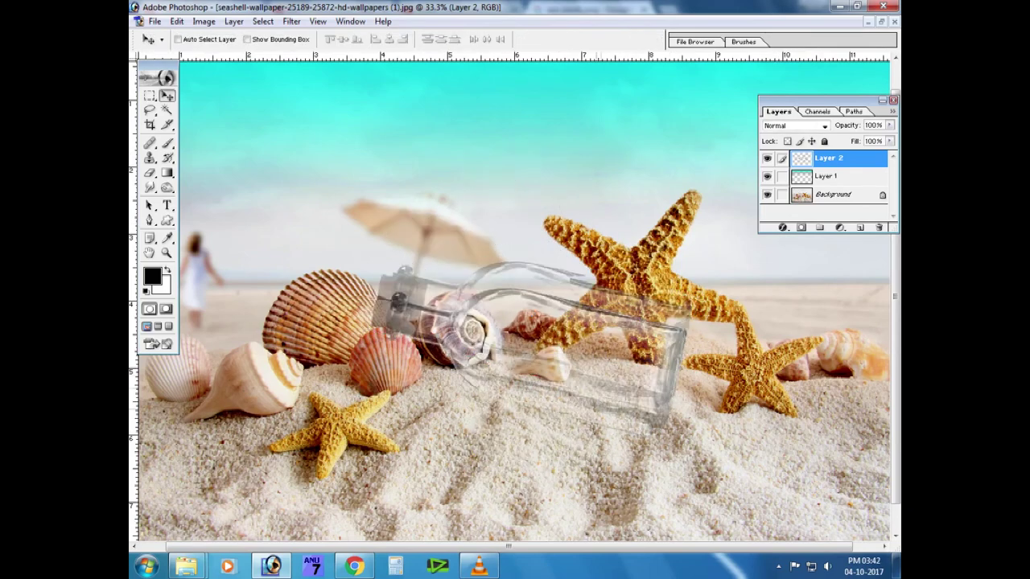
key(ctrl+minus)
key(ctrl+t)
drag(643, 415, 687, 439)
drag(525, 360, 508, 361)
key(Return)
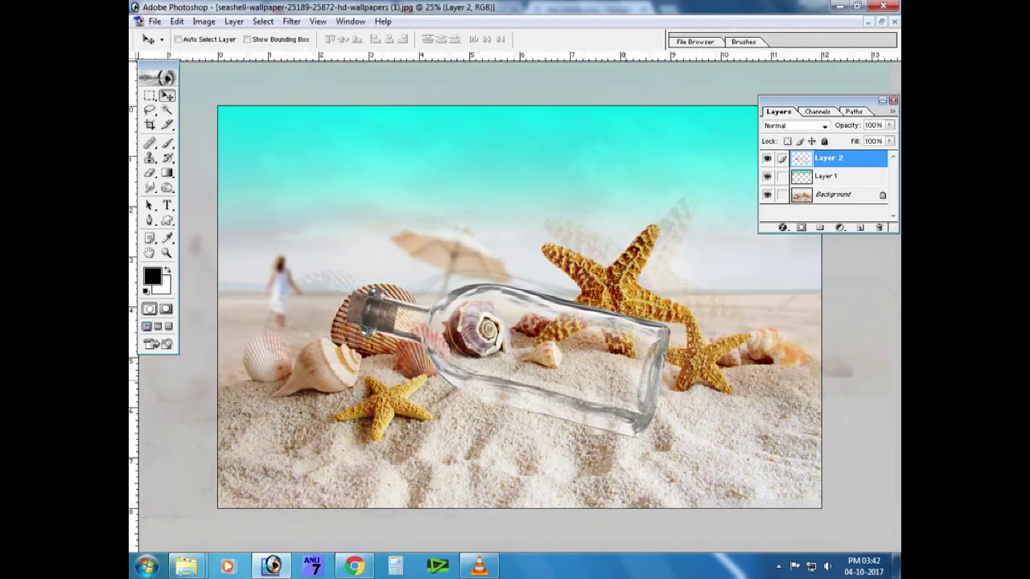
key(ctrl+plus)
key(ctrl+plus)
right_click(537, 354)
key(Escape)
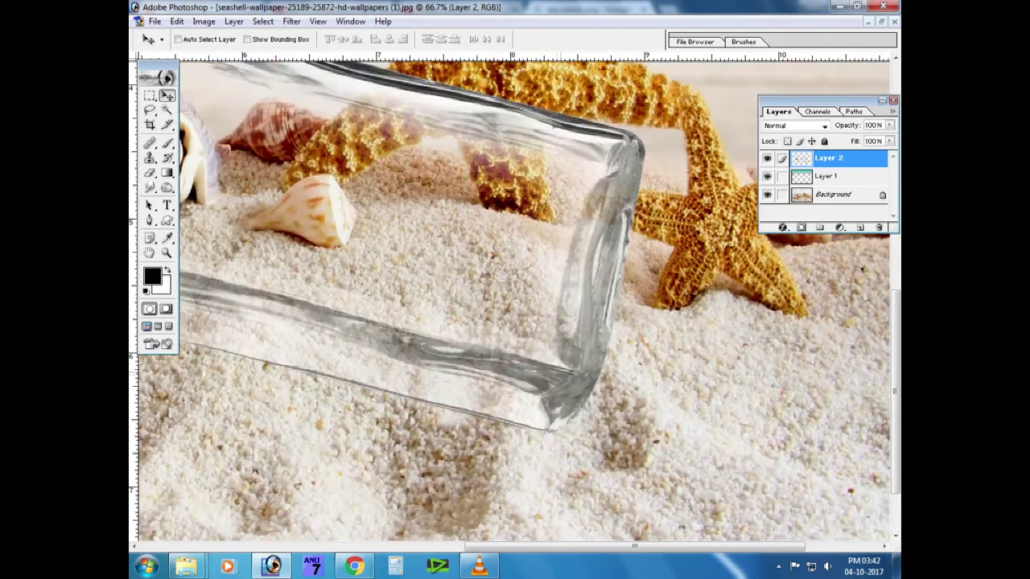
drag(515, 322, 625, 322)
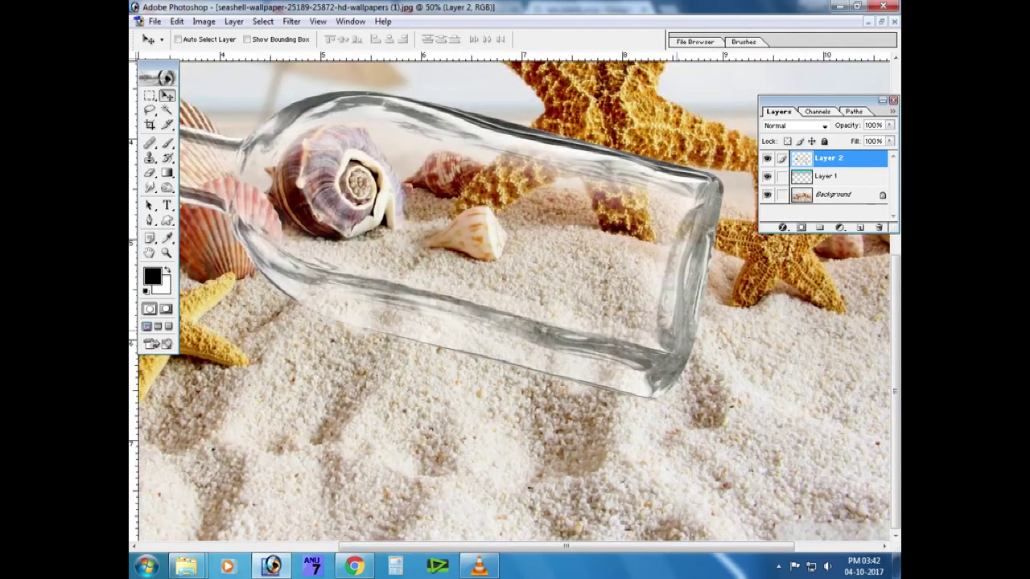
Duplicate the bottle layer and darken the copy to black with Curves.
key(ctrl+j)
key(ctrl+m)
drag(697, 115, 697, 229)
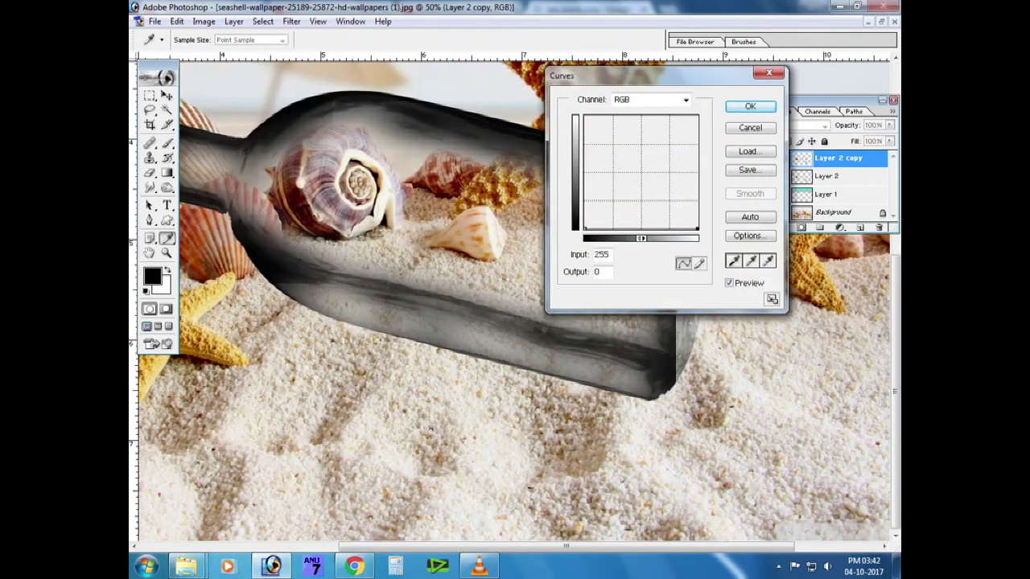
Apply the black Curves and a Gaussian Blur to the bottle copy.
click(750, 106)
click(291, 20)
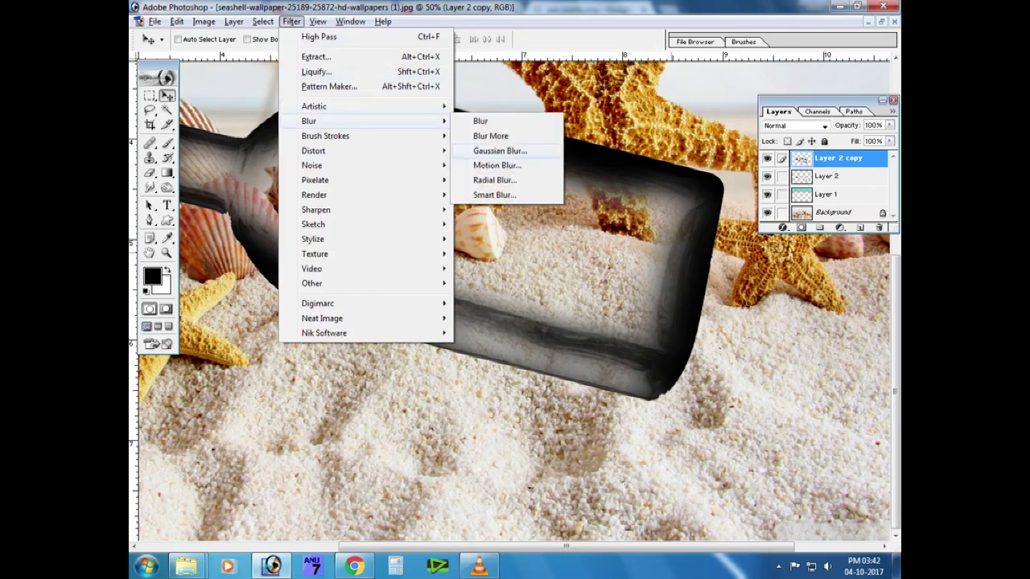
click(499, 150)
key(Return)
key(ctrl+minus)
key(ctrl+minus)
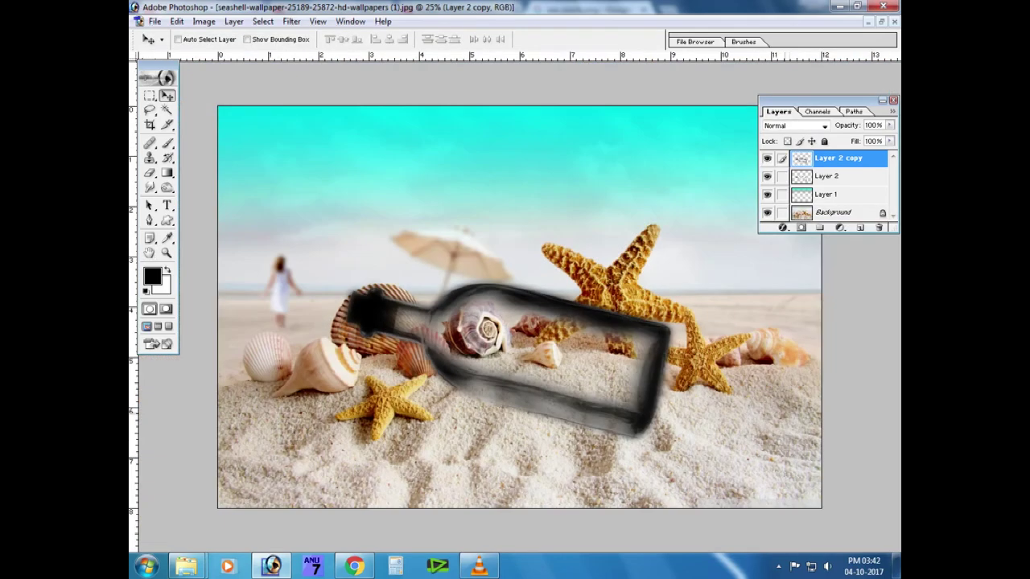
Squash the blurred copy into a flat shadow, erase its band, and move it beneath the bottle.
key(ctrl+t)
drag(507, 274, 508, 346)
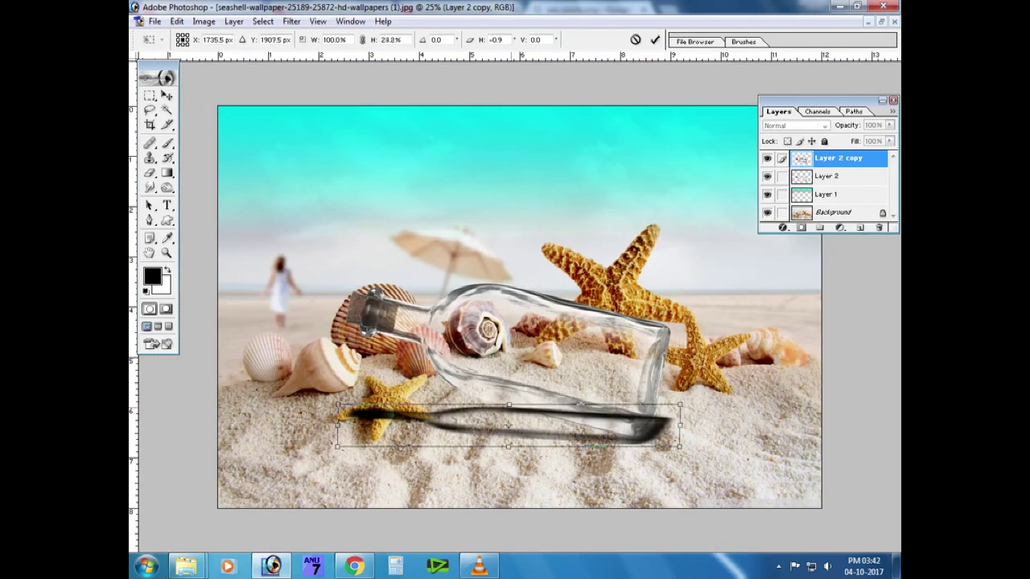
key(Return)
key(e)
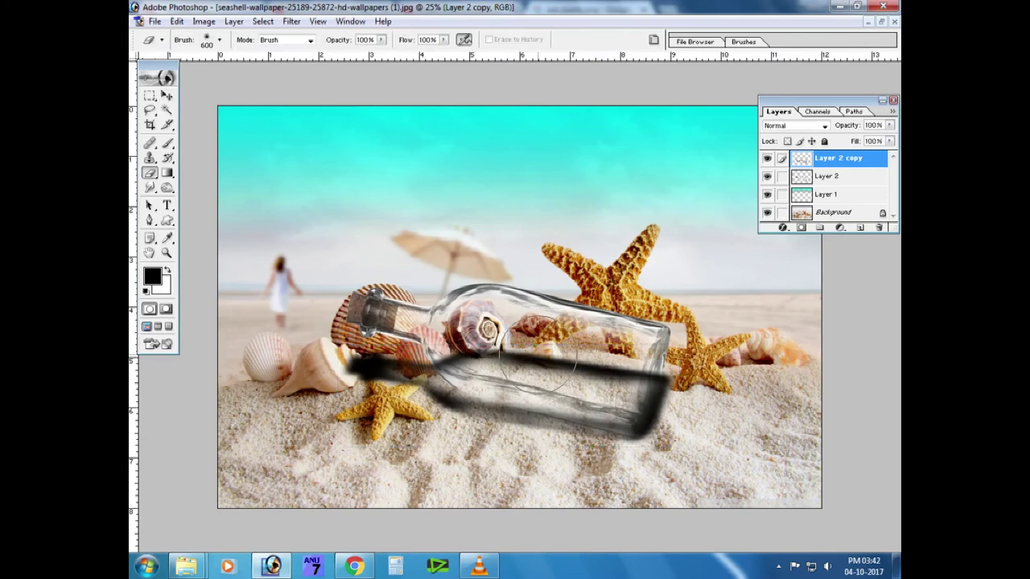
drag(552, 348, 374, 318)
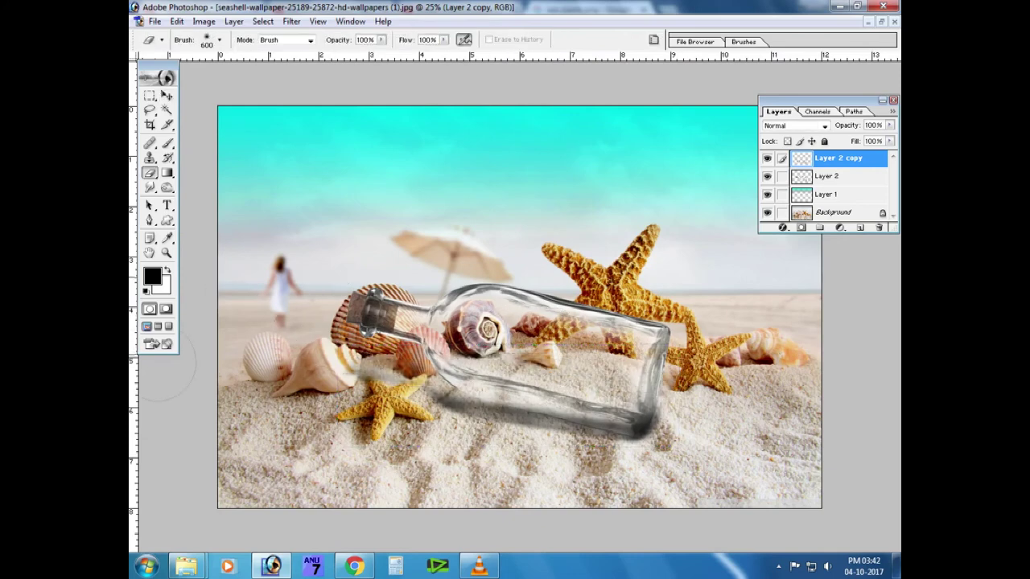
key(ctrl+bracketleft)
key(v)
key(ctrl+plus)
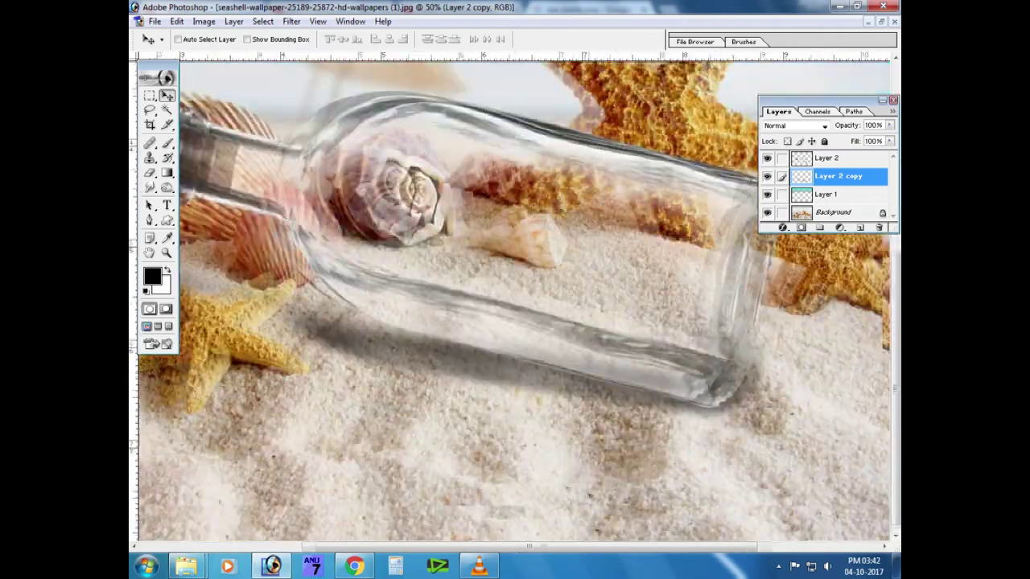
Adjust the shadow's curves and blend it in Multiply mode at 100% opacity.
key(ctrl+m)
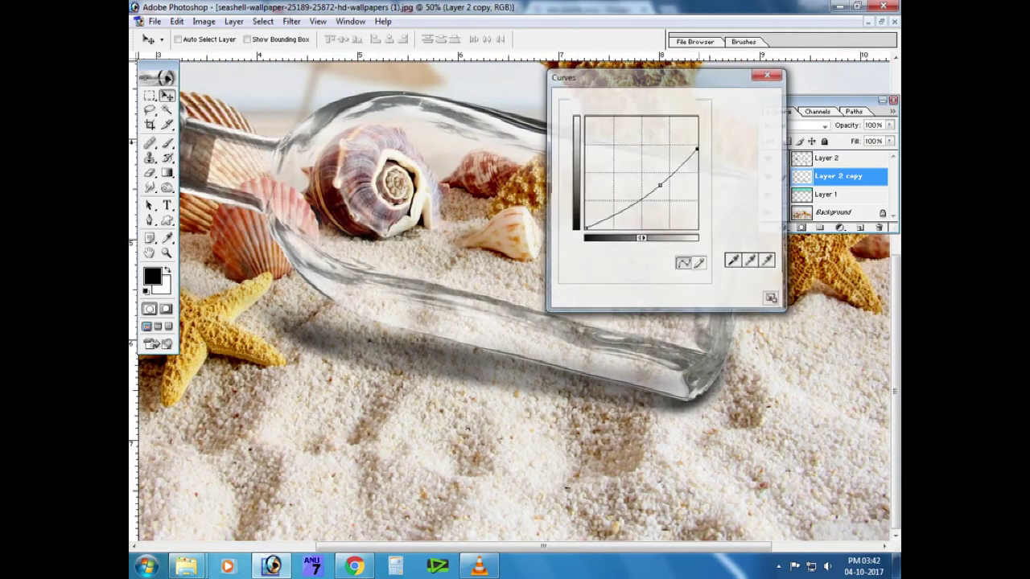
click(750, 106)
click(792, 126)
click(785, 161)
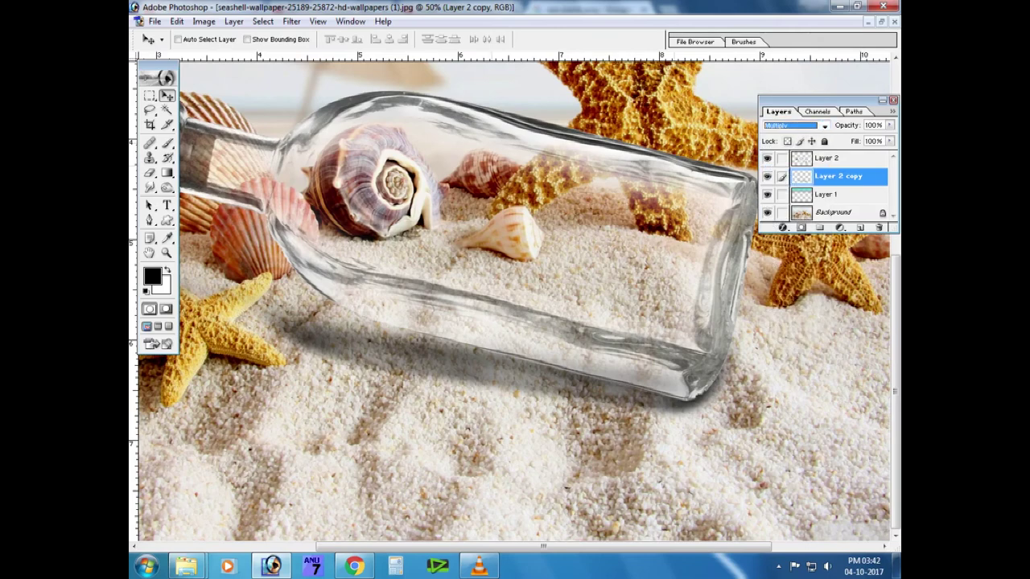
key(ctrl+minus)
key(5)
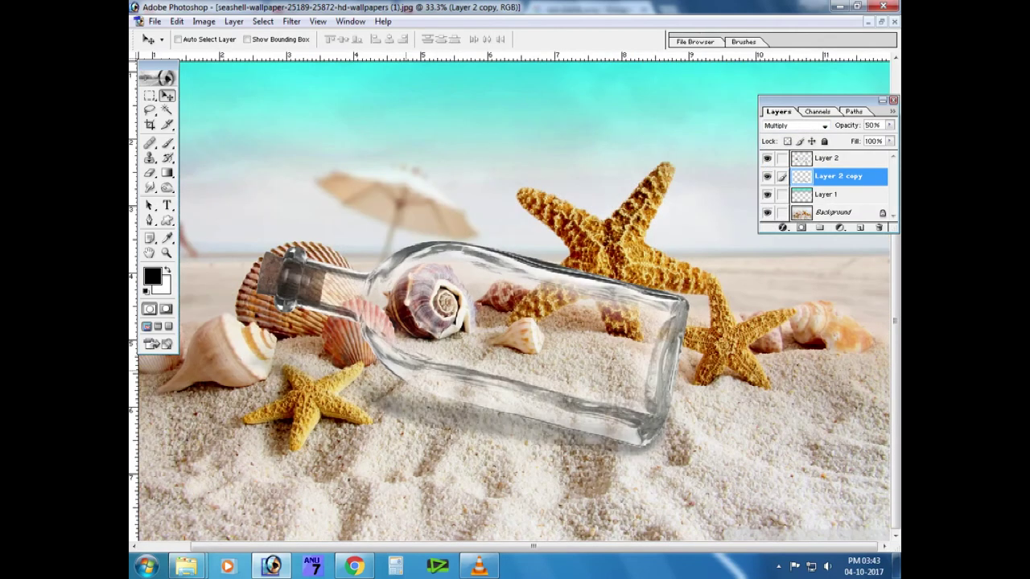
key(0)
key(5)
key(0)
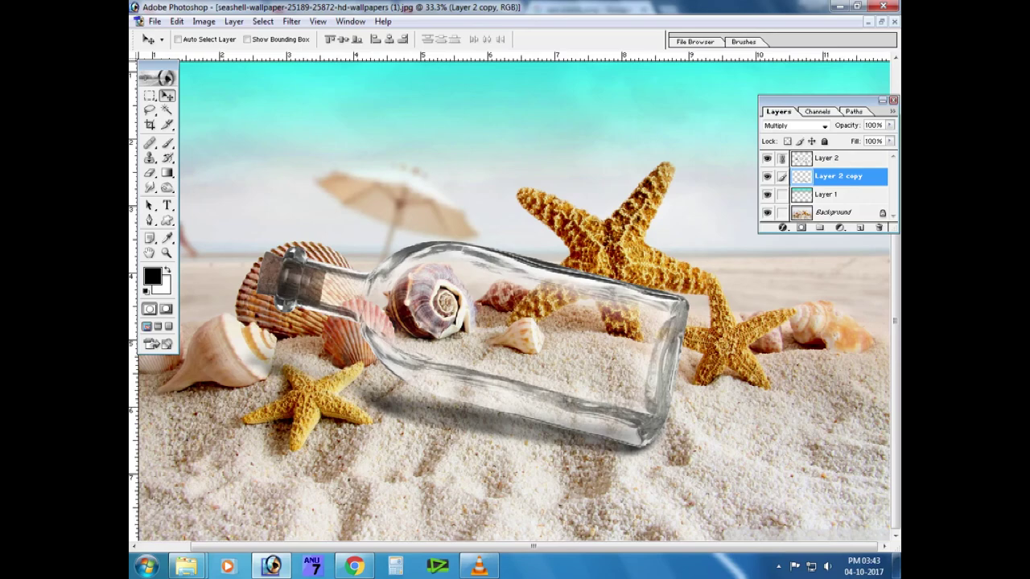
Tilt the bottle about 3.8 degrees.
key(ctrl+minus)
key(ctrl+t)
drag(700, 278, 693, 304)
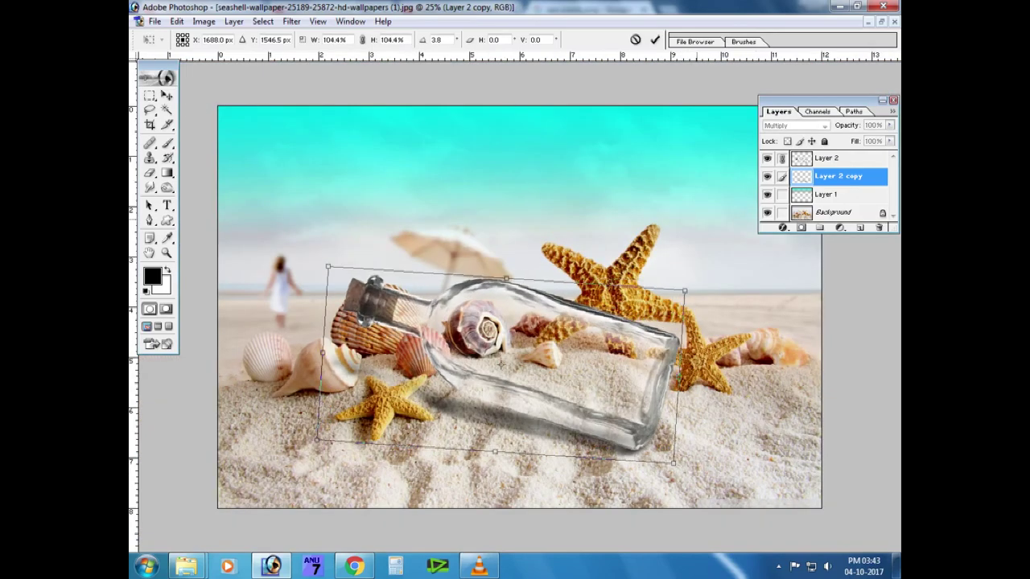
key(Return)
key(ctrl+plus)
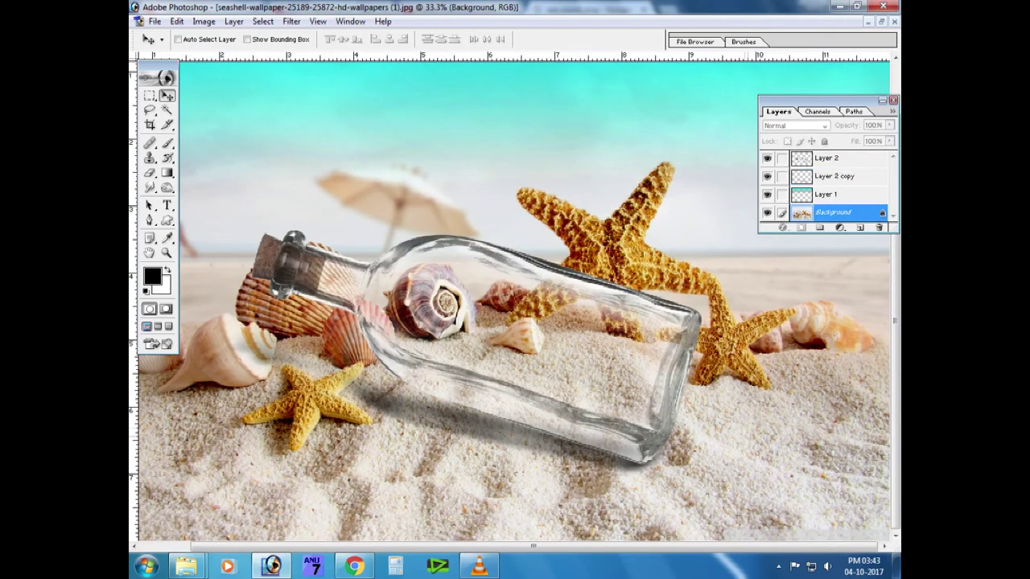
Lasso the shadow under the bottle and copy it to a new top layer, Layer 3.
key(l)
drag(482, 419, 451, 426)
key(ctrl+j)
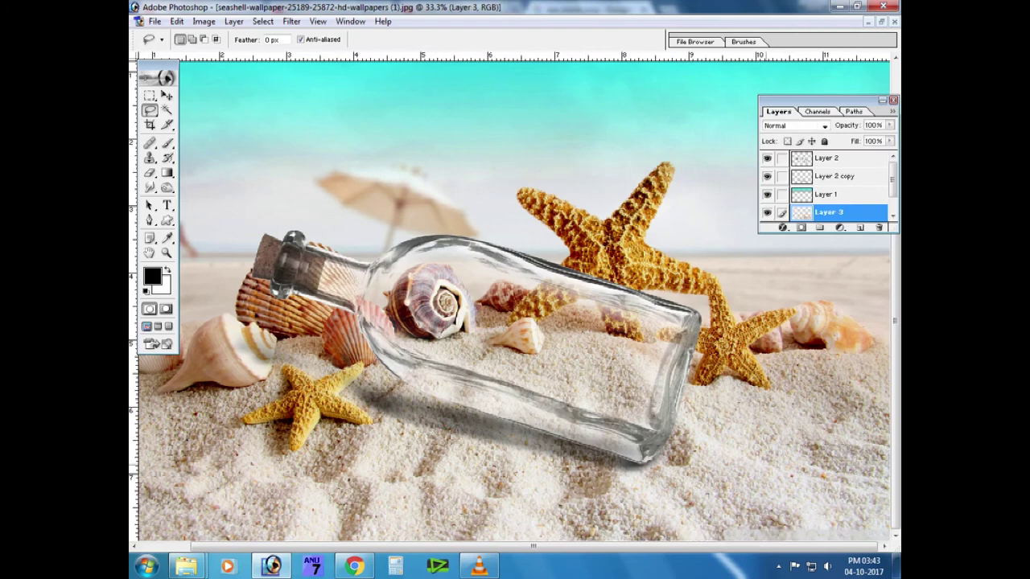
key(ctrl+bracketright)
key(ctrl+bracketright)
key(ctrl+bracketright)
ctrl+right_click(660, 438)
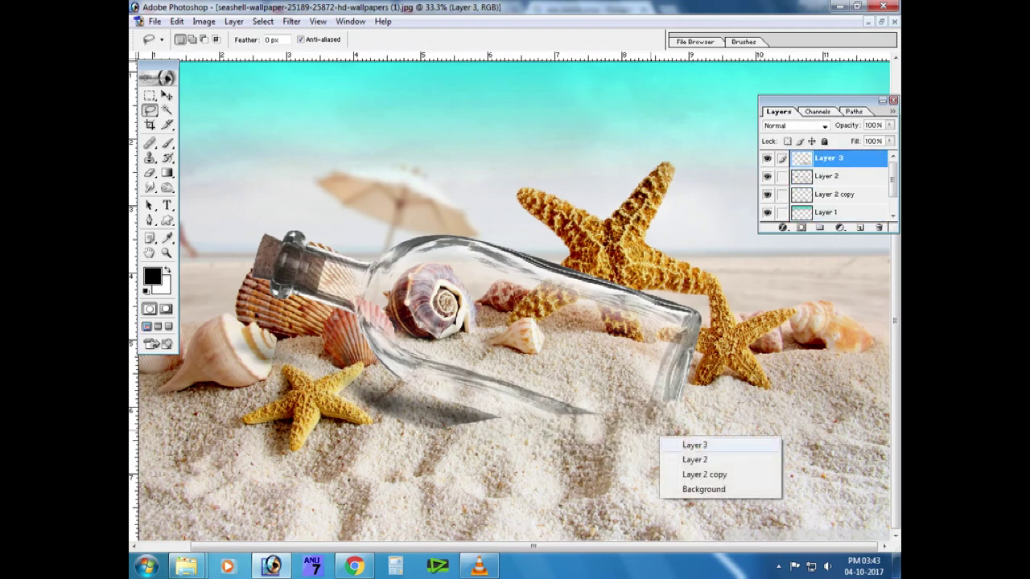
key(Escape)
key(e)
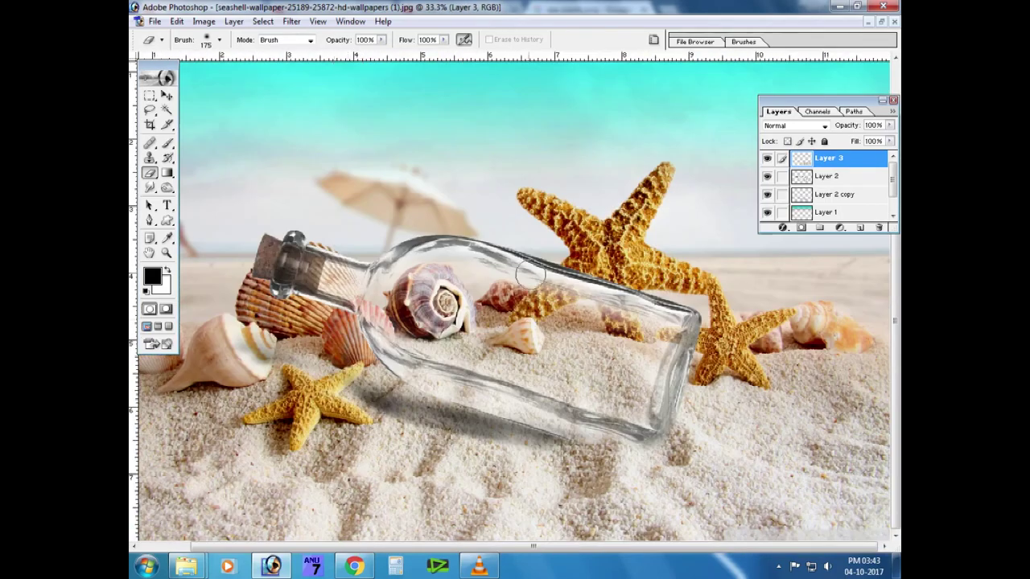
Open the water splash PNGs from New folder (4), including water-png-23 and Water-PNG-Photo.
key(ctrl+o)
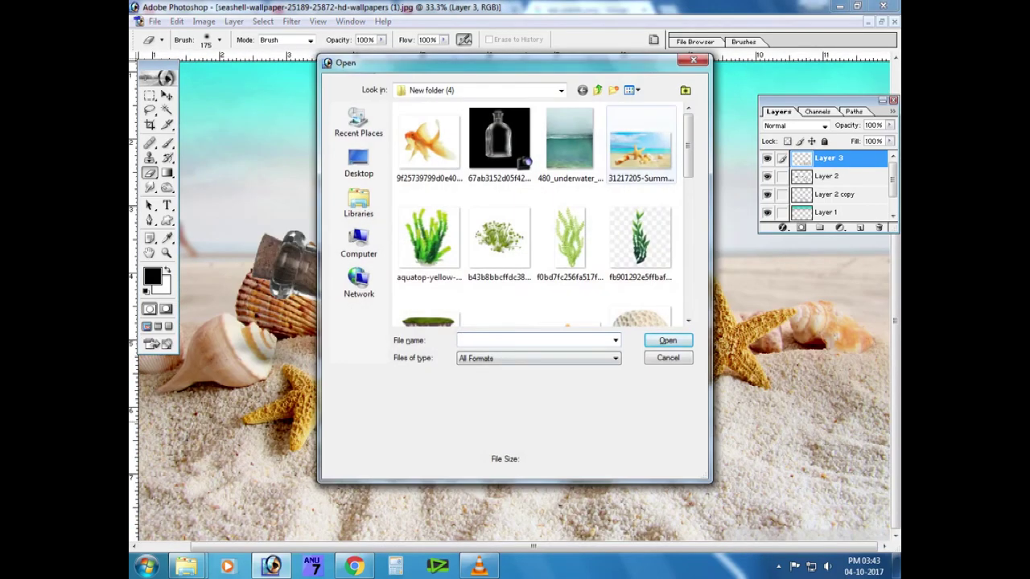
scroll(523, 161, down, 3)
scroll(523, 161, down, 2)
click(570, 133)
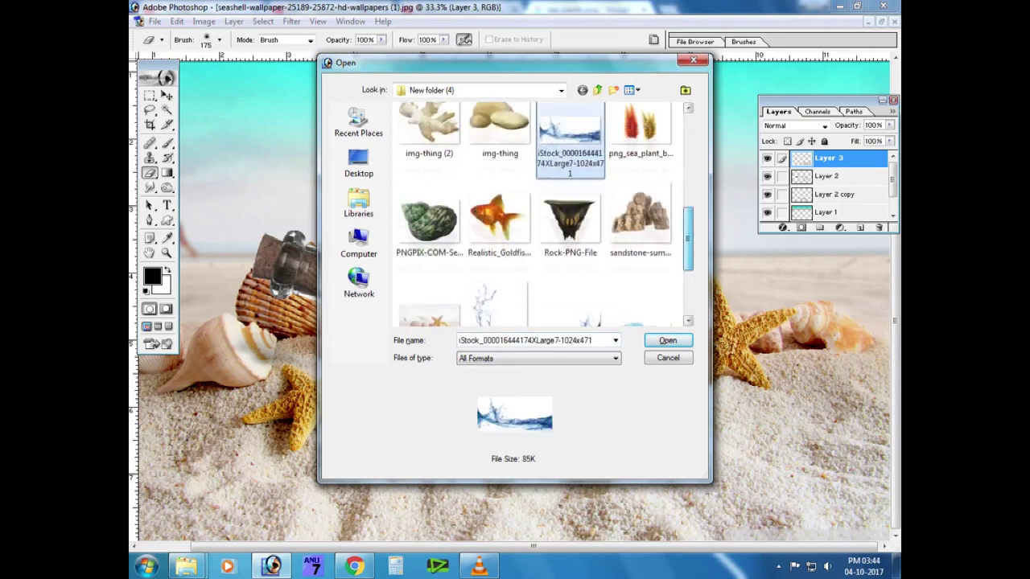
scroll(531, 209, down, 2)
ctrl+click(569, 234)
ctrl+click(640, 233)
ctrl+click(429, 309)
ctrl+click(500, 234)
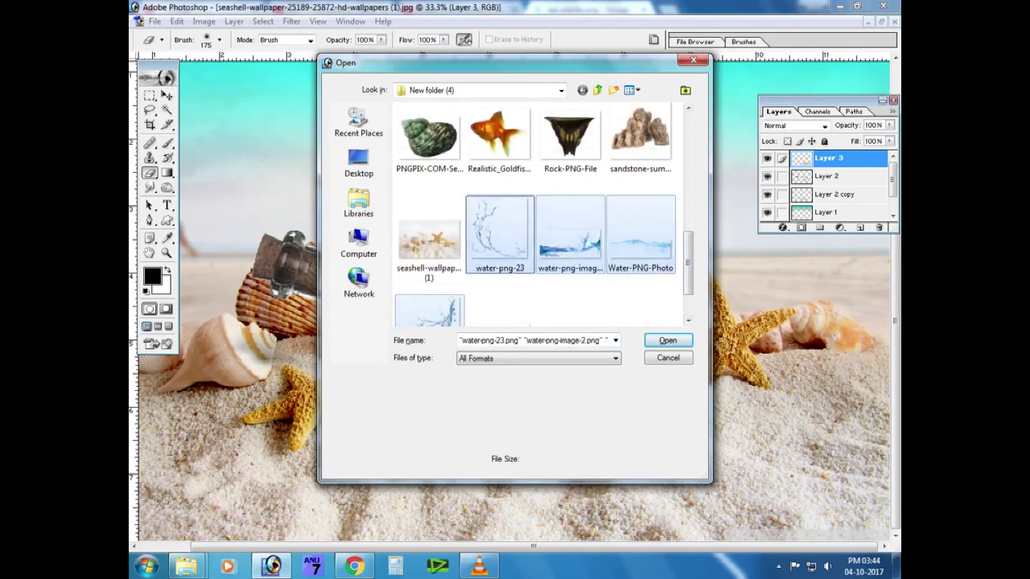
scroll(535, 213, down, 1)
key(Return)
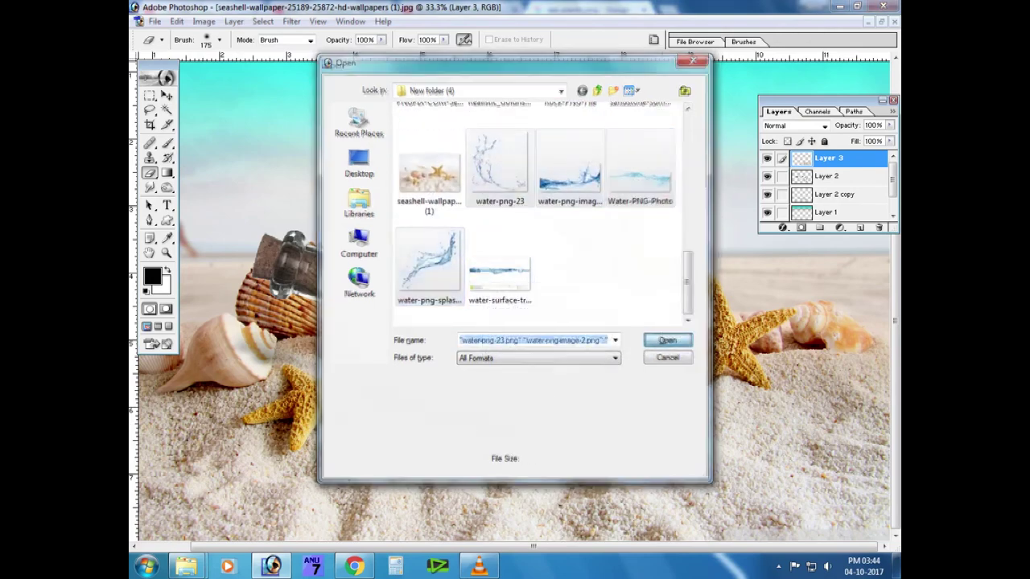
key(v)
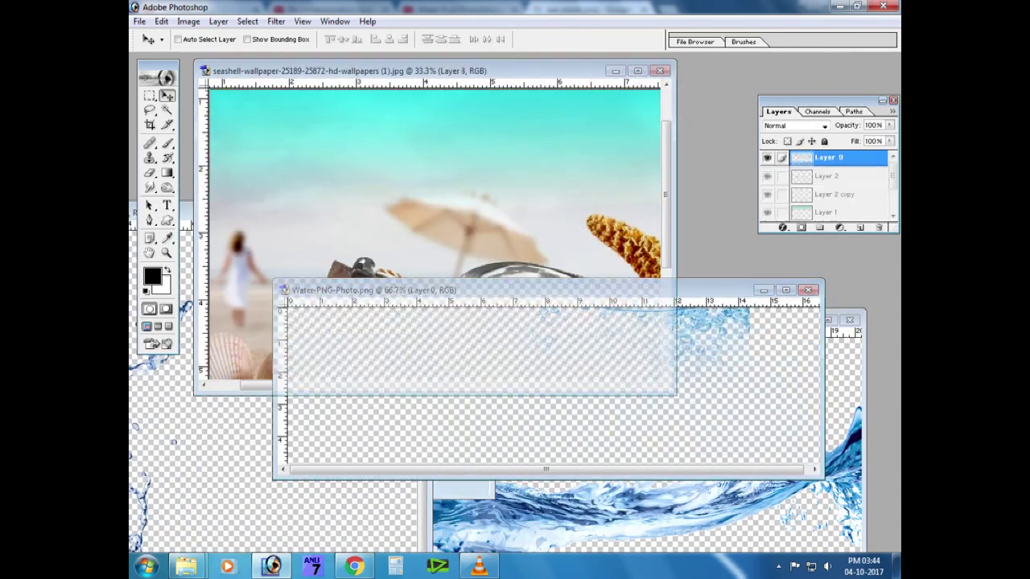
Bring the water image into the beach photo, nudge it down, and set saturation to -48.
drag(787, 332, 514, 241)
click(637, 71)
key(shift+Down)
key(shift+Down)
key(shift+Down)
key(shift+Down)
key(ctrl+u)
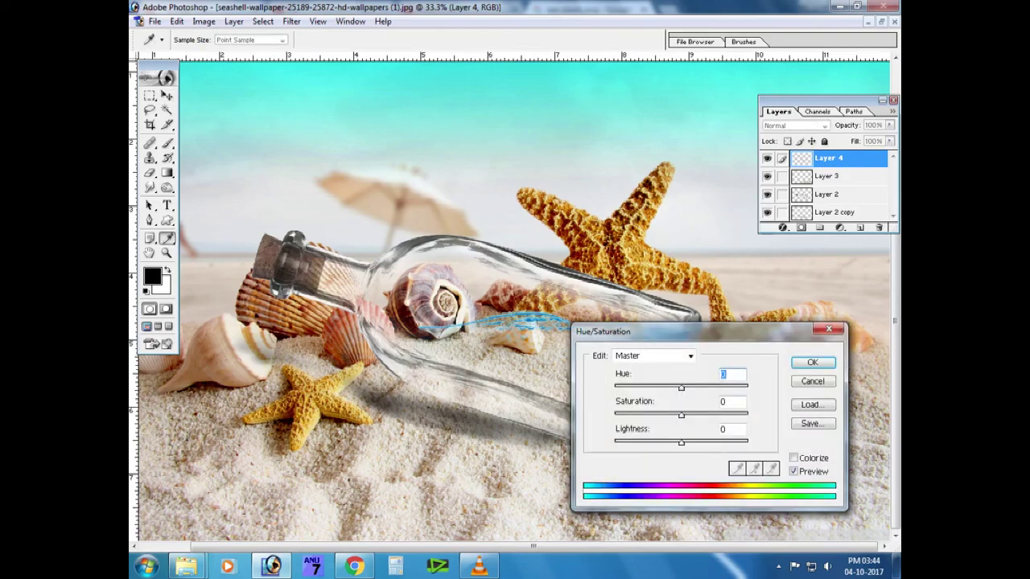
key(ctrl+plus)
key(ctrl+plus)
key(ctrl+plus)
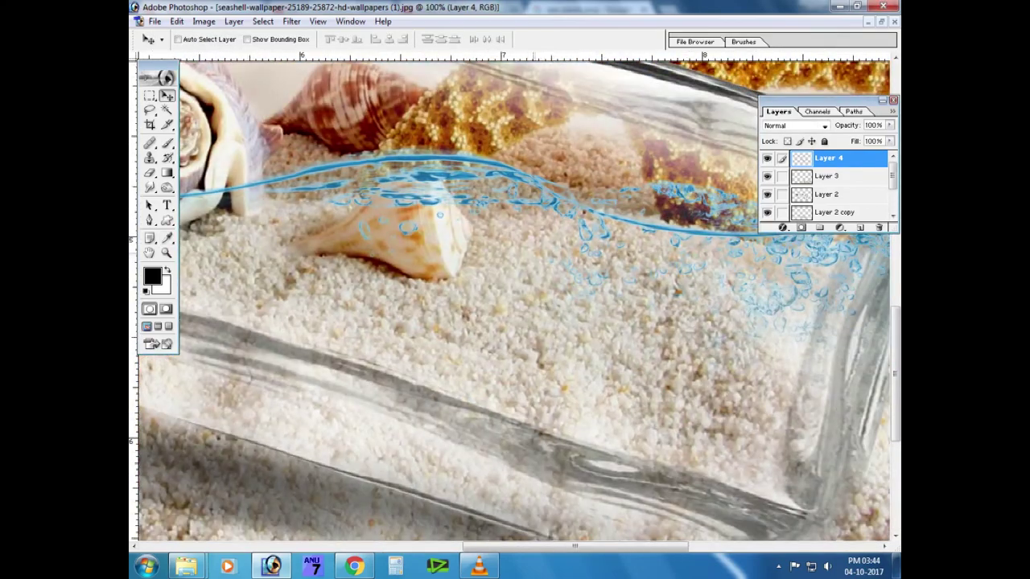
text(-48)
key(Return)
Close water-png-image-2.png without saving, returning to the seashell composite.
key(ctrl+Tab)
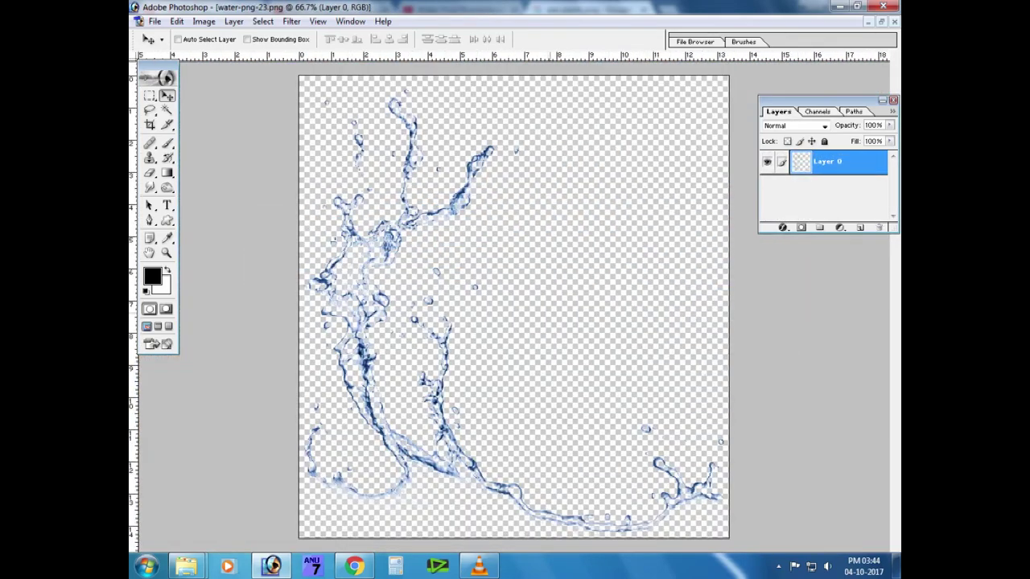
key(ctrl+Tab)
key(ctrl+Tab)
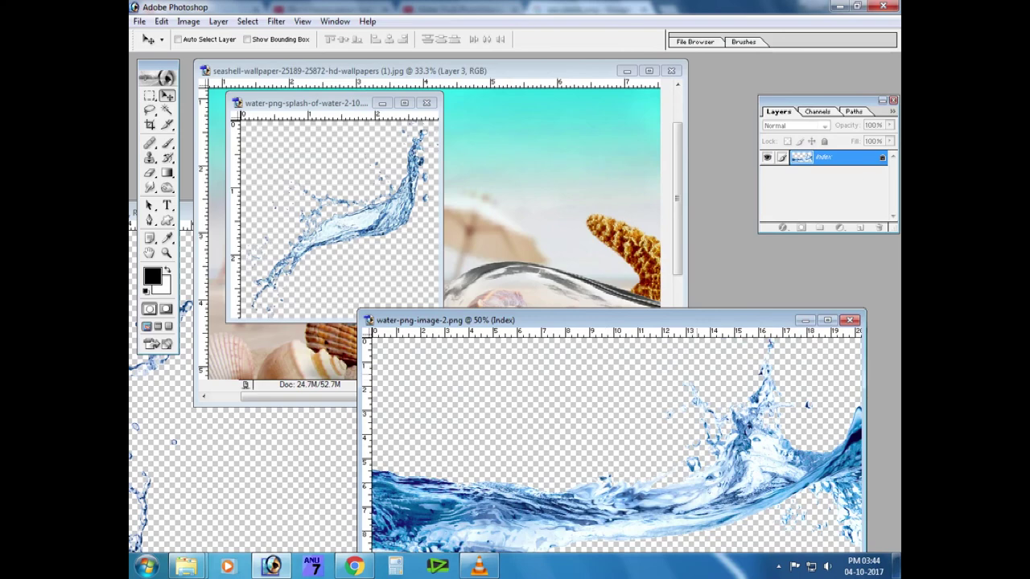
click(849, 320)
click(515, 218)
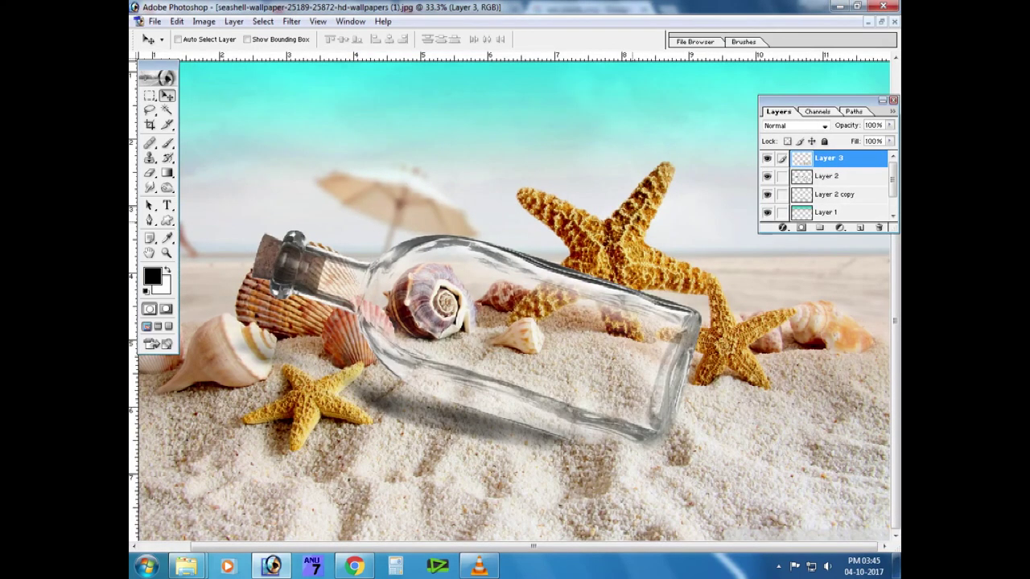
Paste the wave water as a new layer, flip it horizontally and stretch it wider.
key(ctrl+v)
key(ctrl+t)
right_click(593, 318)
click(641, 474)
key(ctrl+plus)
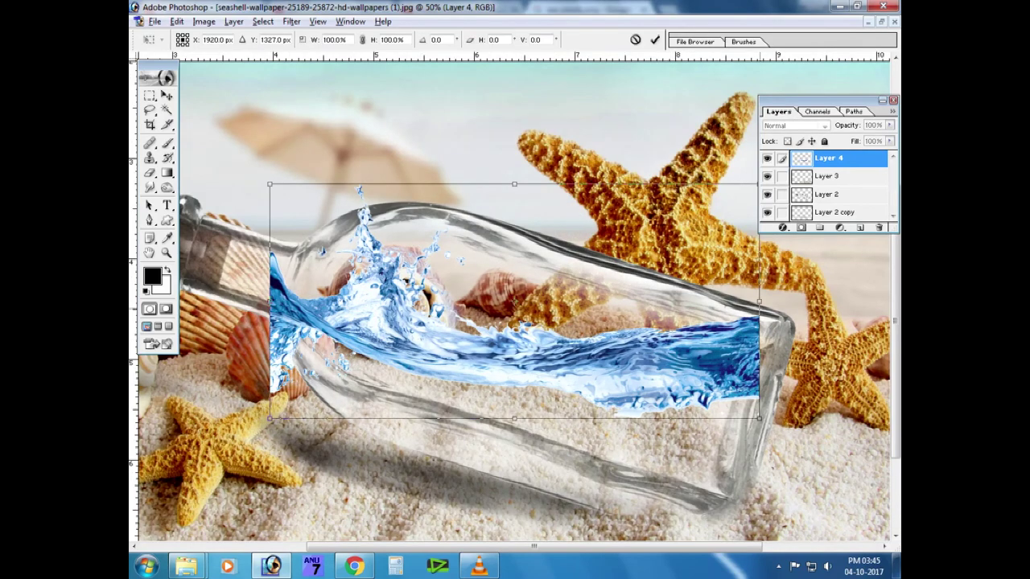
drag(758, 300, 881, 301)
key(Return)
key(ctrl+minus)
Shrink the water and position it across the middle of the bottle.
key(ctrl+t)
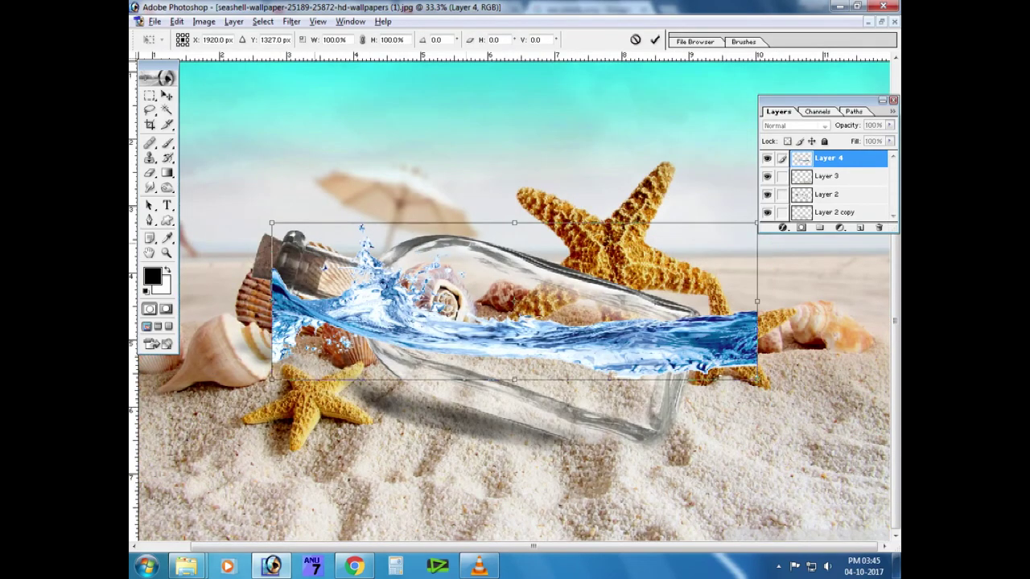
drag(271, 222, 300, 250)
drag(756, 378, 735, 374)
key(Return)
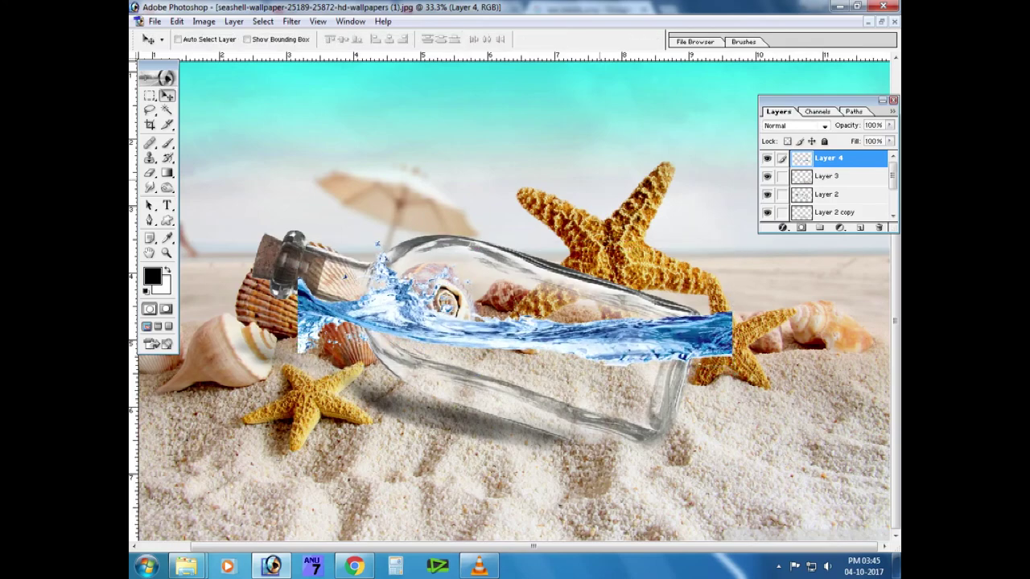
key(ctrl+plus)
key(ctrl+plus)
drag(466, 362, 562, 257)
Set Layer 4's blend mode to Luminosity.
click(795, 125)
key(Down)
key(Down)
key(Down)
key(Down)
key(Down)
key(Down)
key(Down)
key(Down)
key(Down)
key(Down)
key(Down)
key(Down)
key(Down)
key(Down)
key(Down)
key(Down)
key(Down)
key(Down)
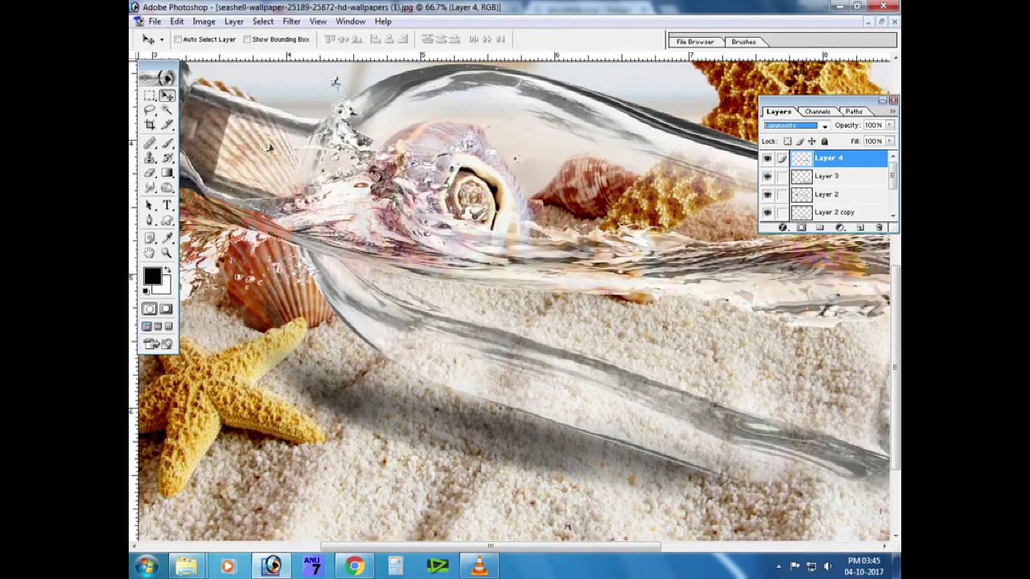
key(ctrl+minus)
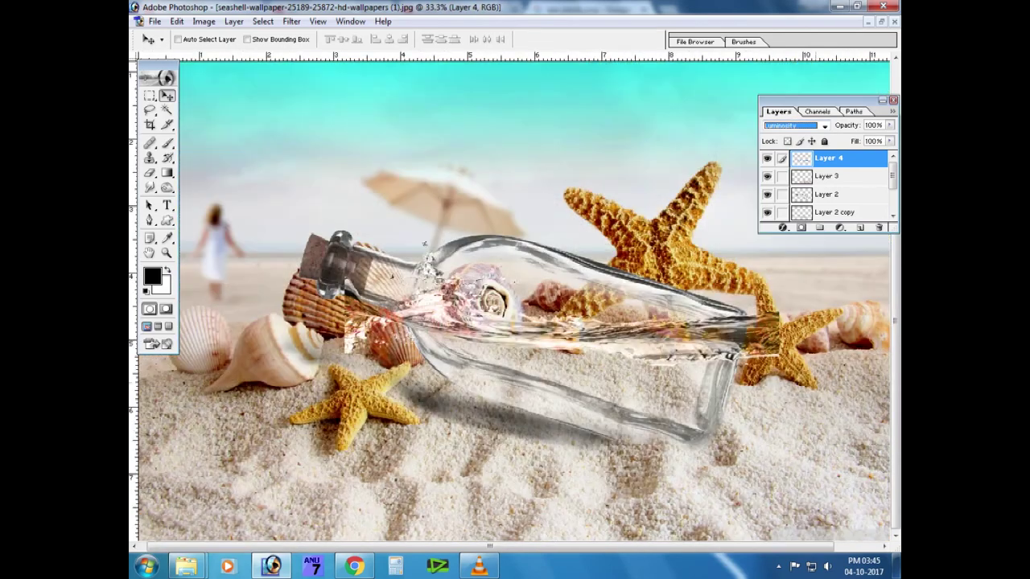
Narrow the water with Free Transform into a flatter band inside the bottle.
key(ctrl+t)
drag(782, 370, 757, 360)
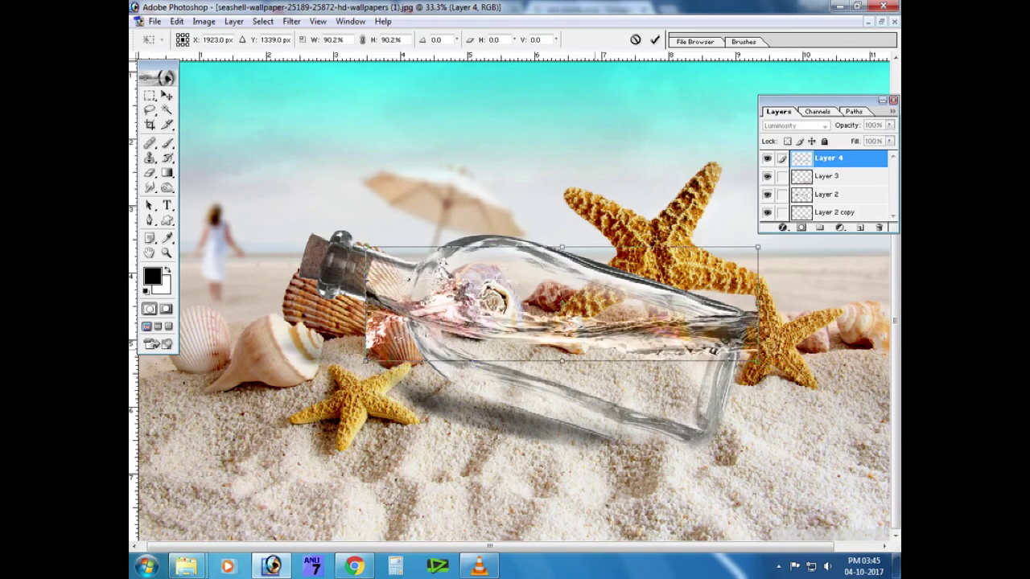
key(Return)
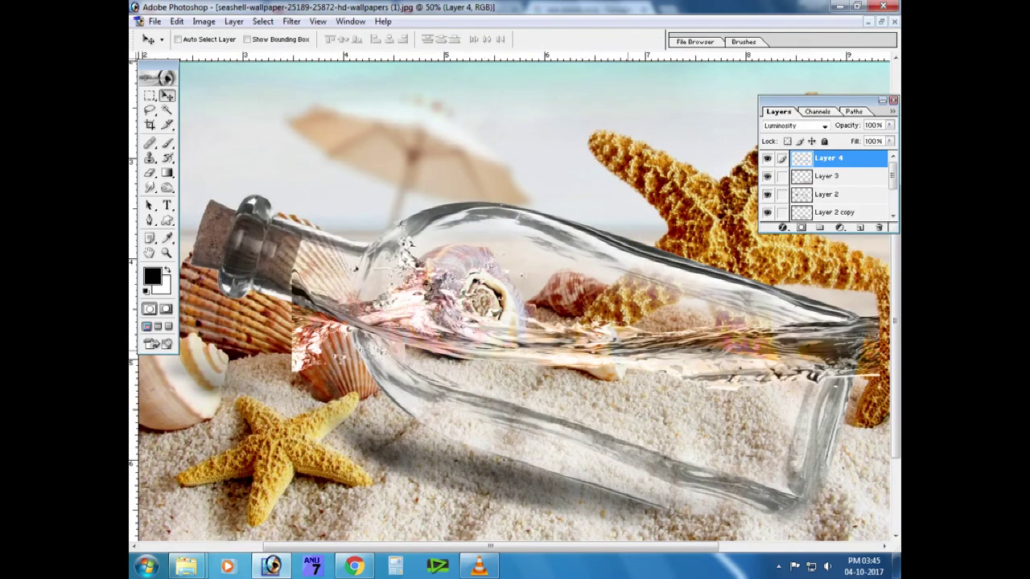
key(ctrl+plus)
key(ctrl+t)
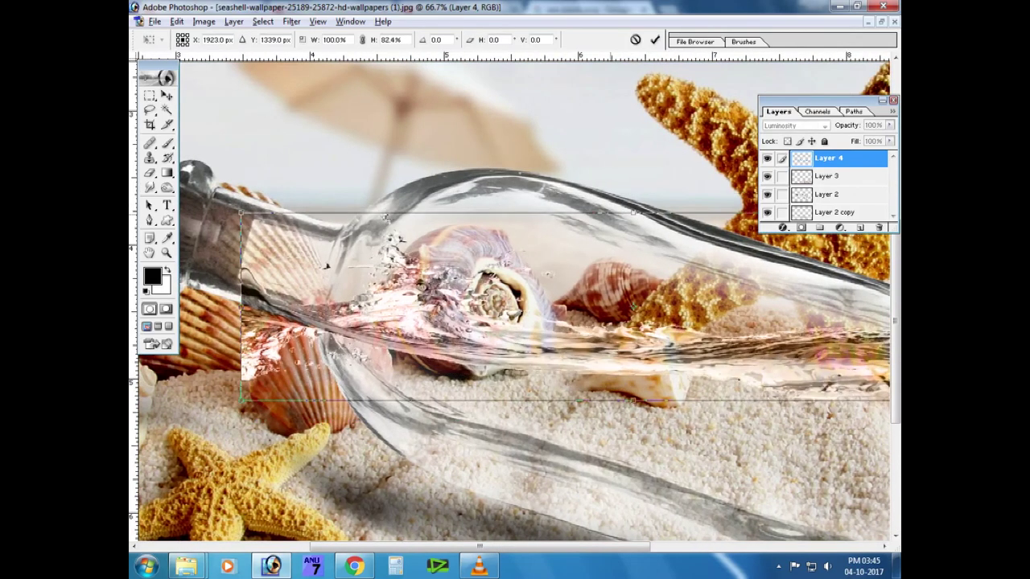
key(Return)
key(ctrl+minus)
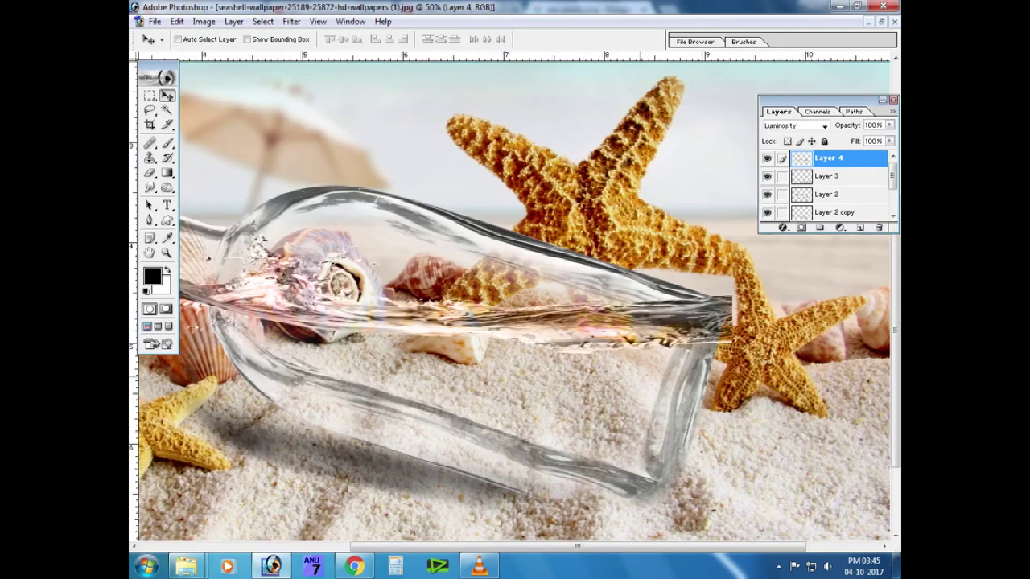
key(ctrl+plus)
key(e)
key(ctrl+plus)
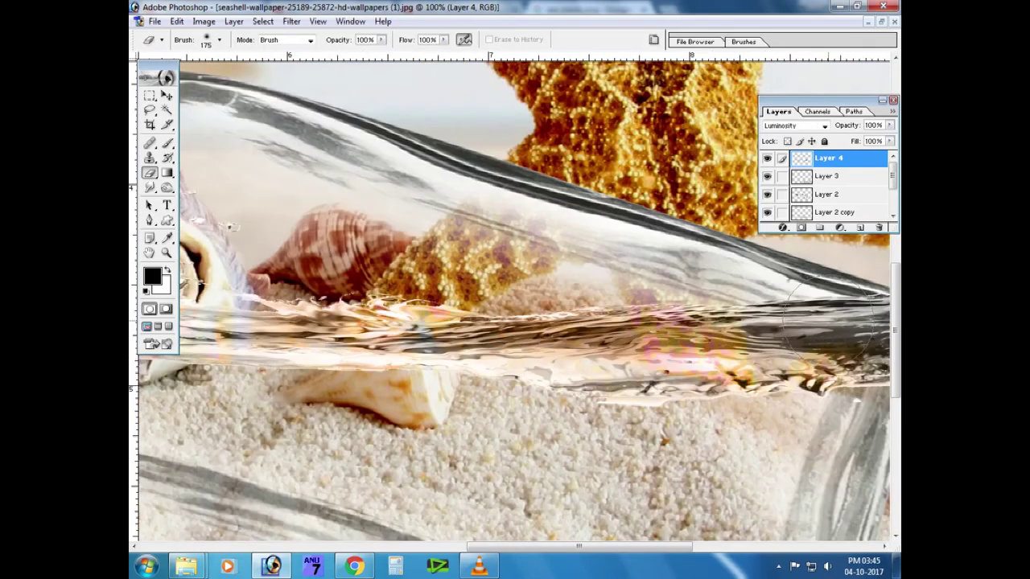
Load the bottle outline as a selection on the water layer, feathered 12 px.
scroll(515, 303, right, 5)
ctrl+right_click(591, 253)
click(605, 258)
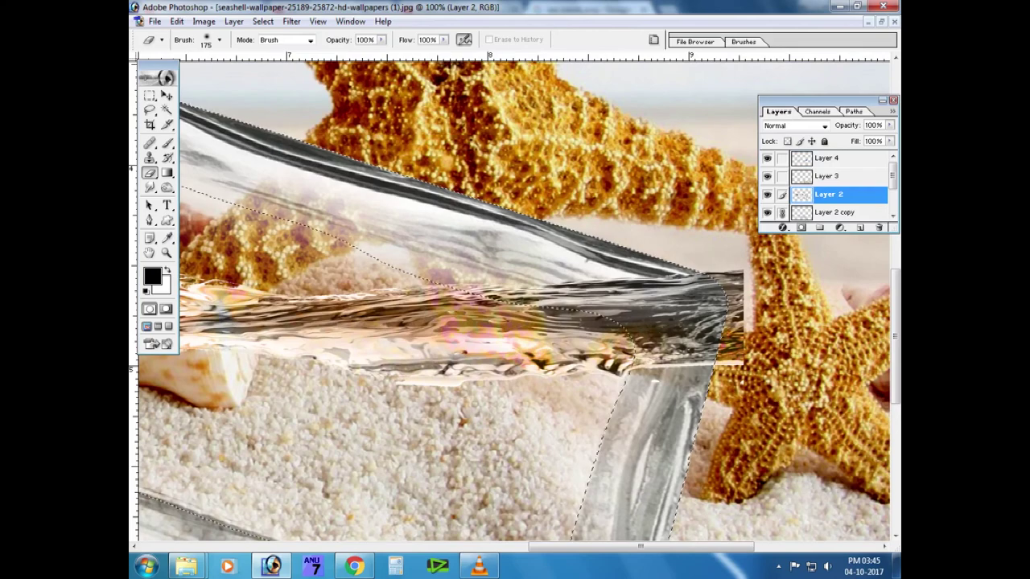
ctrl+click(734, 287)
key(ctrl+alt+d)
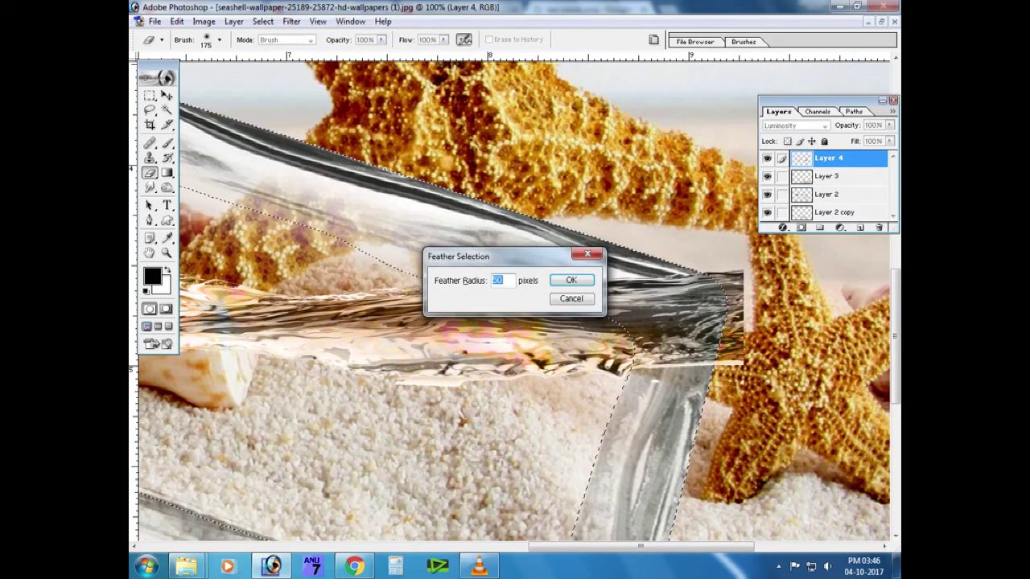
key(Return)
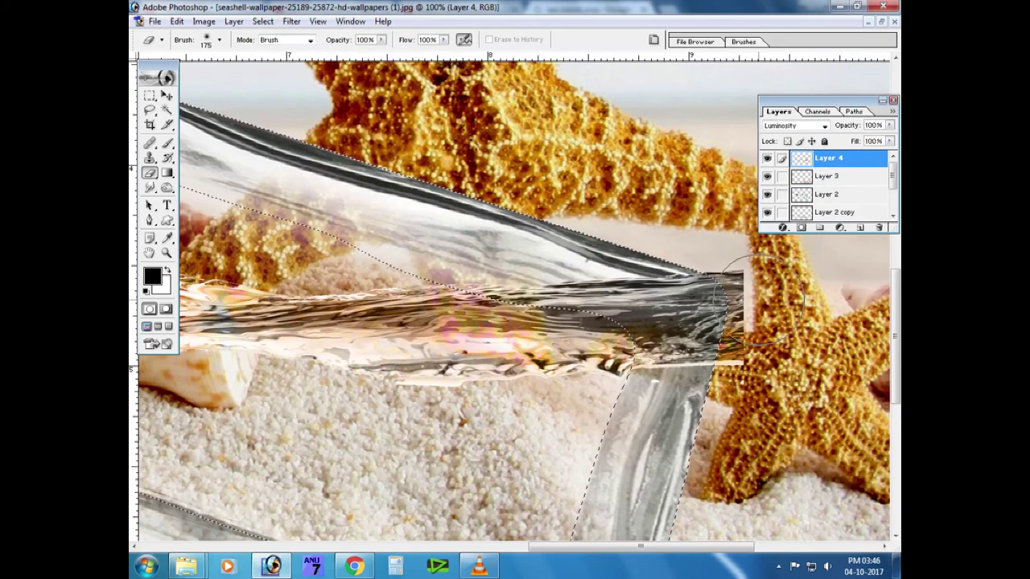
Erase water spilling past the bottle's end, over the scallop shell and near the neck.
drag(720, 265, 708, 277)
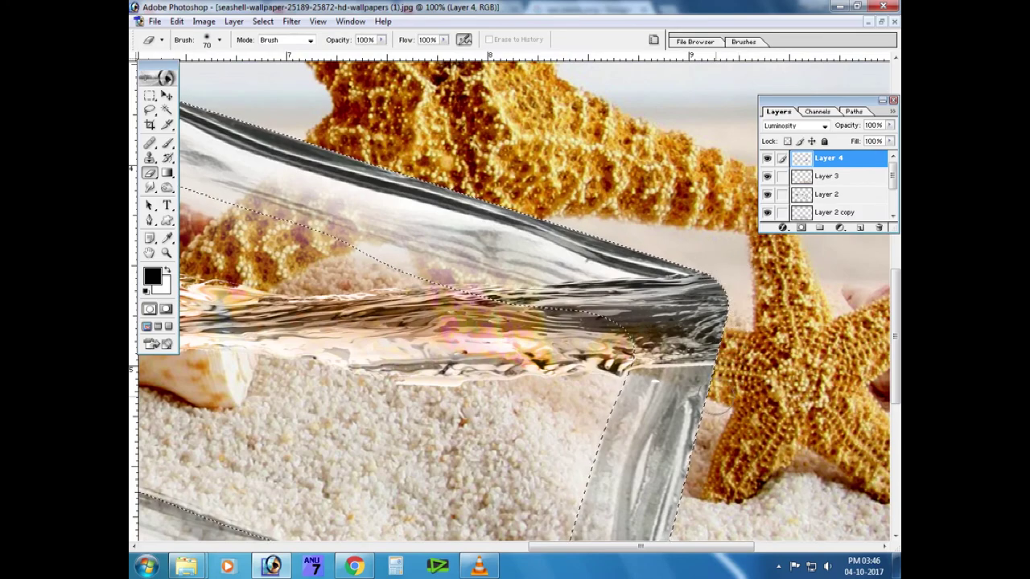
scroll(719, 410, left, 10)
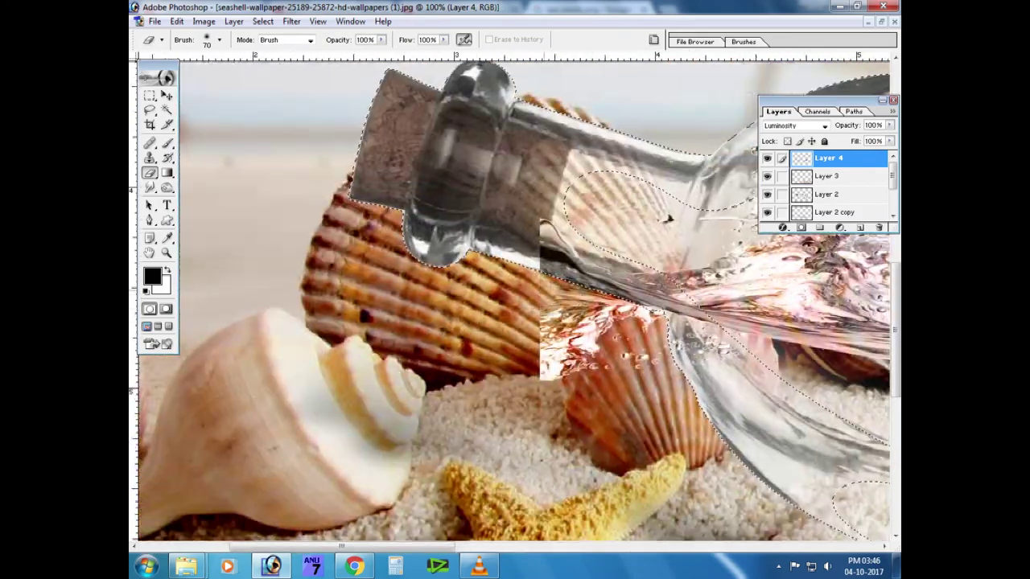
drag(563, 300, 605, 316)
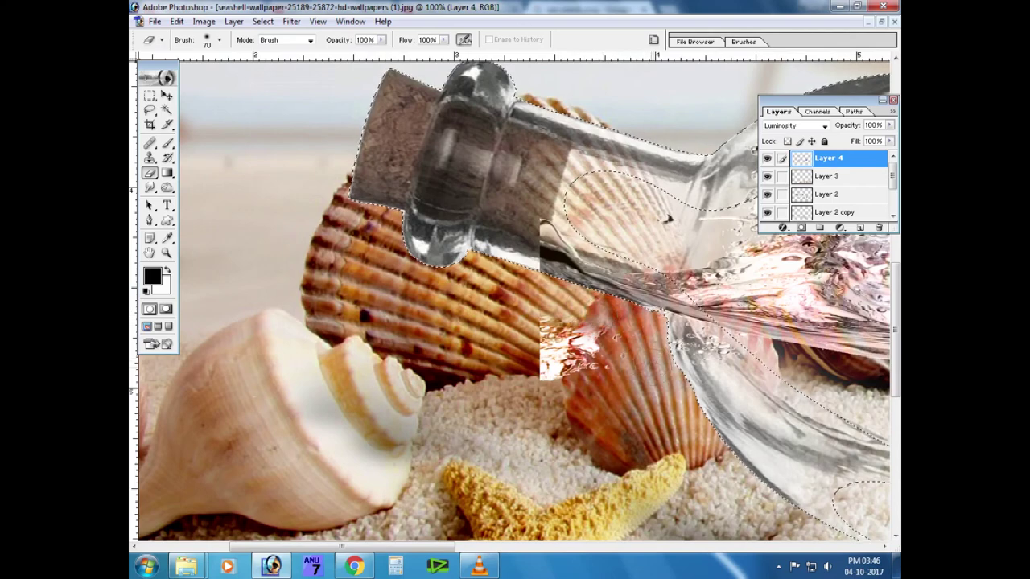
drag(547, 330, 587, 378)
drag(668, 322, 507, 257)
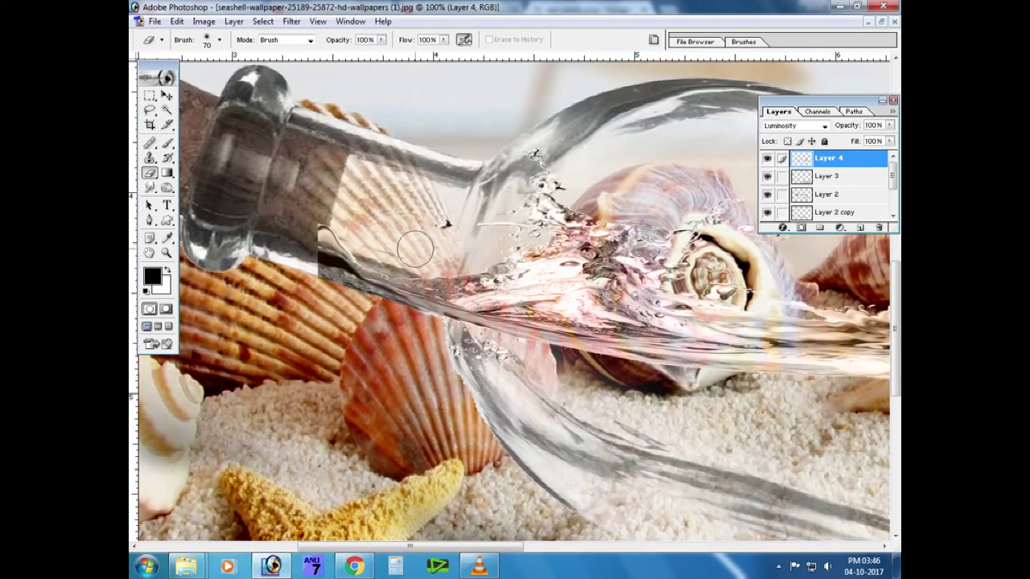
Check the water edges in Normal blending, then set the layer back to Luminosity.
right_click(542, 303)
click(794, 125)
click(792, 135)
drag(462, 334, 81, 278)
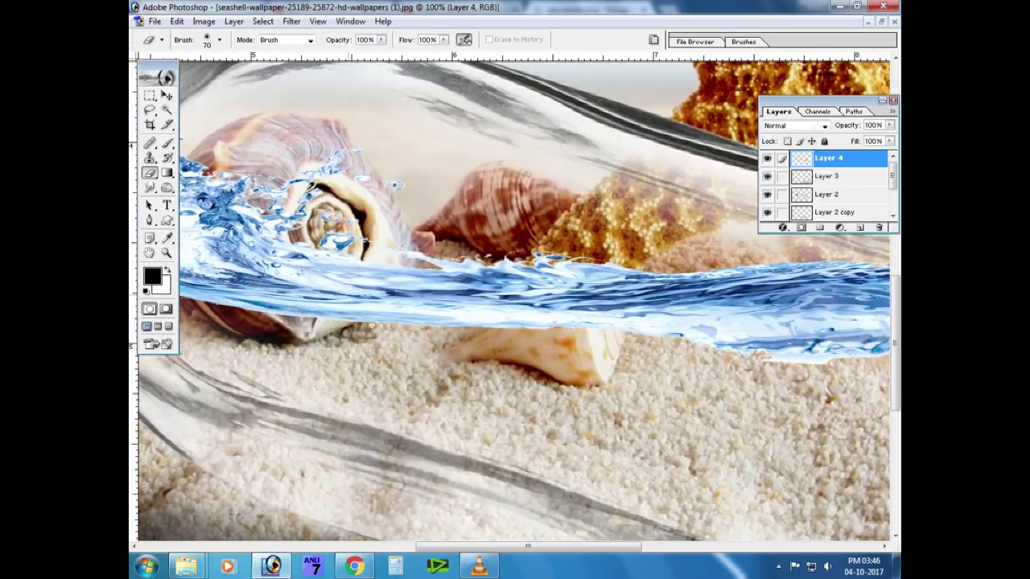
click(824, 125)
click(778, 344)
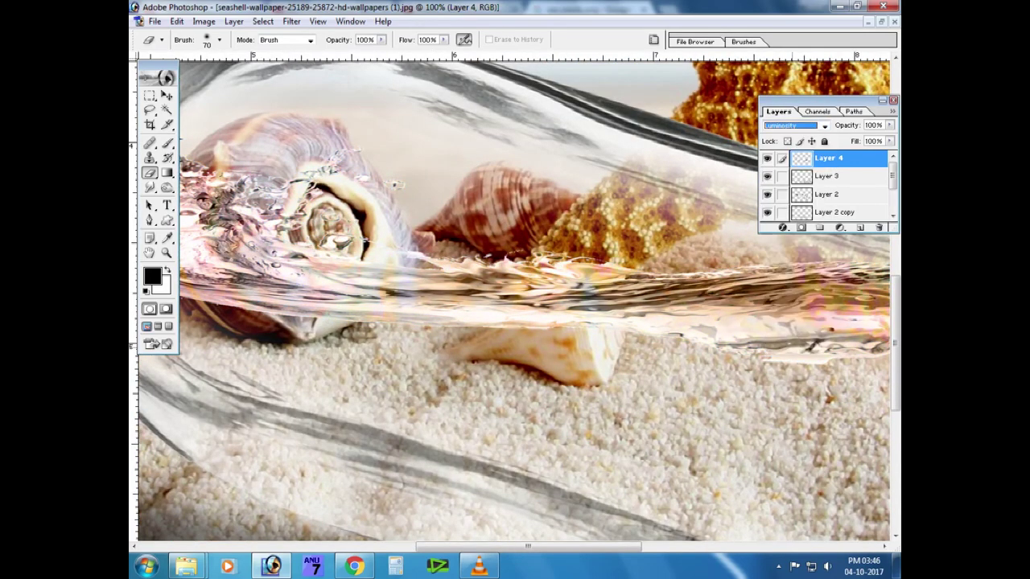
key(ctrl+minus)
key(ctrl+minus)
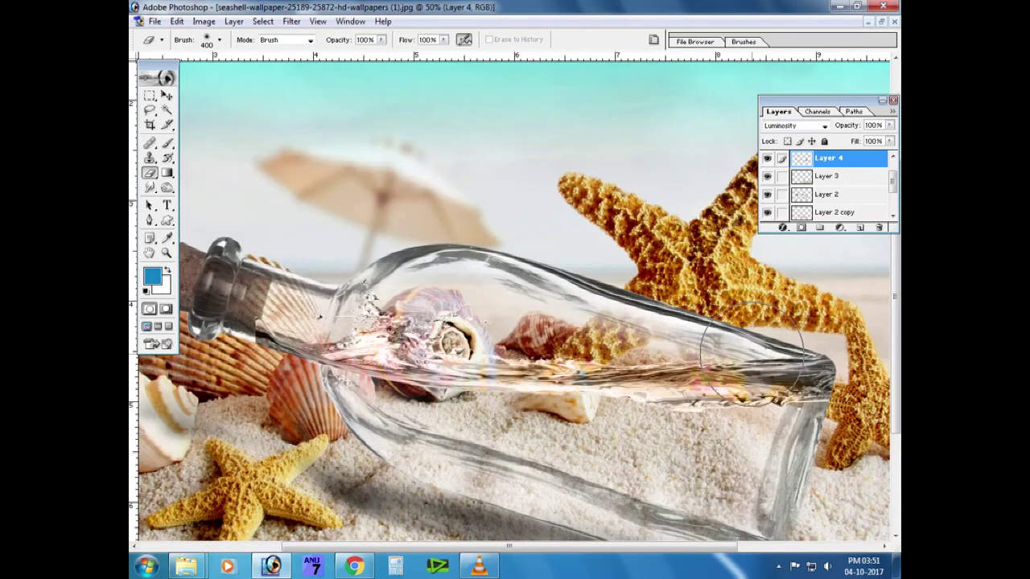
Select the bottle's lower body with a pen path, then fill it blue on a new layer.
ctrl+right_click(687, 430)
click(668, 436)
key(p)
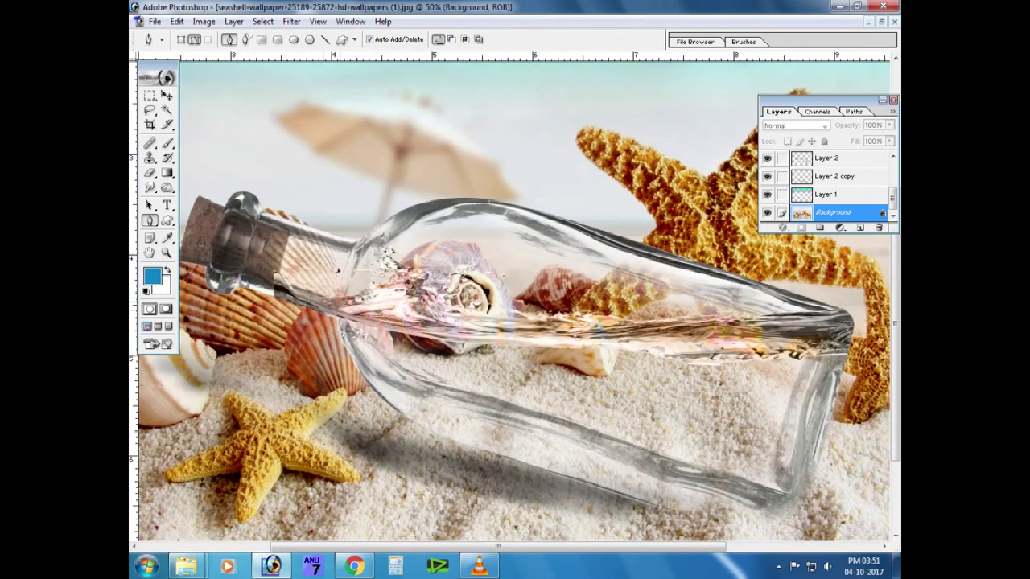
scroll(515, 301, down, 3)
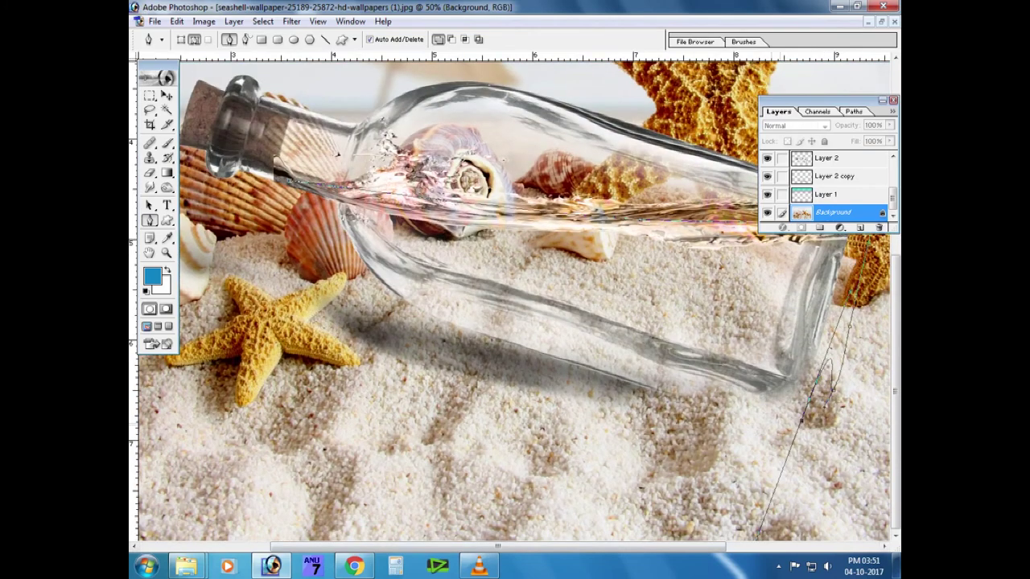
key(ctrl+Return)
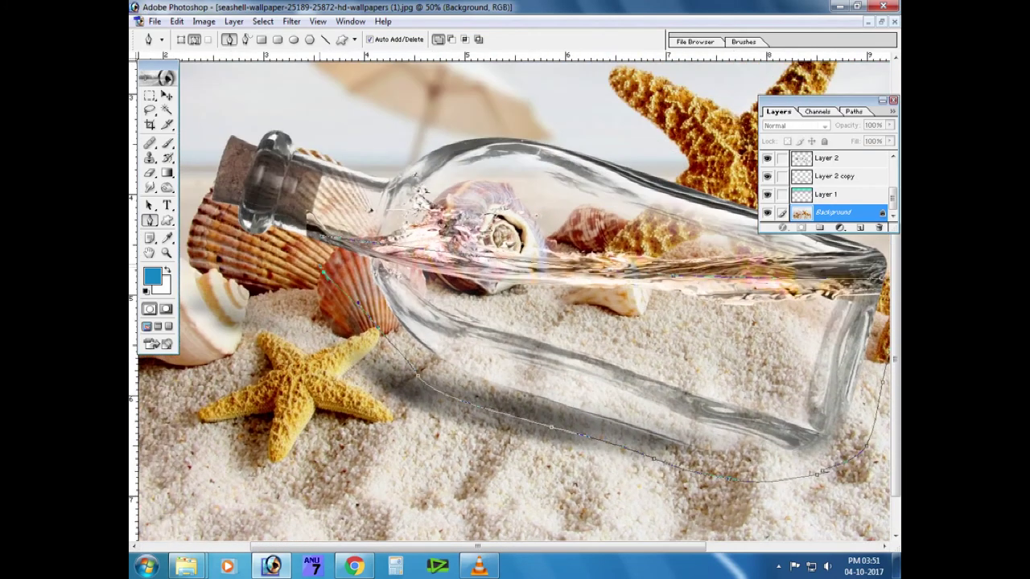
key(ctrl+j)
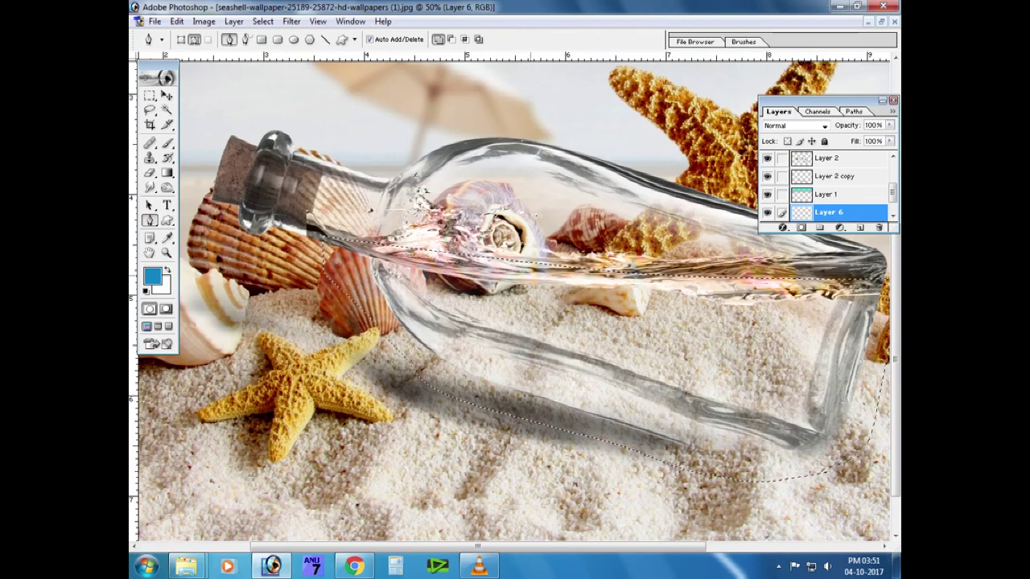
key(ctrl+BackSpace)
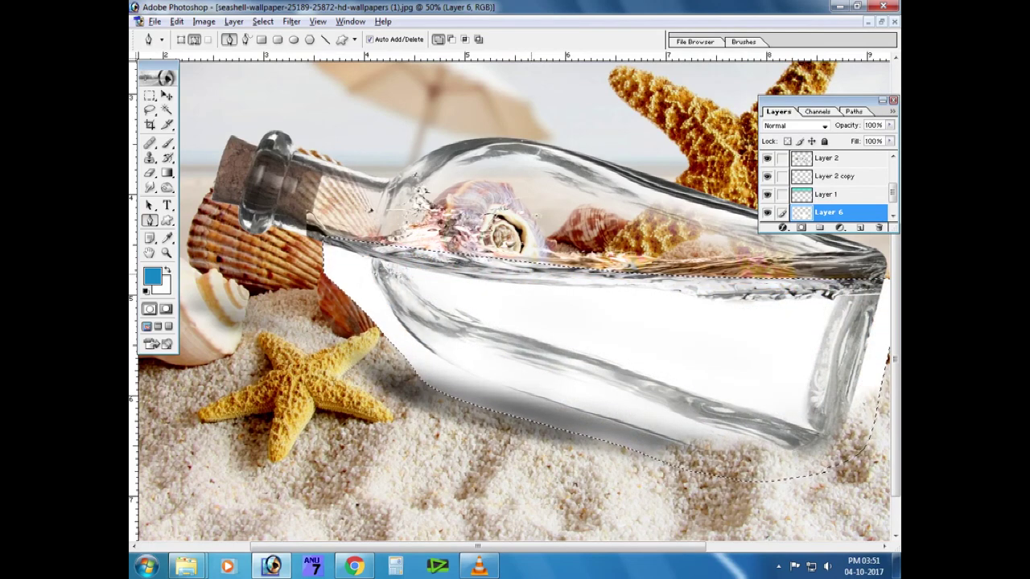
key(alt+BackSpace)
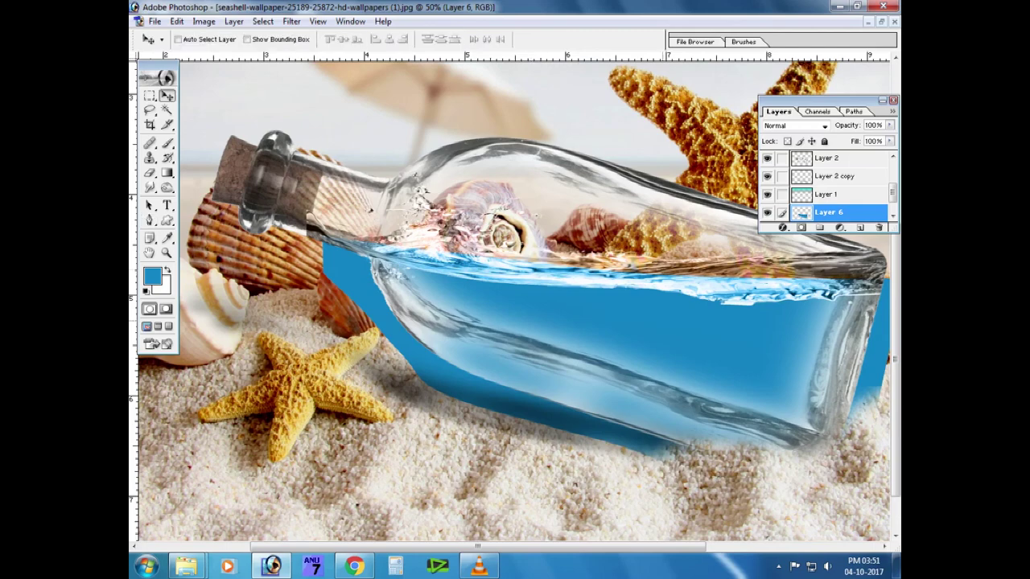
Try Hue/Saturation and opacity on the blue fill, loading and clearing the bottle selection.
key(ctrl+u)
key(Return)
key(v)
key(2)
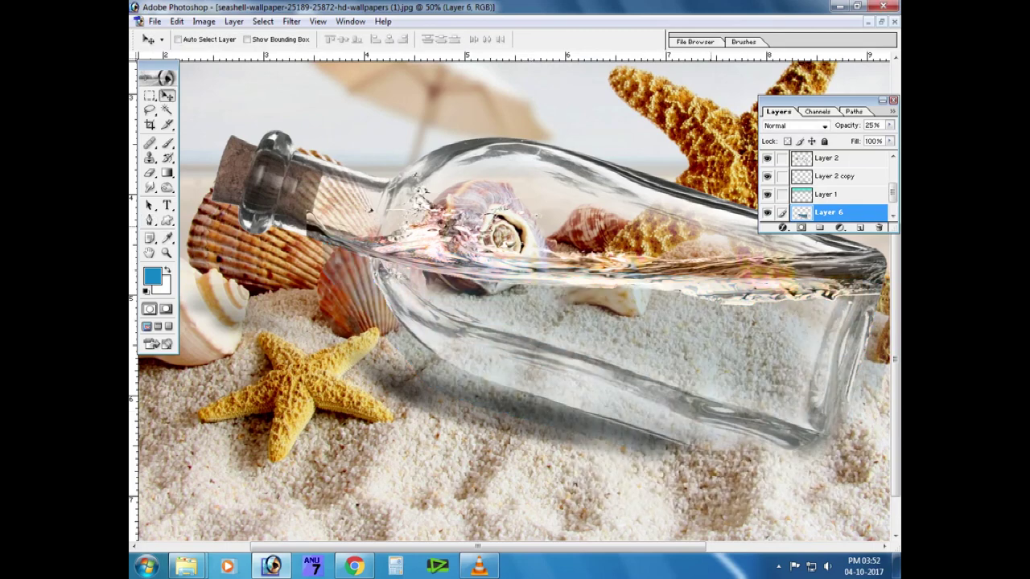
ctrl+click(801, 212)
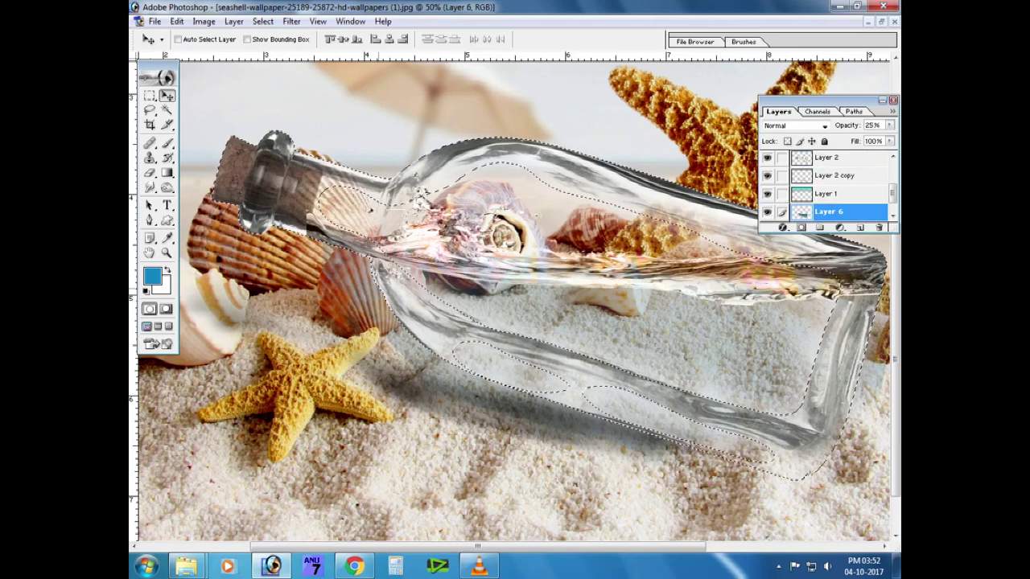
key(e)
key(ctrl+d)
key(0)
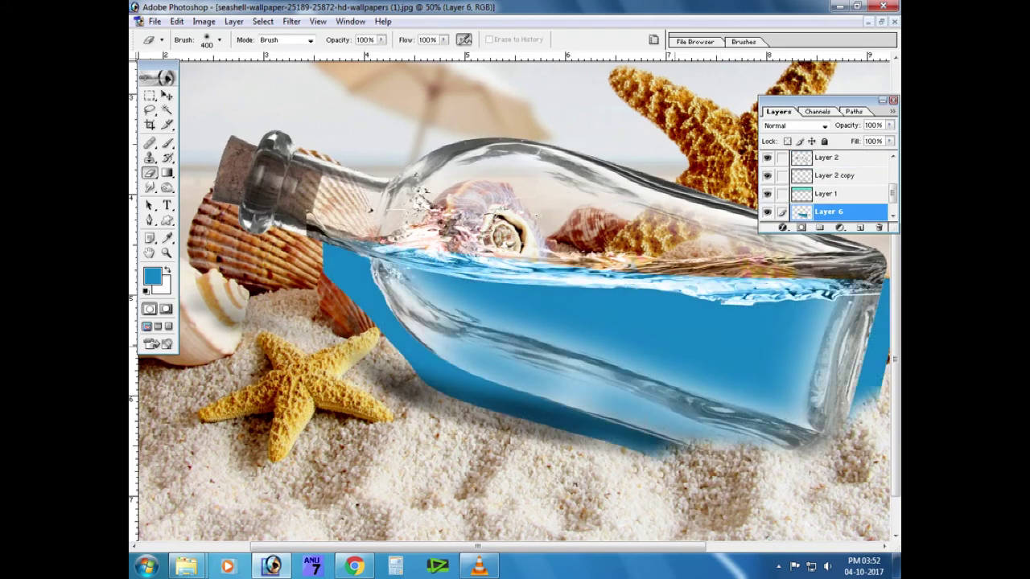
Test water opacity at 25% and 50%, then make Layer 6 active again.
key(v)
key(2)
key(5)
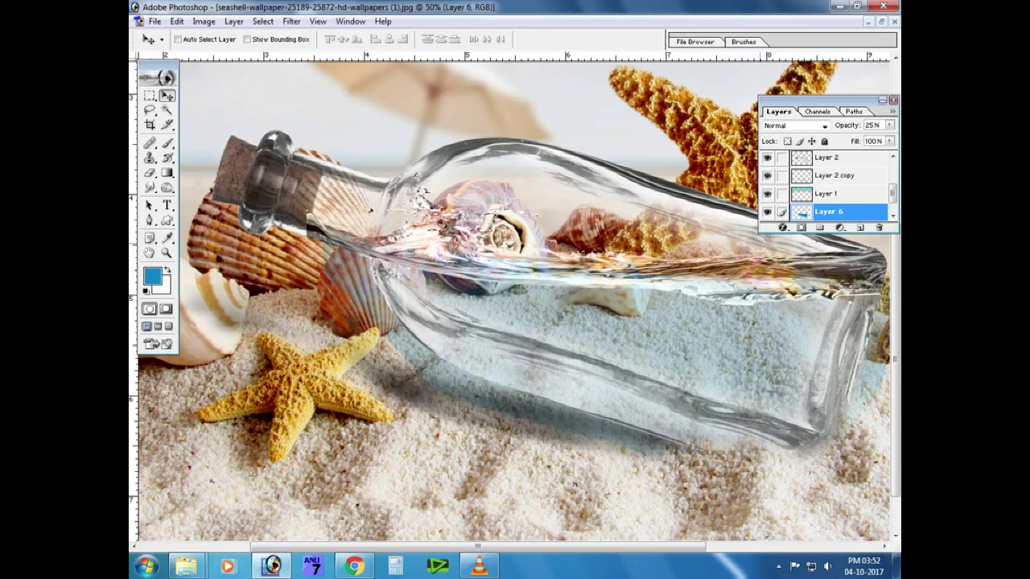
key(5)
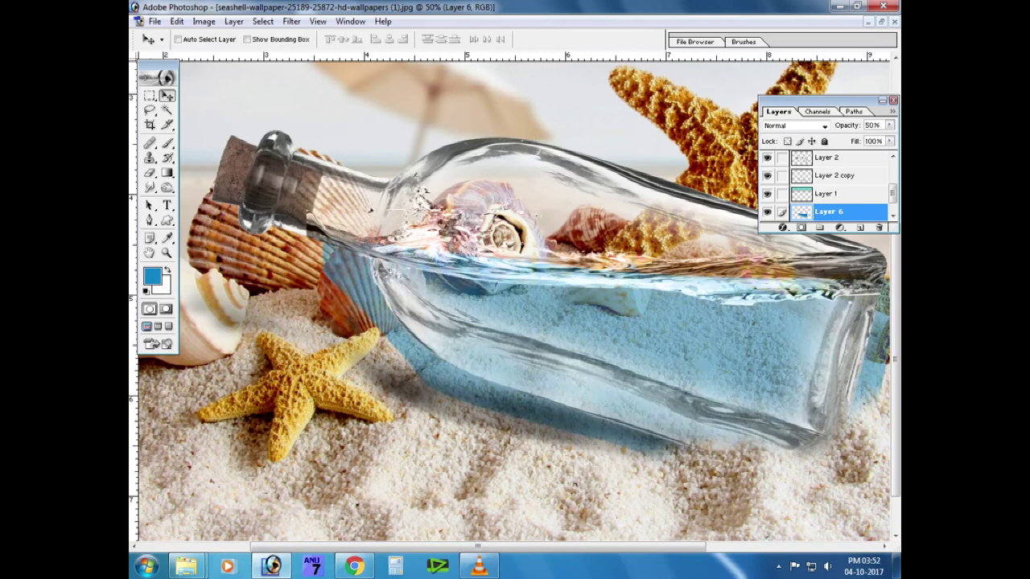
ctrl+click(506, 146)
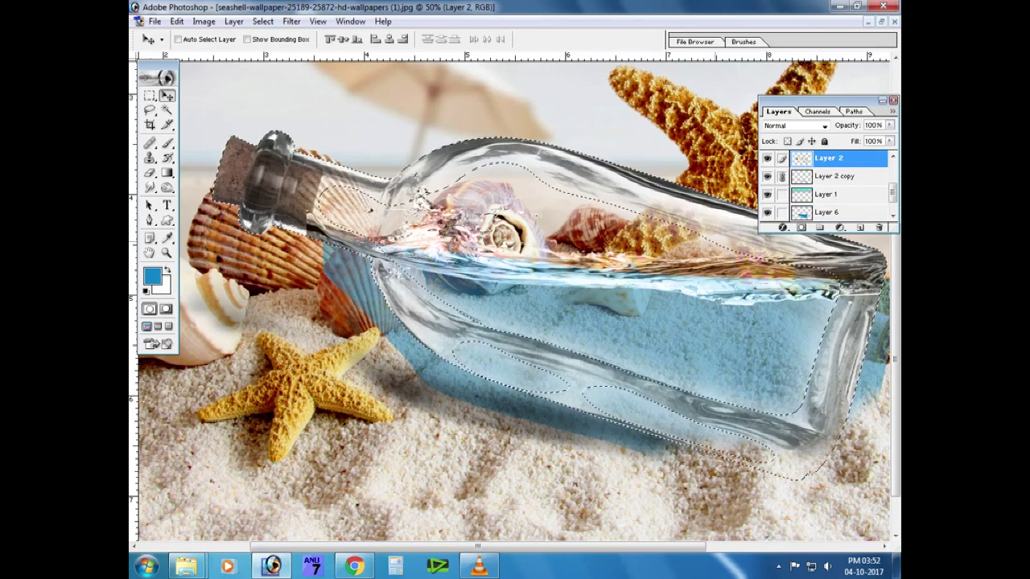
ctrl+click(361, 279)
right_click(361, 279)
click(396, 286)
Erase the blue spilling outside the bottle with the Eraser at 100% flow.
key(e)
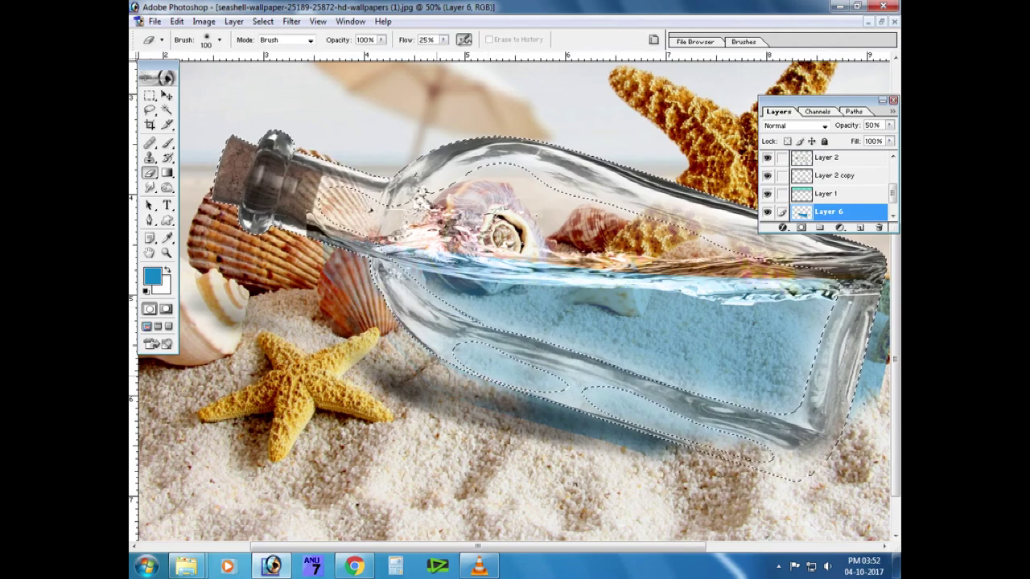
key(shift+0)
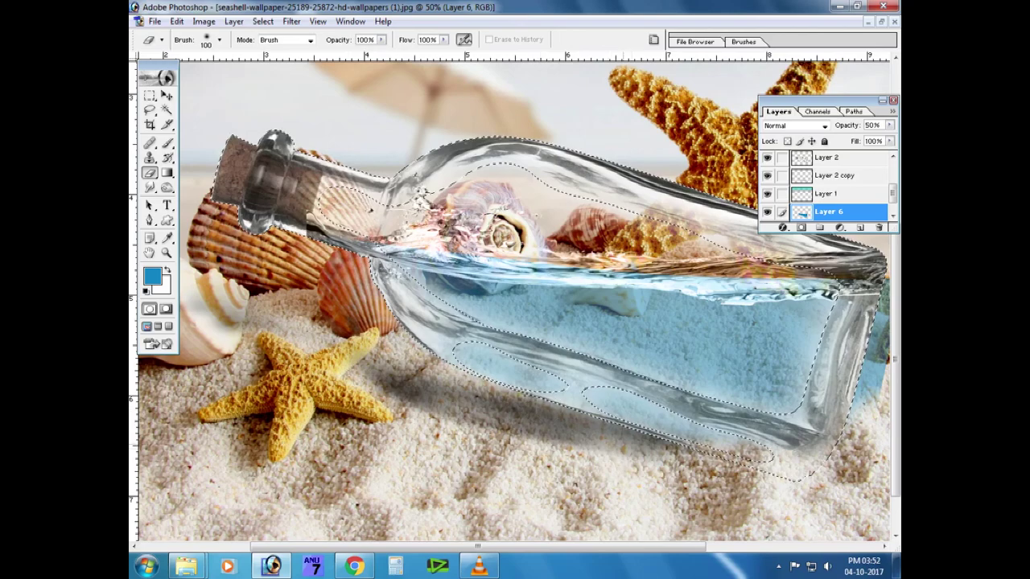
drag(514, 305, 414, 257)
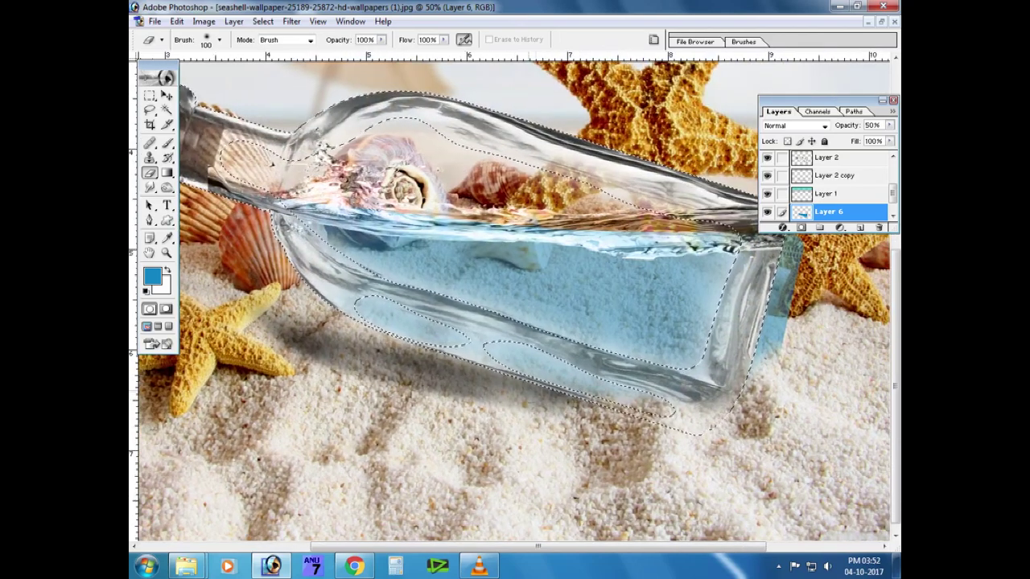
drag(515, 290, 478, 366)
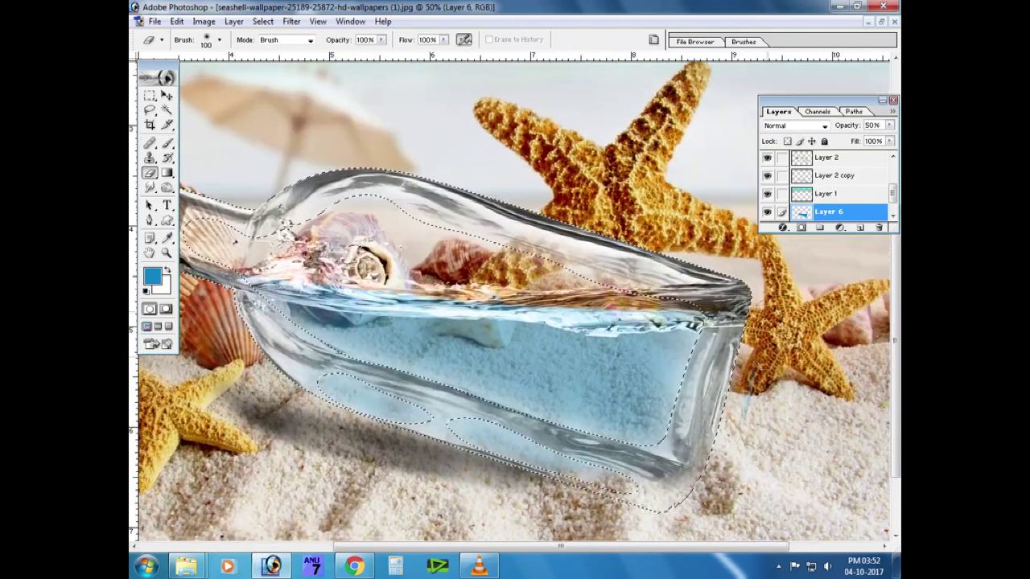
mouse_move(418, 306)
mouse_down()
mouse_move(612, 297)
mouse_move(426, 297)
mouse_up()
Set Layer 6 opacity to 35%.
key(v)
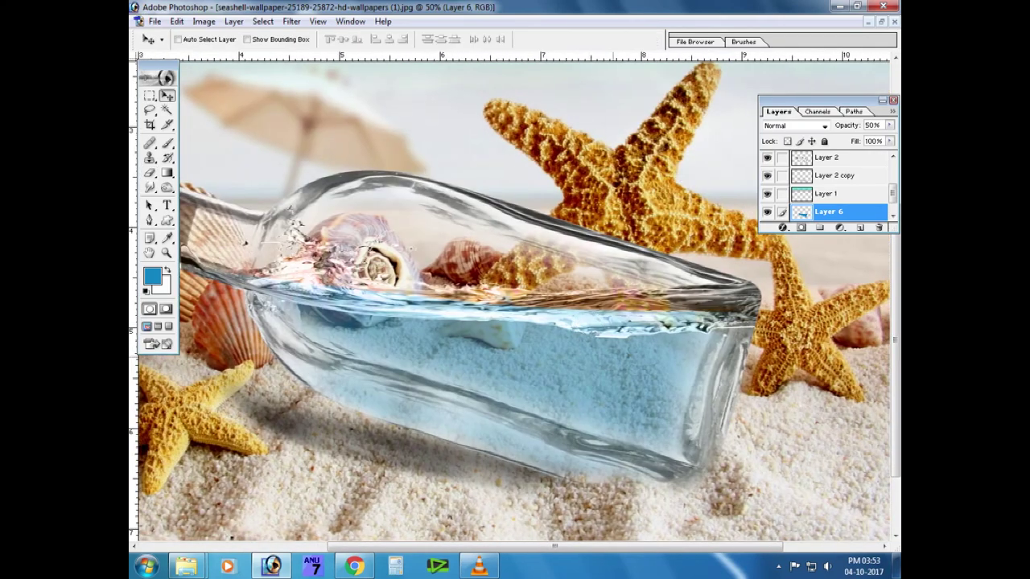
key(3)
key(5)
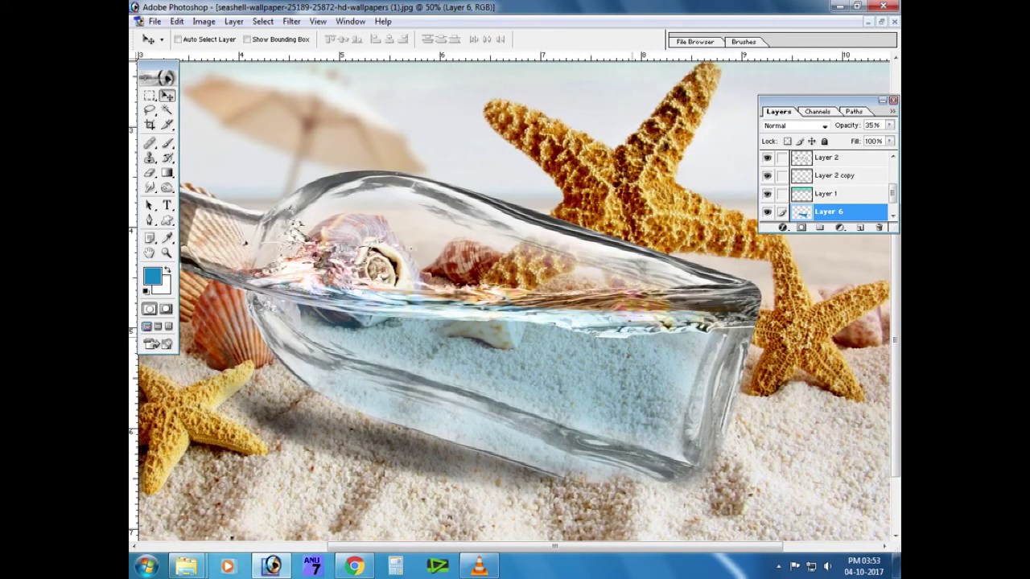
key(b)
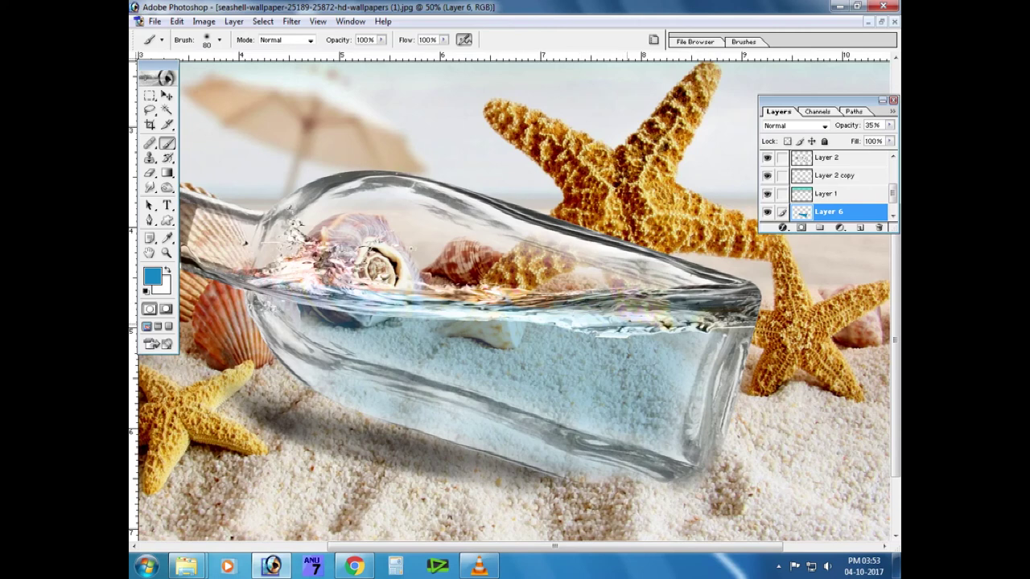
Load and drop the water shape selection, then make Layer 2 active near the bottle neck.
ctrl+click(801, 211)
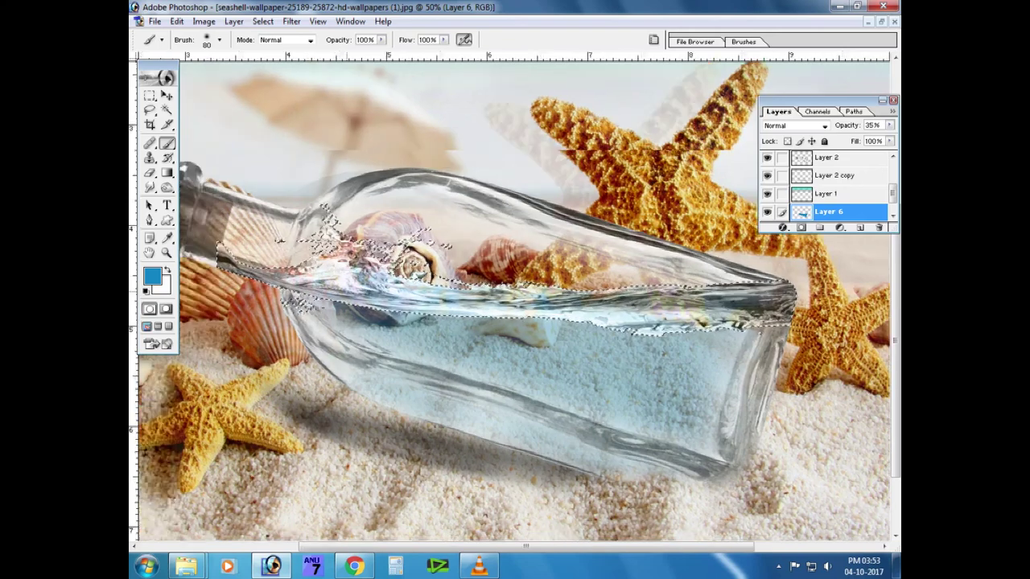
drag(408, 291, 522, 291)
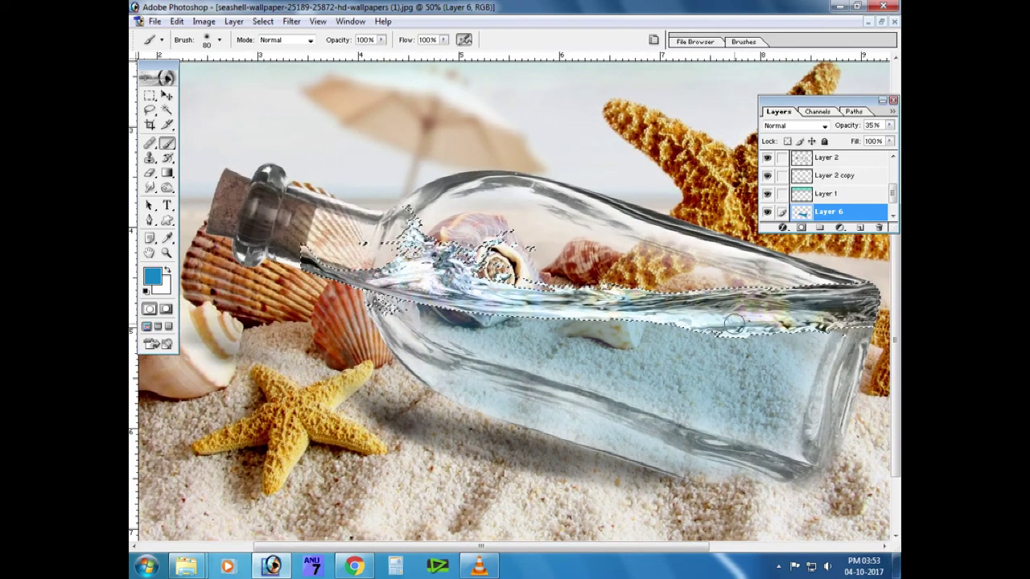
key(ctrl+d)
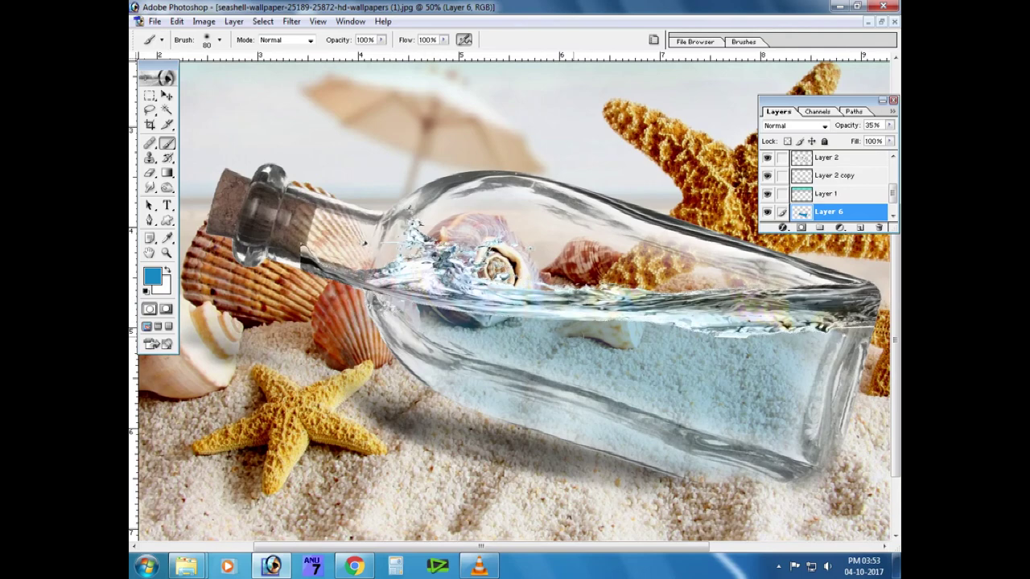
key(v)
key(ctrl+plus)
drag(437, 239, 483, 254)
ctrl+click(484, 255)
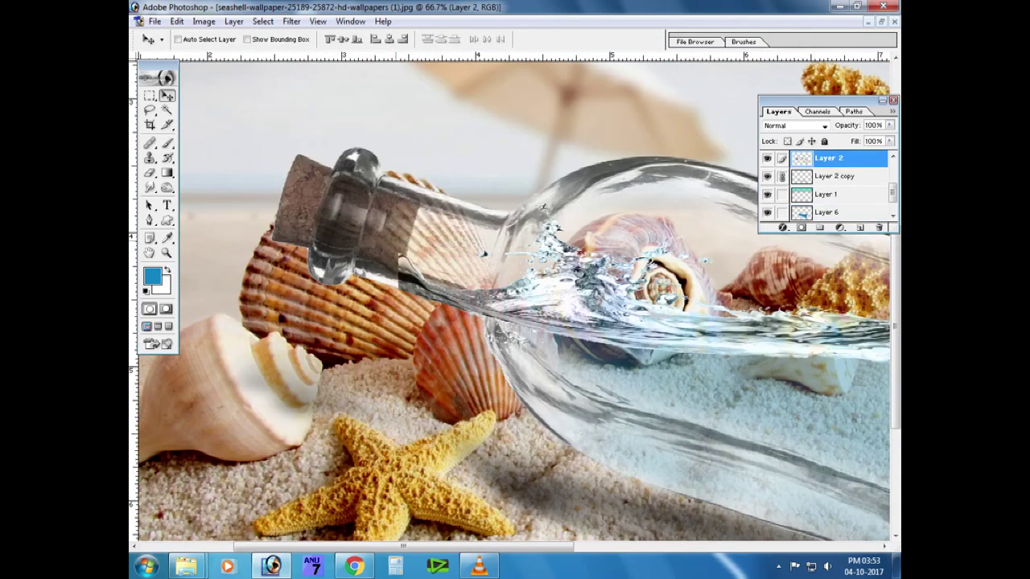
Draw a path around the bottle neck and convert it into a selection.
key(p)
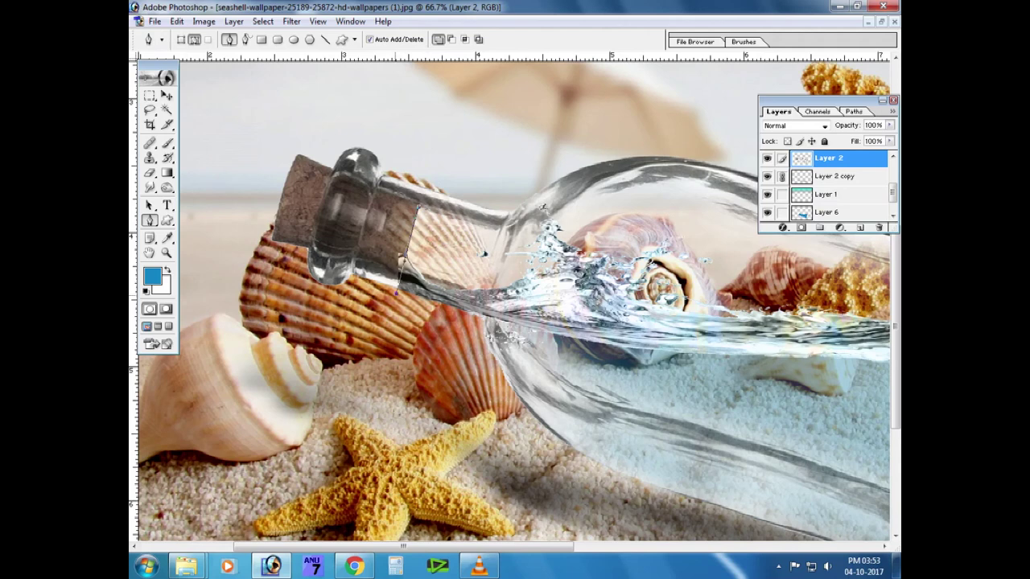
key(ctrl+Return)
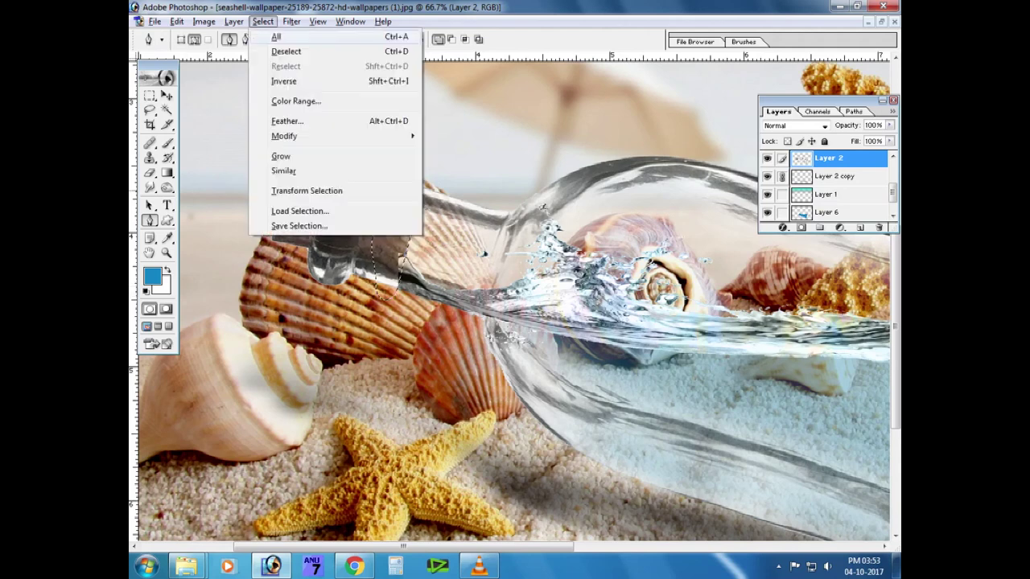
ctrl+right_click(413, 282)
click(435, 292)
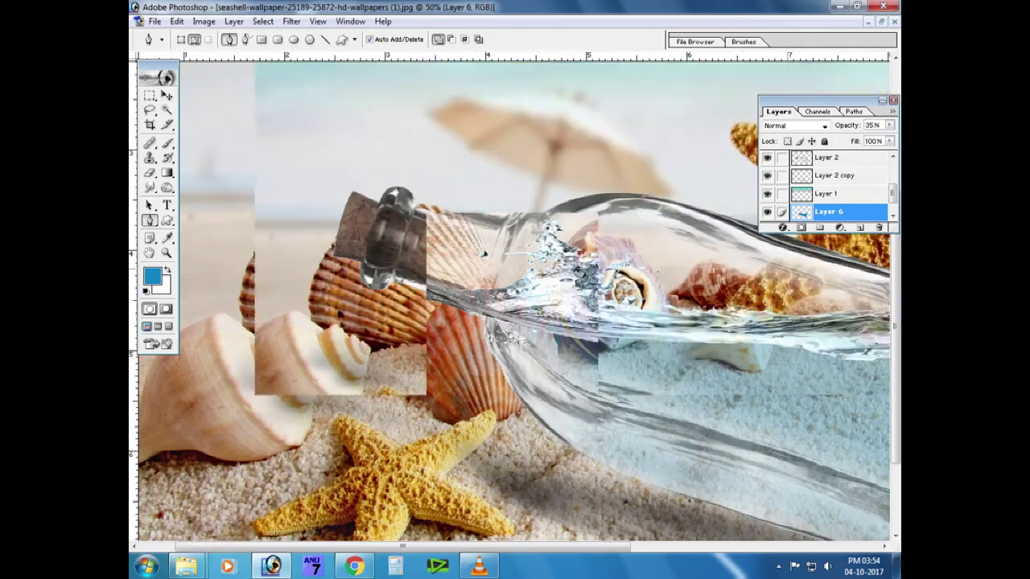
key(ctrl+minus)
key(ctrl+plus)
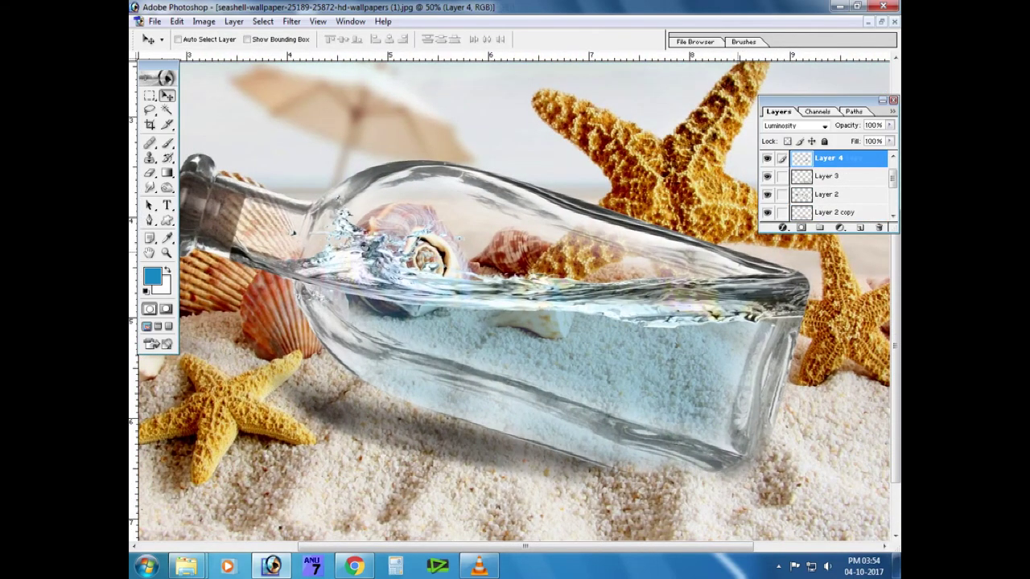
Apply a 1.6-pixel Gaussian Blur, then delete the Layer 4 copy.
click(291, 21)
click(494, 150)
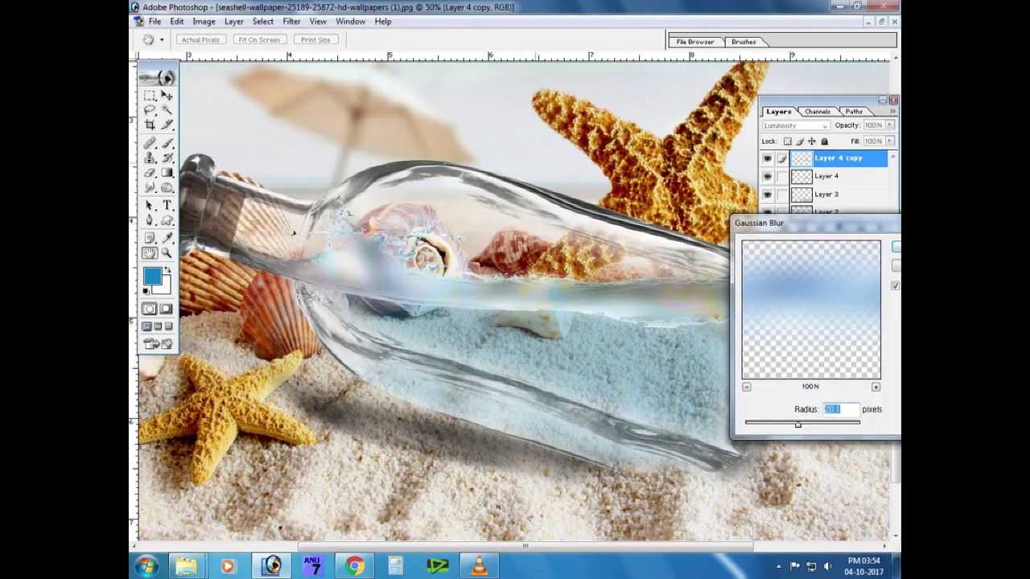
drag(797, 424, 748, 424)
key(Return)
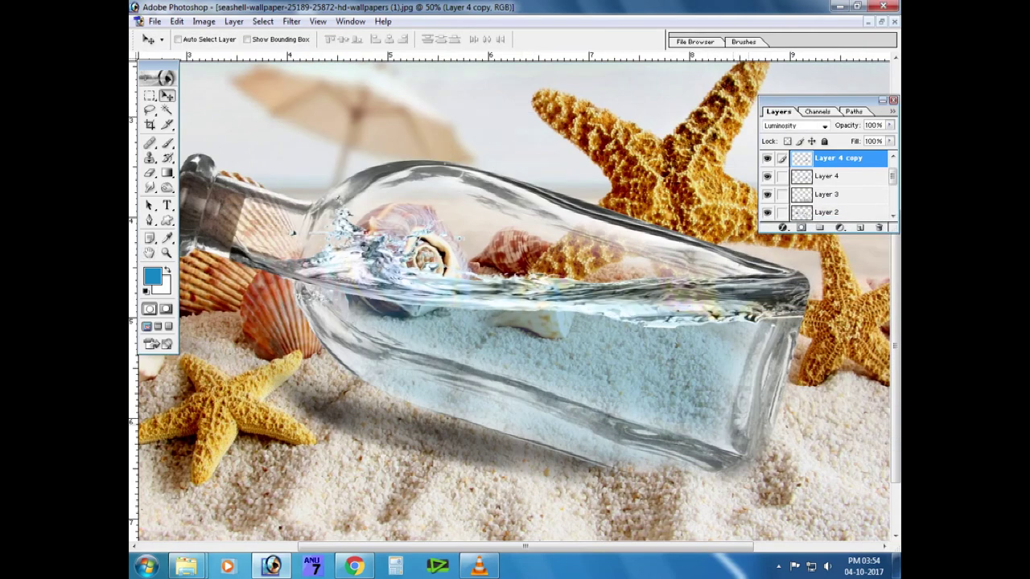
right_click(514, 290)
click(551, 298)
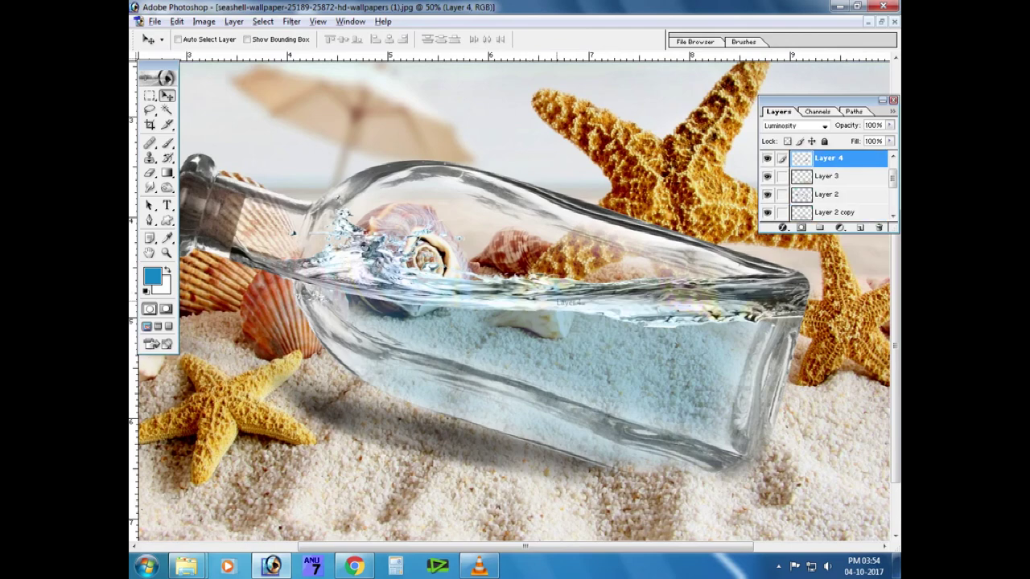
Apply Gaussian Blur of about 1.6 pixels to Layer 4.
click(291, 21)
click(491, 149)
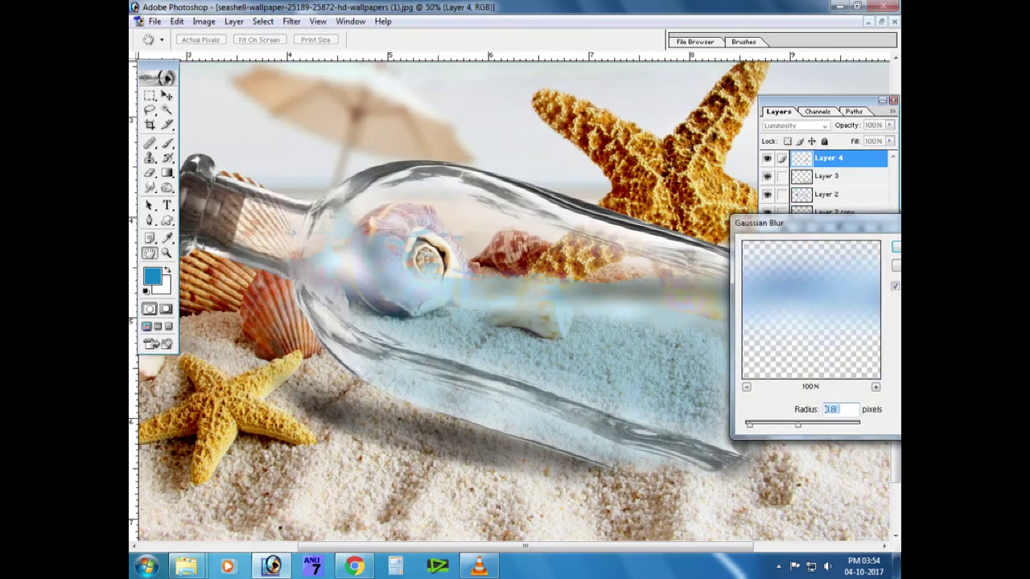
key(Down)
key(Down)
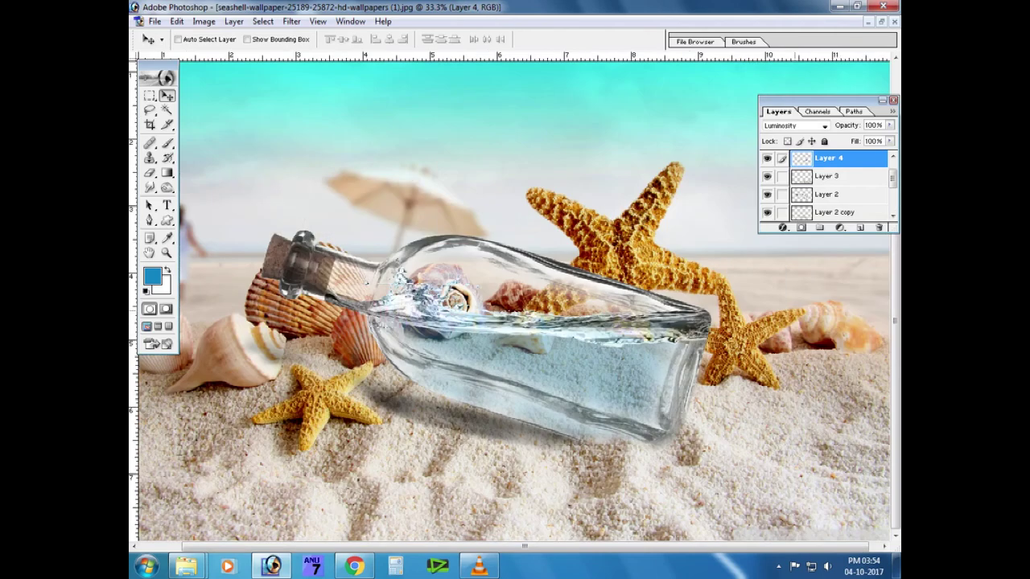
key(ctrl+o)
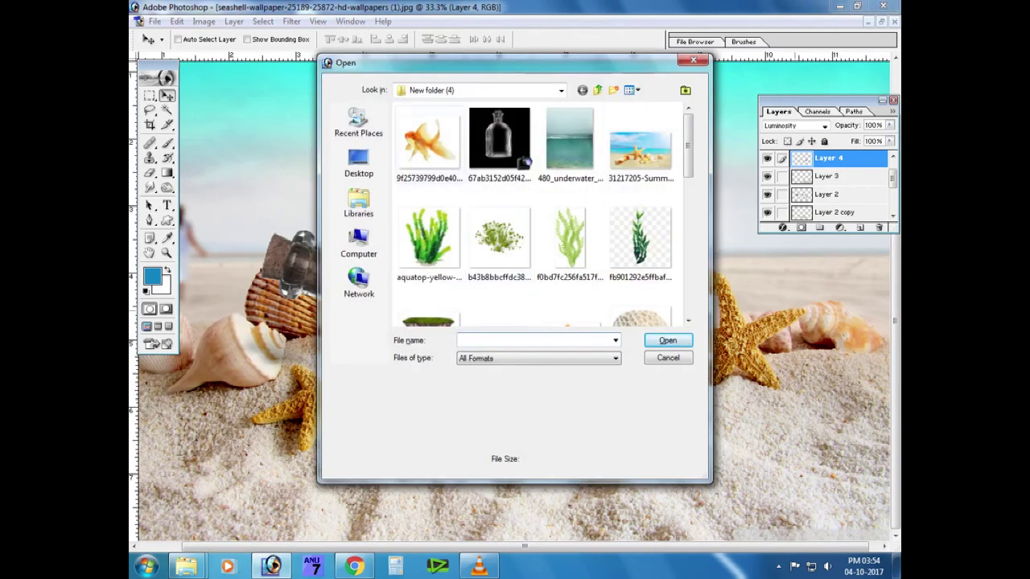
Open the goldfish images, including Goldfish_PNG and the realistic goldfish.
click(429, 141)
scroll(544, 214, down, 2)
ctrl+click(567, 229)
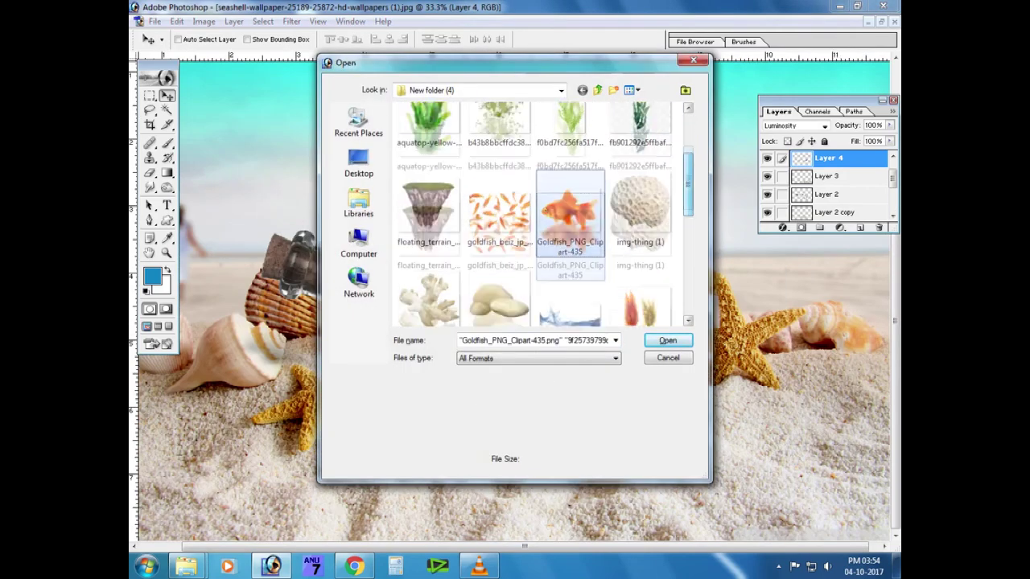
scroll(544, 214, down, 3)
ctrl+click(500, 266)
key(Return)
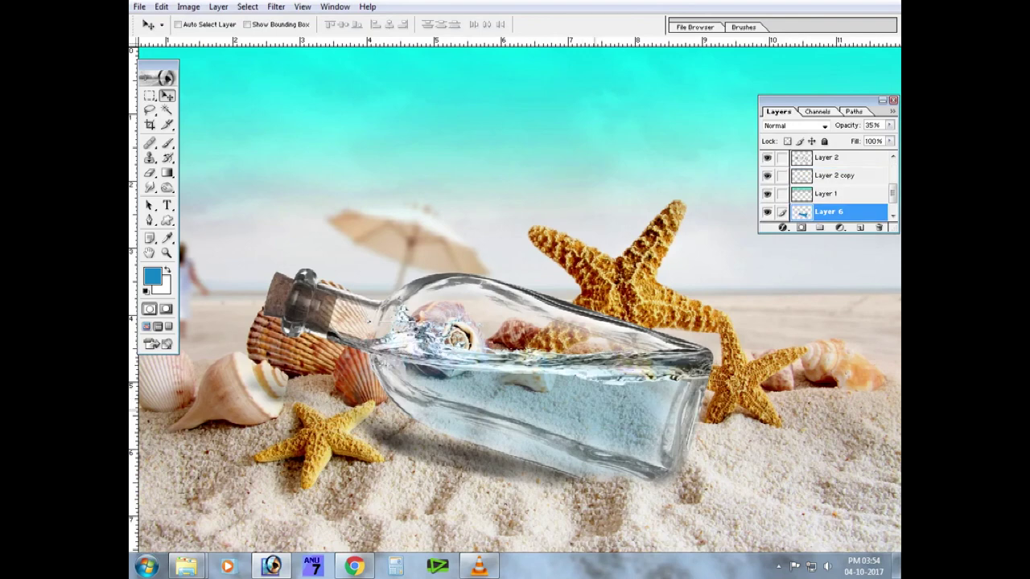
Shrink the goldfish inside the bottle, raise it above Layer 6, and try Levels.
key(ctrl+t)
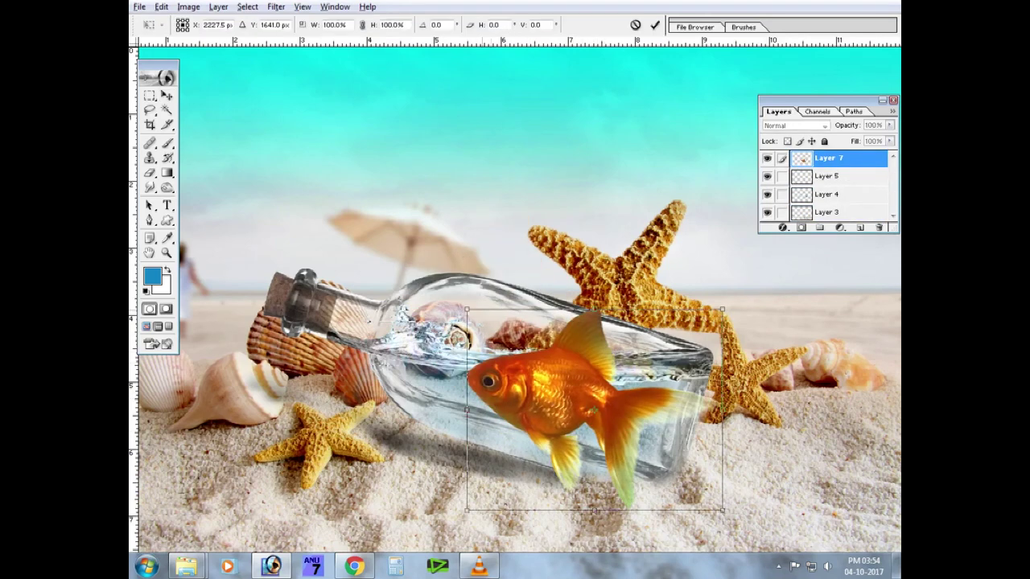
key(Return)
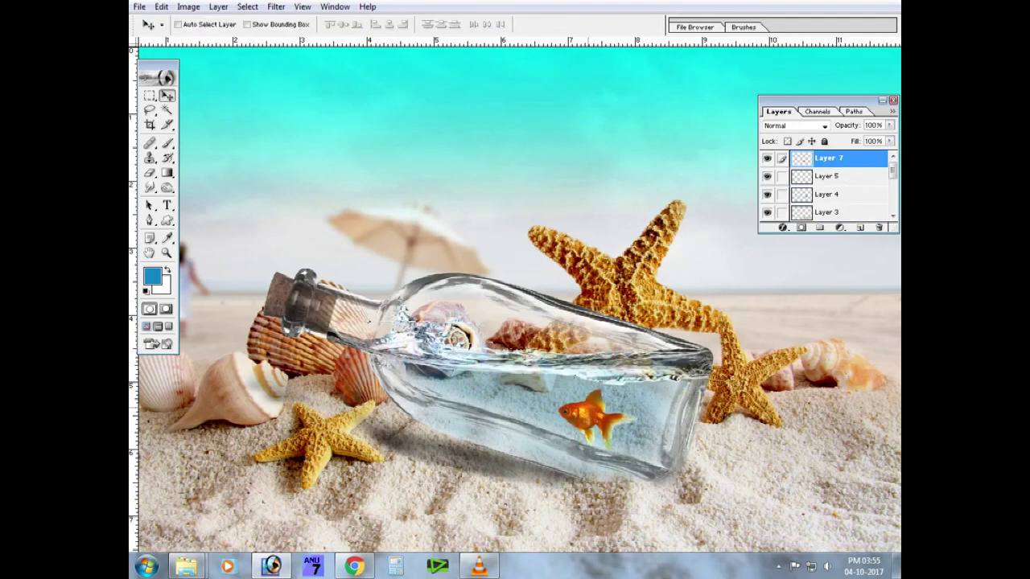
key(ctrl+bracketleft)
key(ctrl+bracketleft)
key(ctrl+bracketleft)
key(ctrl+bracketleft)
key(ctrl+bracketleft)
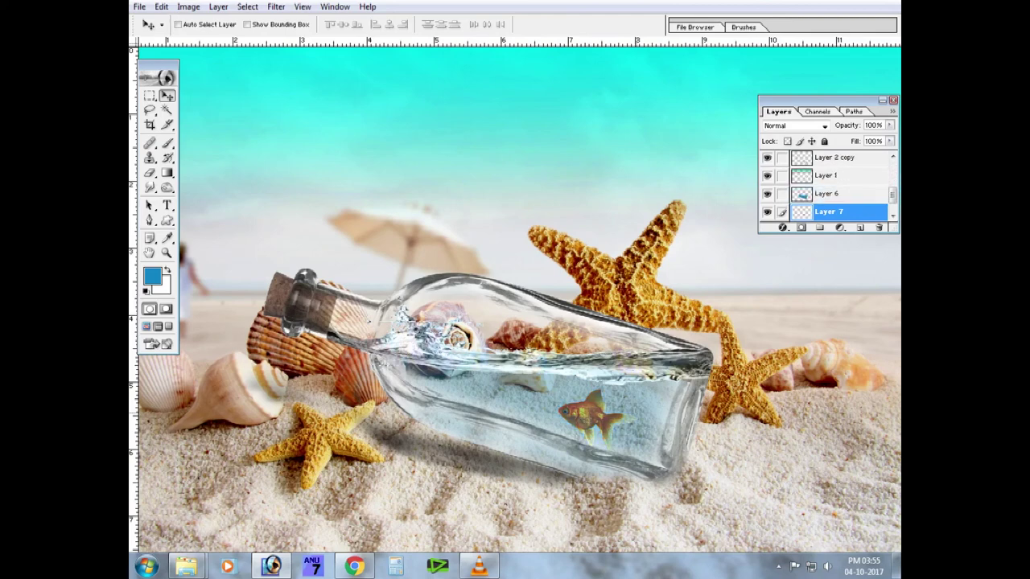
key(ctrl+bracketright)
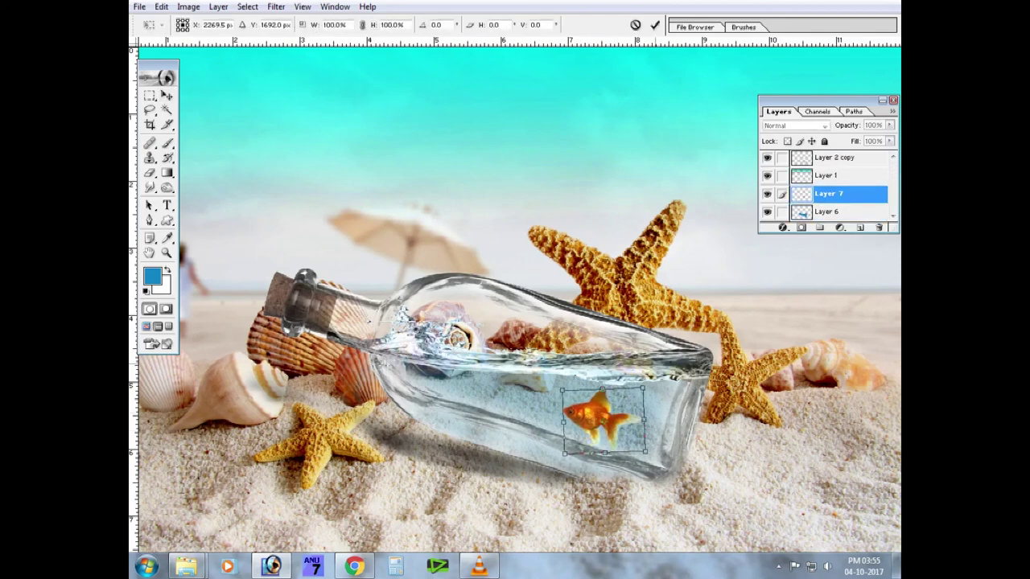
key(ctrl+l)
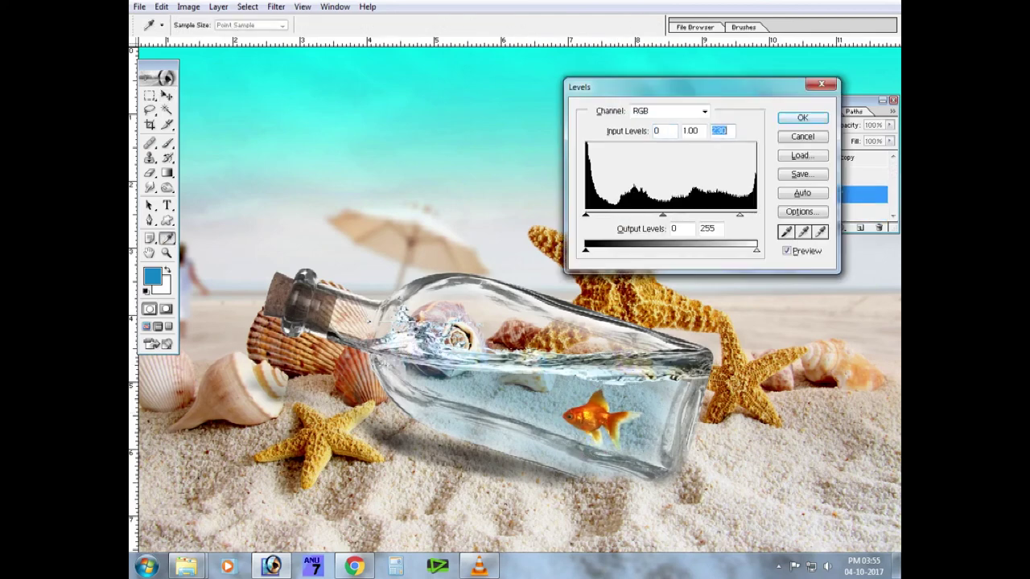
key(Return)
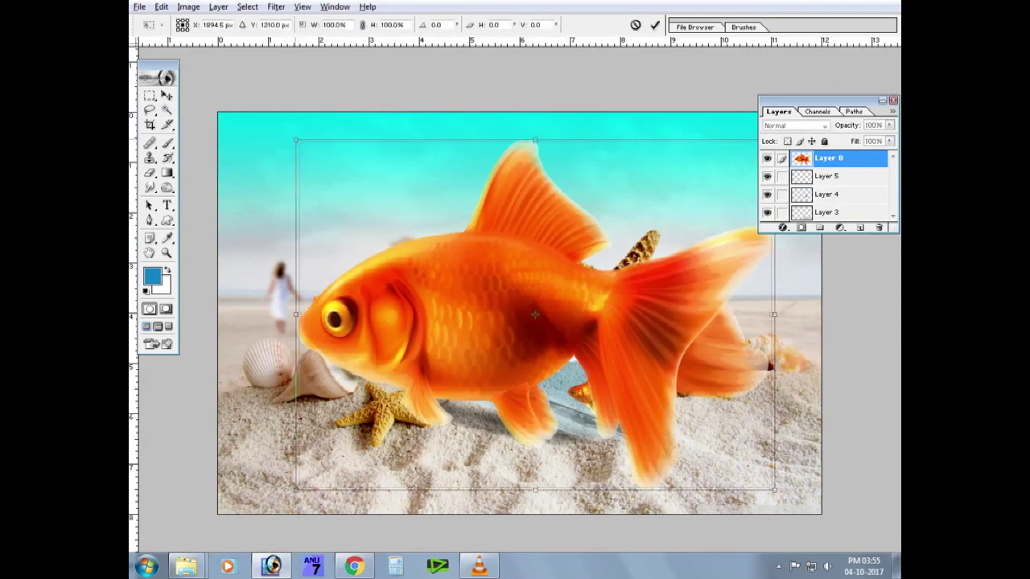
Commit the large goldfish's transform and close its source document without saving.
key(Return)
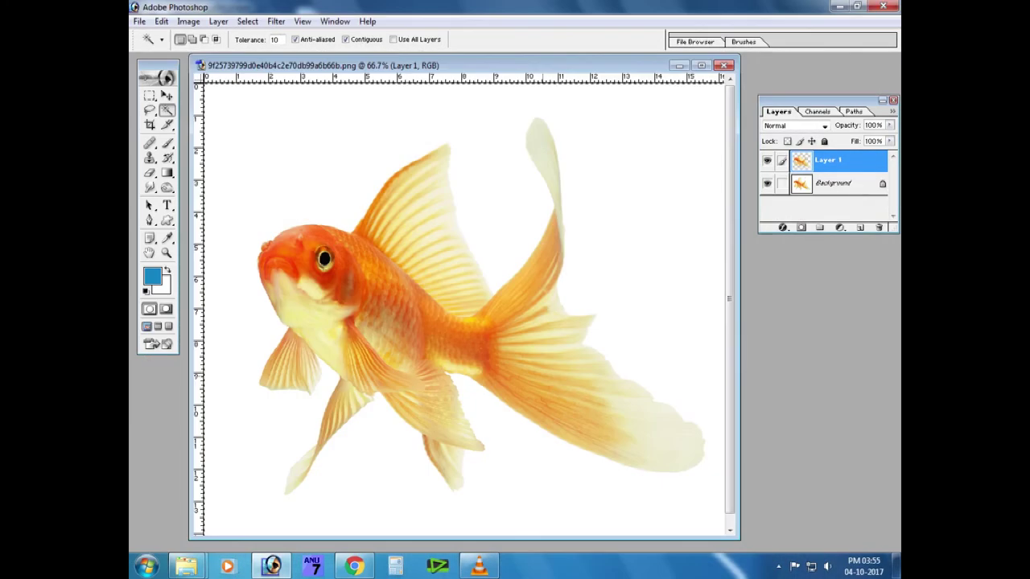
key(ctrl+w)
key(n)
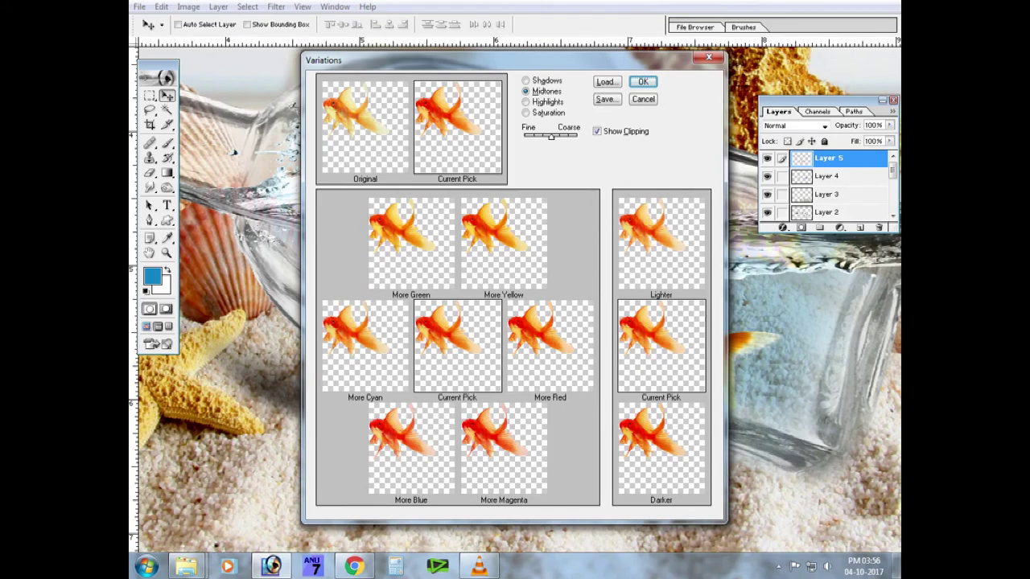
Apply the colour variation to the second fish and flip it horizontally.
key(Return)
key(ctrl+t)
right_click(530, 318)
click(592, 461)
key(Return)
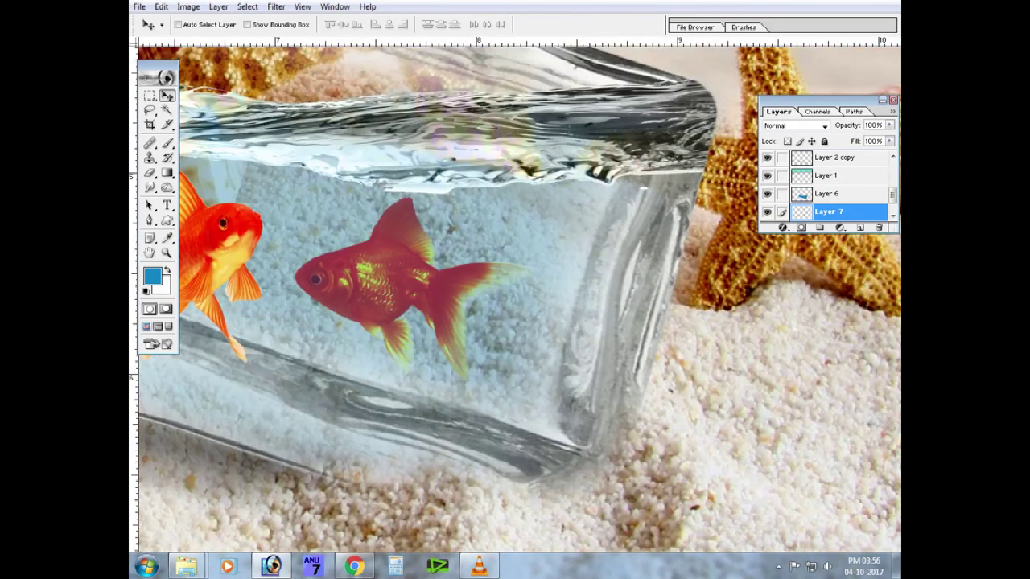
Select the red fish's Layer 7 and try a brightening Curves adjustment, then cancel it.
right_click(472, 222)
click(492, 229)
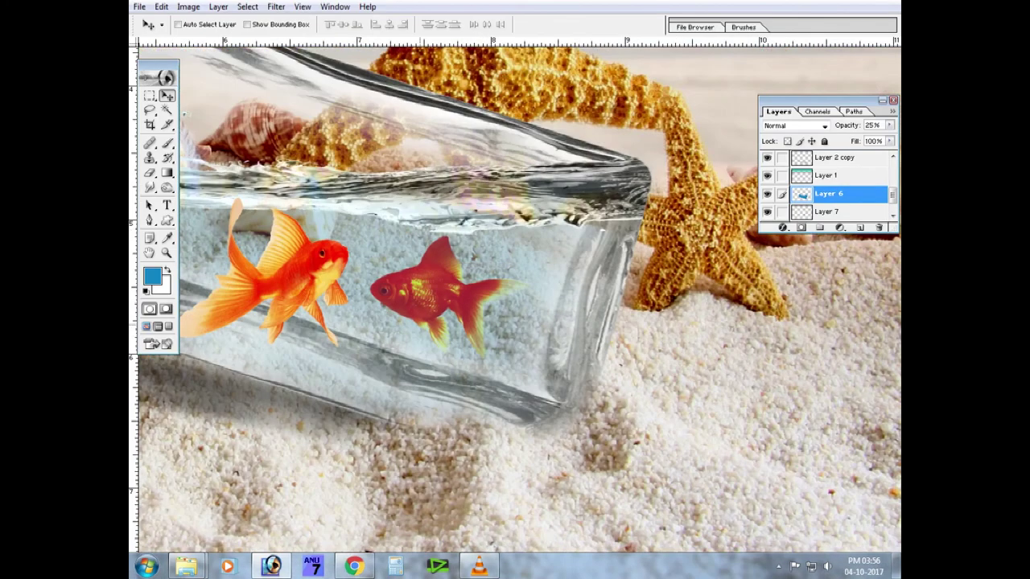
right_click(437, 290)
click(450, 299)
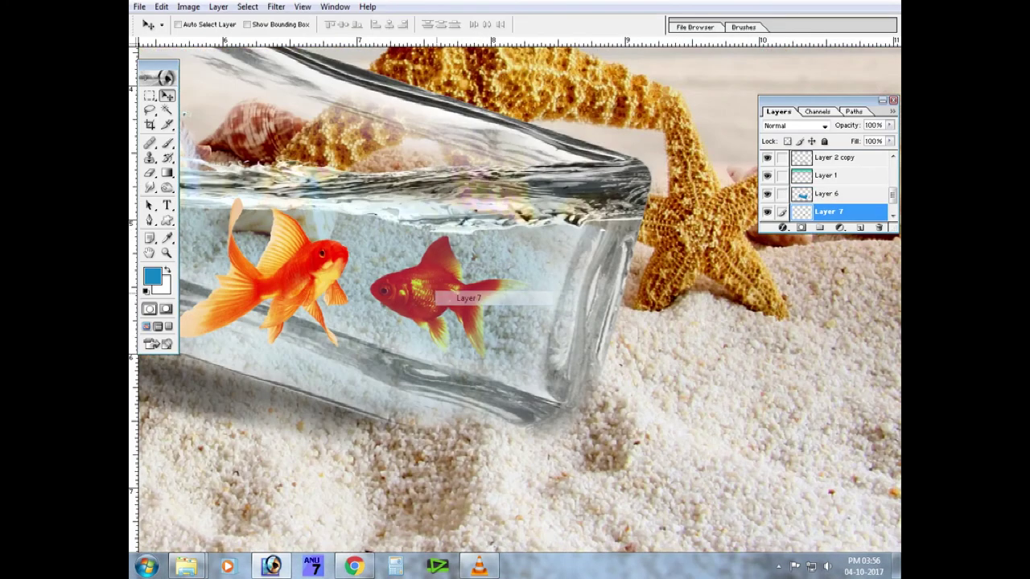
key(ctrl+m)
drag(634, 172, 620, 165)
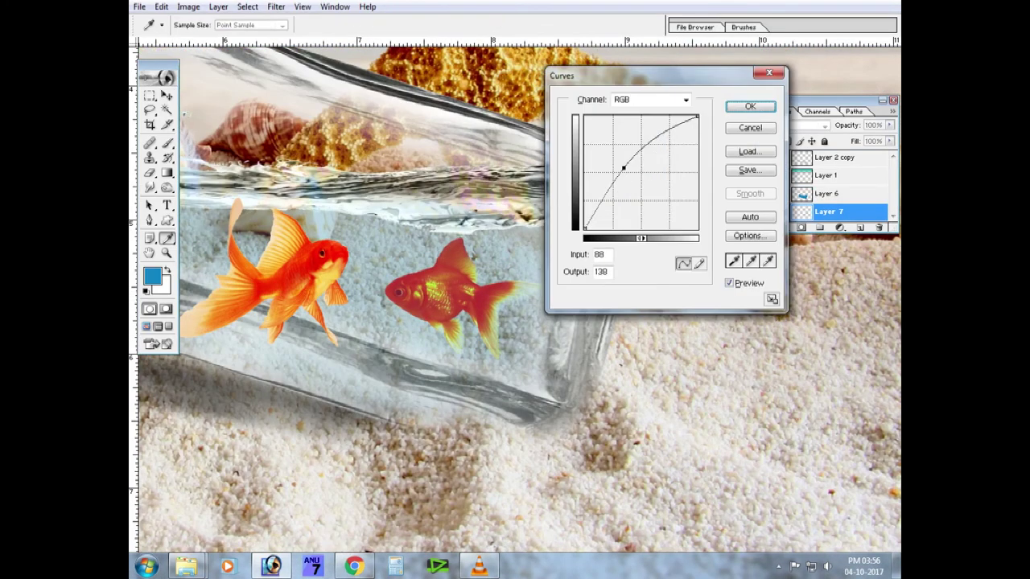
key(Escape)
Shrink and tilt the orange fish on Layer 5 and move it right.
right_click(444, 286)
click(462, 308)
scroll(515, 305, left, 3)
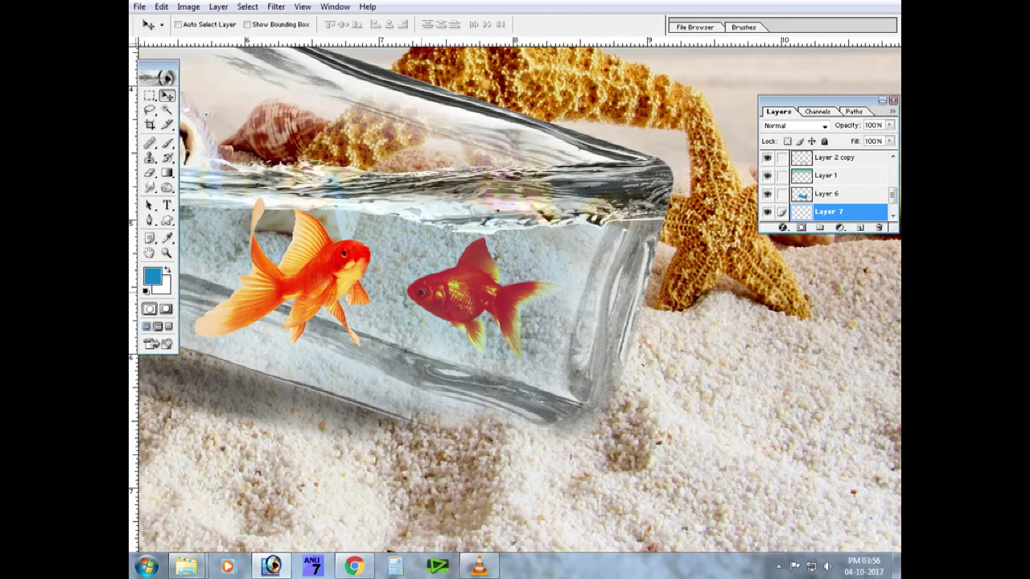
right_click(394, 263)
click(422, 271)
key(ctrl+t)
drag(436, 344, 420, 315)
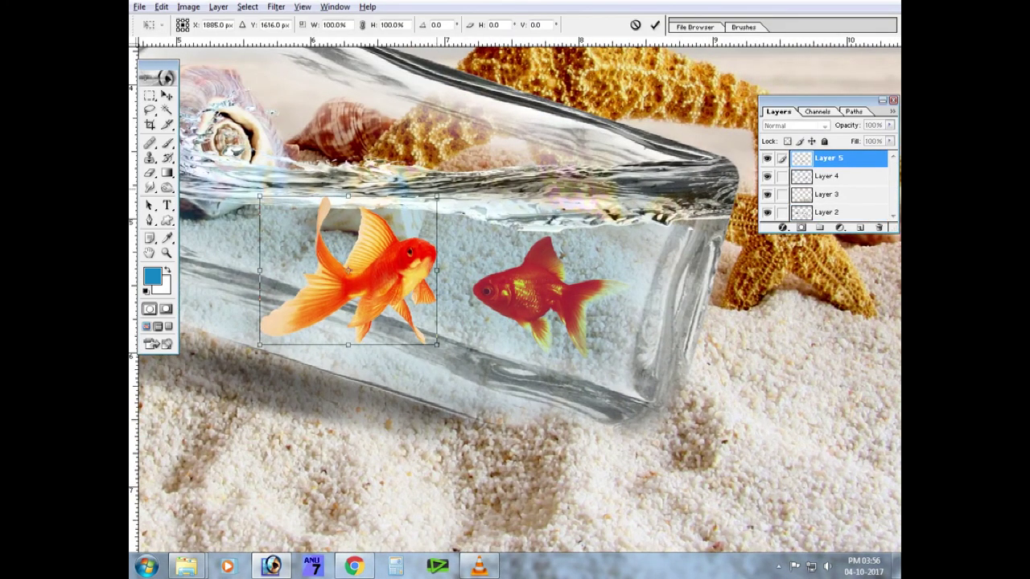
key(Return)
drag(378, 265, 423, 271)
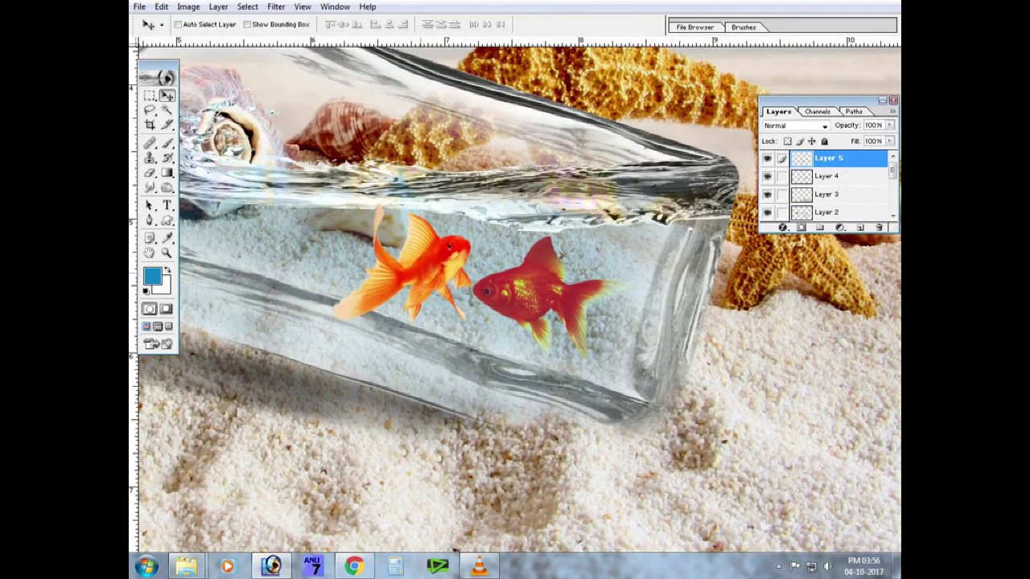
Move the red fish right and down, raise it above Layer 6, and blend it with Vivid Light.
ctrl+click(547, 289)
drag(547, 289, 569, 299)
key(ctrl+bracketright)
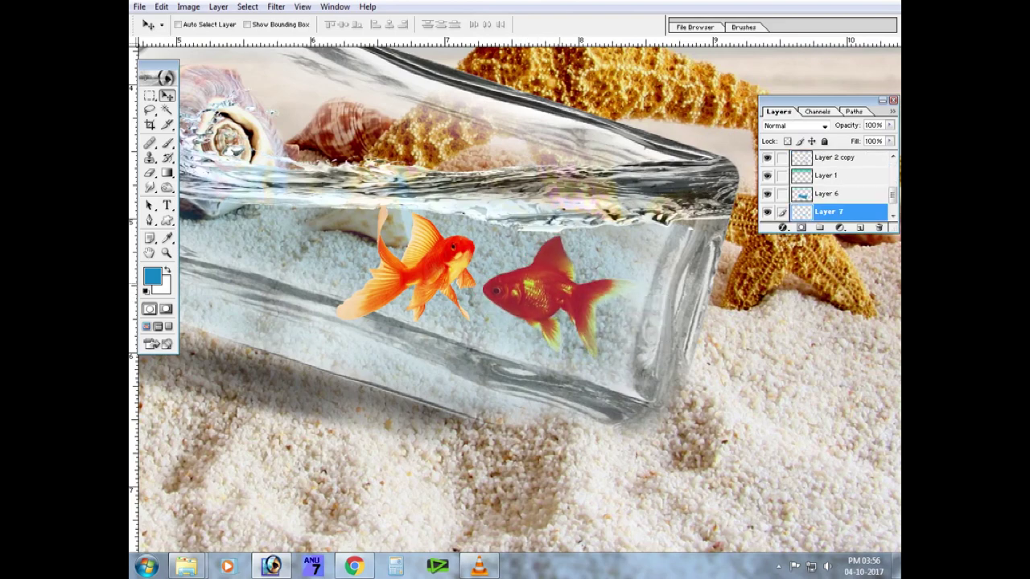
click(793, 125)
key(Down)
key(Down)
key(Down)
key(Down)
key(Down)
key(Down)
key(Down)
key(Down)
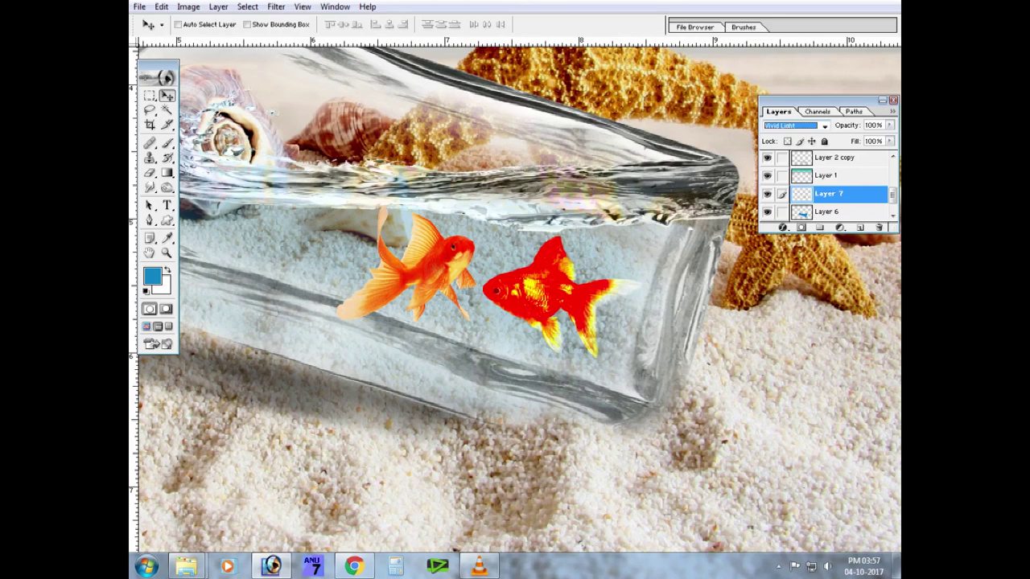
key(Down)
key(Down)
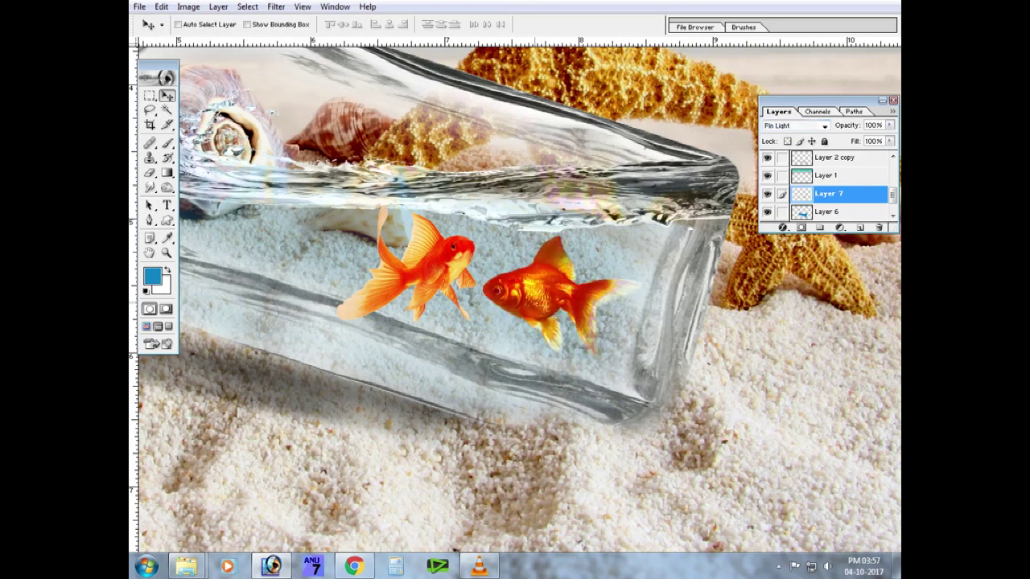
Cycle the left goldfish's Layer 5 blend mode from Pin Light to Multiply, viewing the whole scene.
right_click(440, 251)
click(458, 274)
click(823, 126)
key(Return)
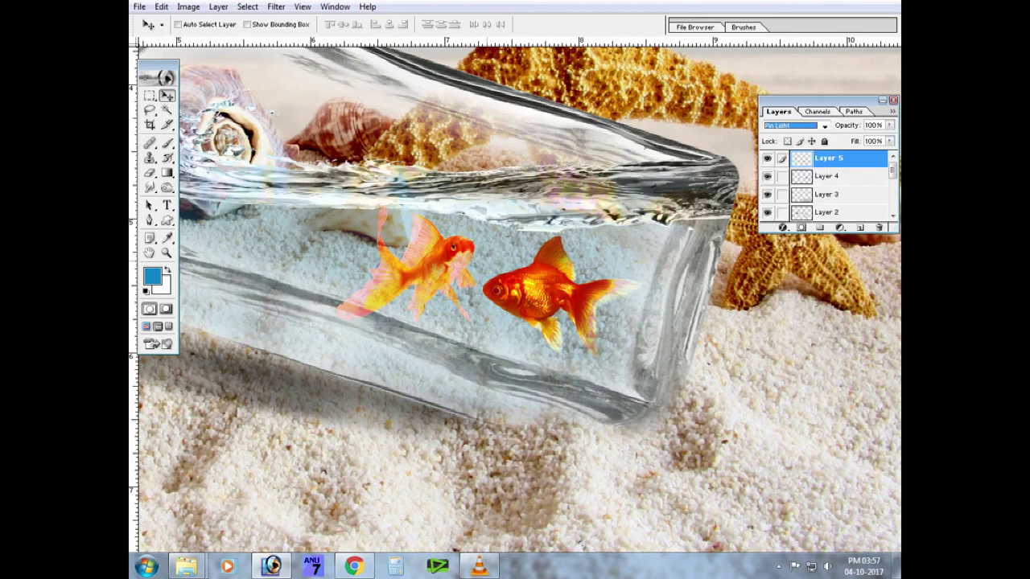
key(Up)
key(Up)
key(Up)
key(Up)
key(Up)
key(Up)
key(Up)
key(Up)
key(Up)
key(Up)
key(Up)
key(Up)
key(Up)
right_click(448, 254)
key(Escape)
key(ctrl+0)
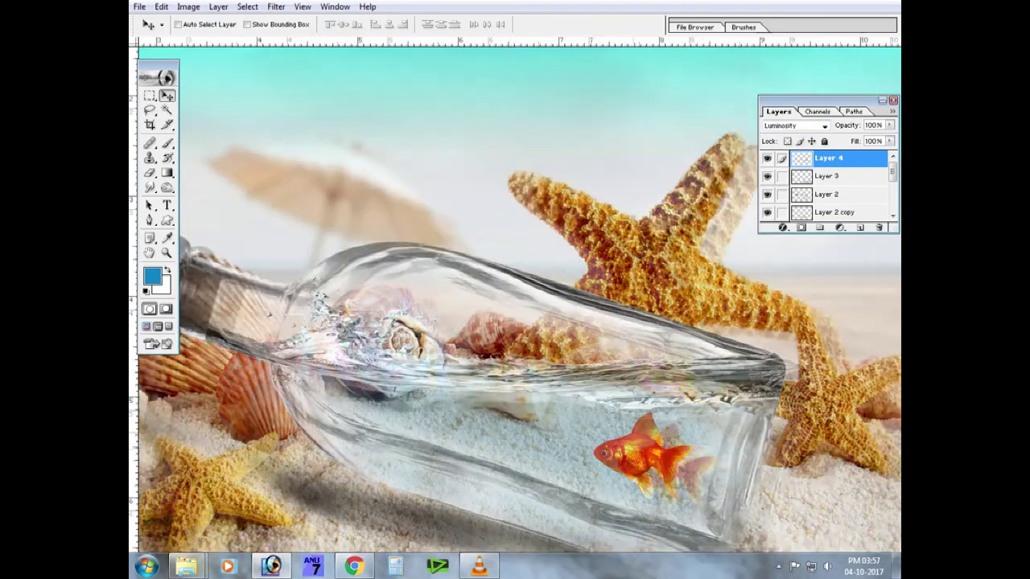
Select the goldfish's Layer 7 and try resizing it, cancelling the transform.
right_click(523, 401)
click(559, 410)
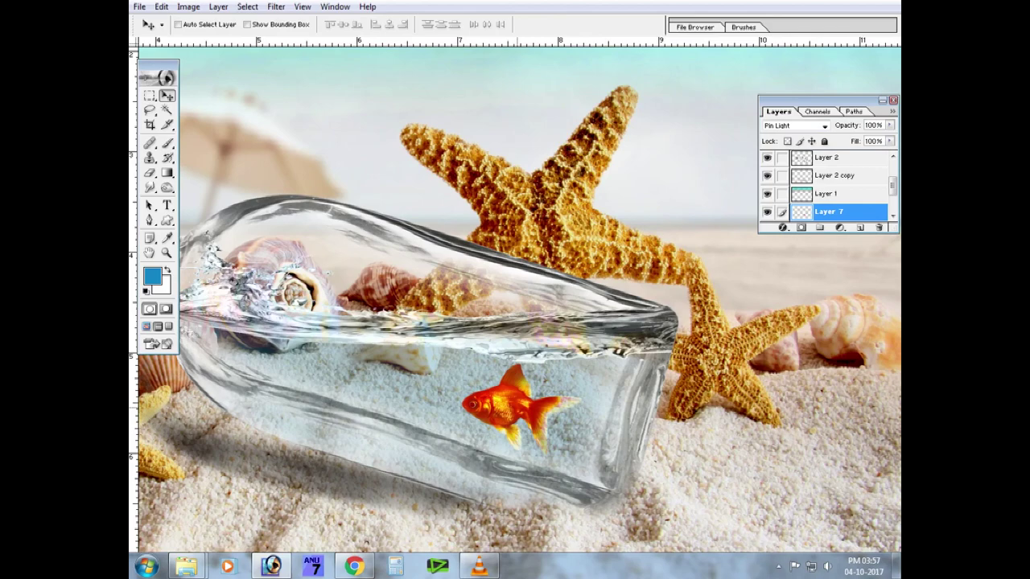
key(ctrl+t)
key(Escape)
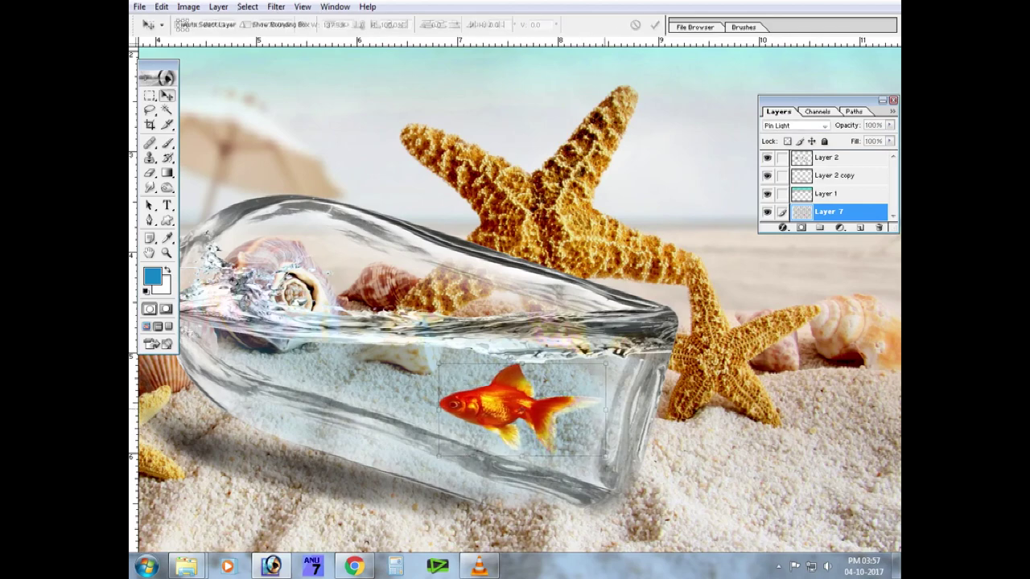
key(ctrl+t)
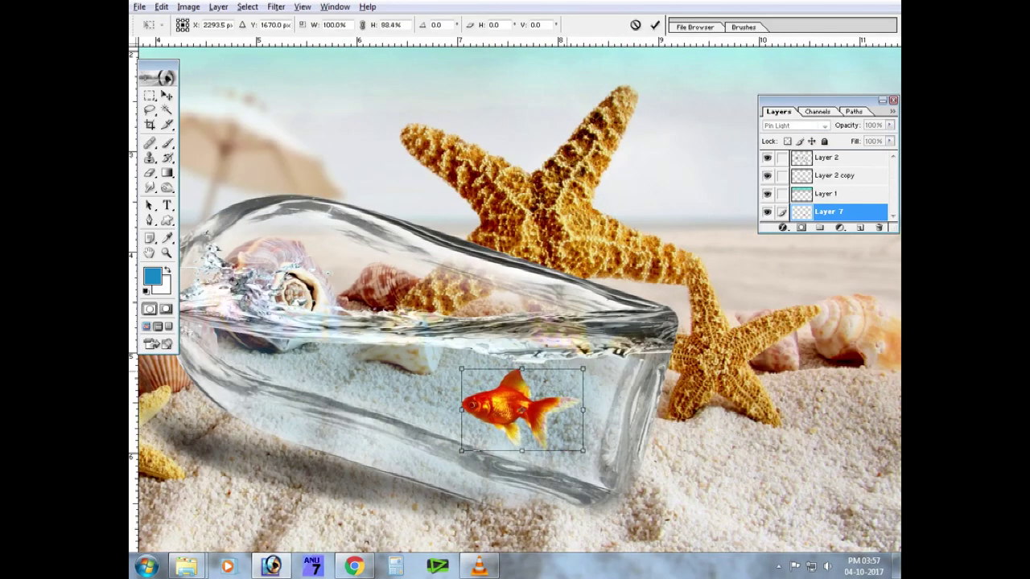
key(Escape)
key(ctrl+minus)
Open the aquarium plant, img-thing (1) coral, sandstone rocks and sea shell images together.
key(ctrl+o)
click(639, 237)
click(429, 237)
scroll(429, 237, down, 2)
ctrl+click(639, 215)
scroll(640, 241, down, 2)
ctrl+click(640, 245)
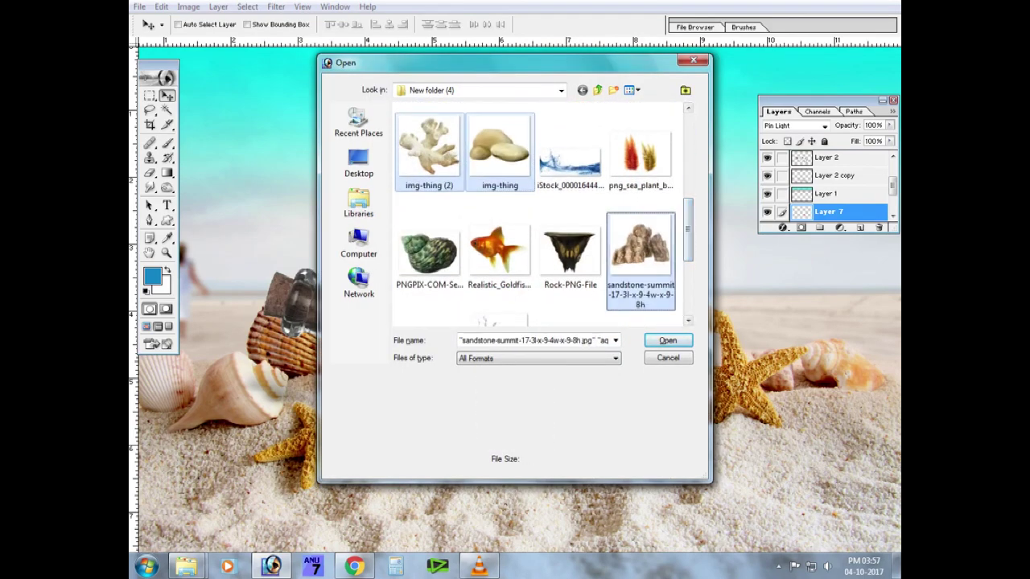
ctrl+click(429, 254)
scroll(428, 253, down, 1)
scroll(429, 253, down, 1)
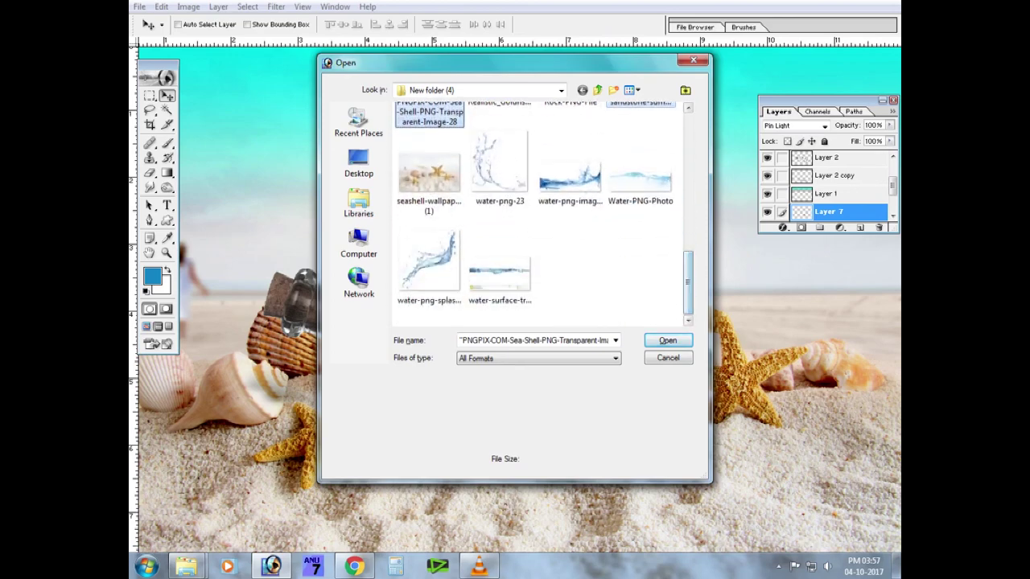
key(Return)
Cut the sandstone rocks from their background onto a new layer with Magic Wand and an inverted selection.
key(w)
click(322, 201)
key(ctrl+shift+i)
key(ctrl+j)
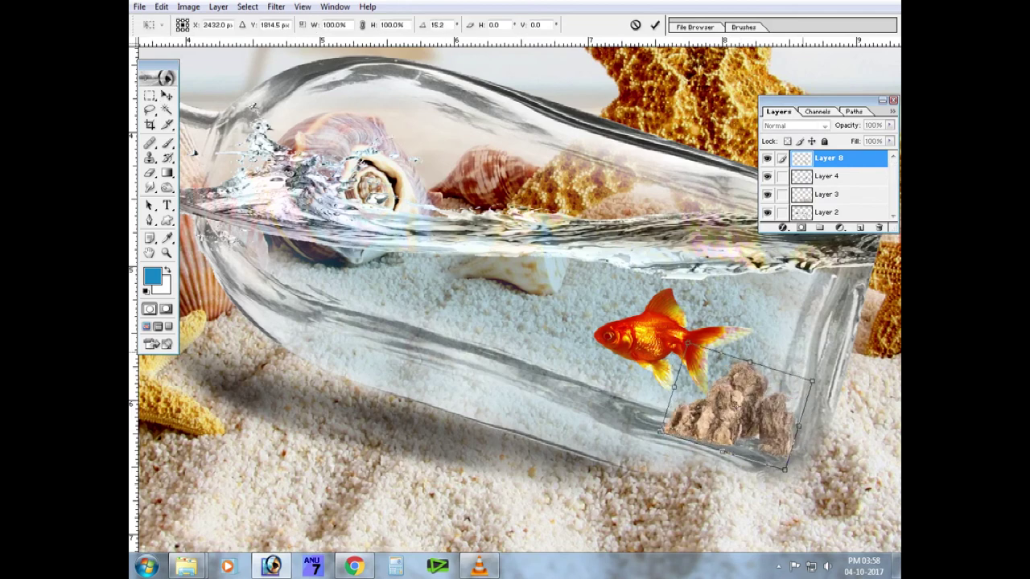
Commit the rocks' scale and tilt and drag the rocks layer lower in the Layers stack.
key(Return)
mouse_move(829, 158)
mouse_down()
mouse_move(829, 211)
mouse_move(829, 194)
mouse_up()
right_click(756, 339)
click(789, 345)
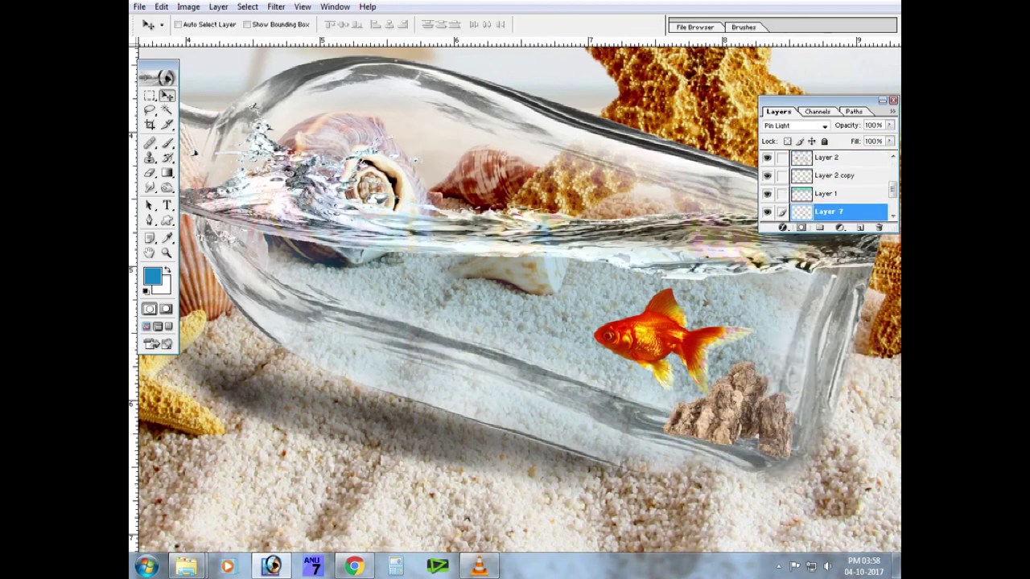
drag(828, 157, 813, 315)
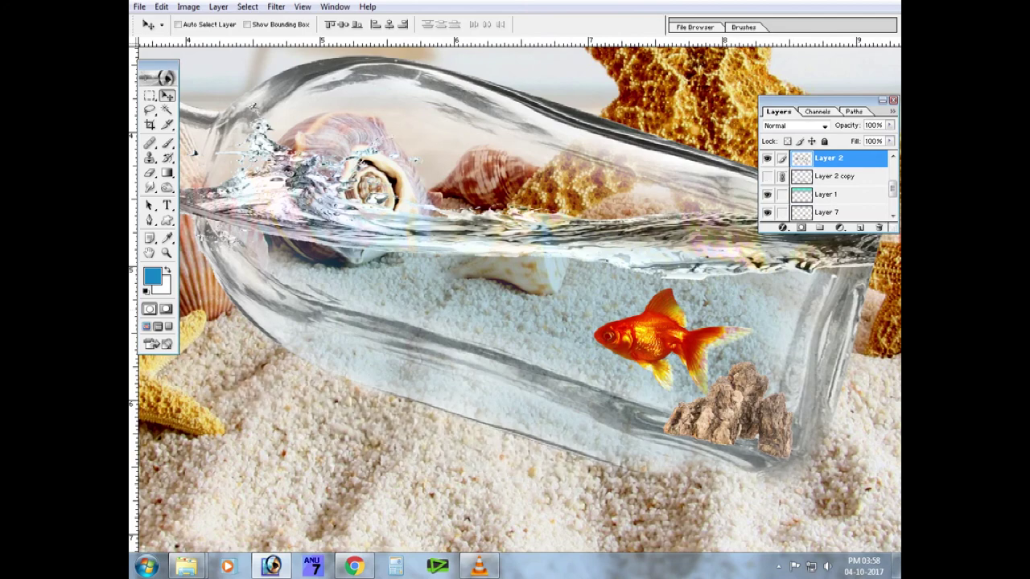
Step back through history to restore the blue water and the fish's orange colour.
key(alt+bracketleft)
key(alt+bracketleft)
key(alt+bracketleft)
key(ctrl+z)
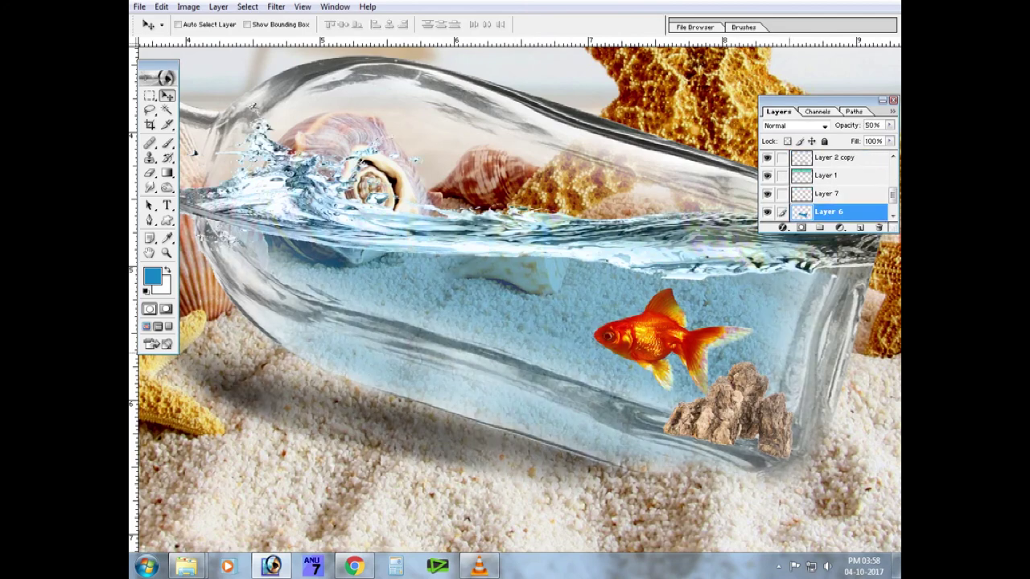
key(ctrl+alt+z)
key(ctrl+alt+z)
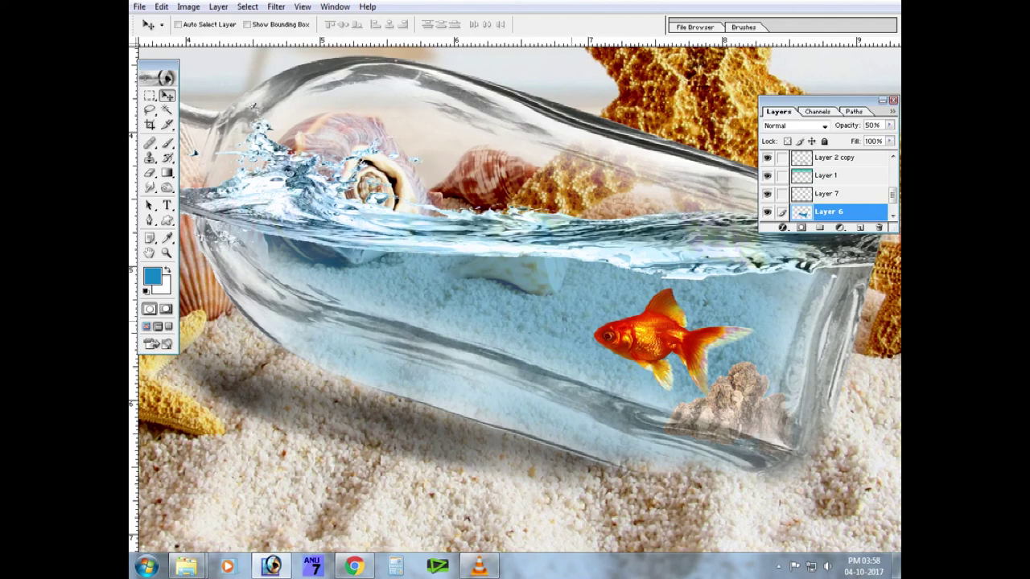
key(ctrl+alt+z)
key(ctrl+alt+z)
key(ctrl+alt+z)
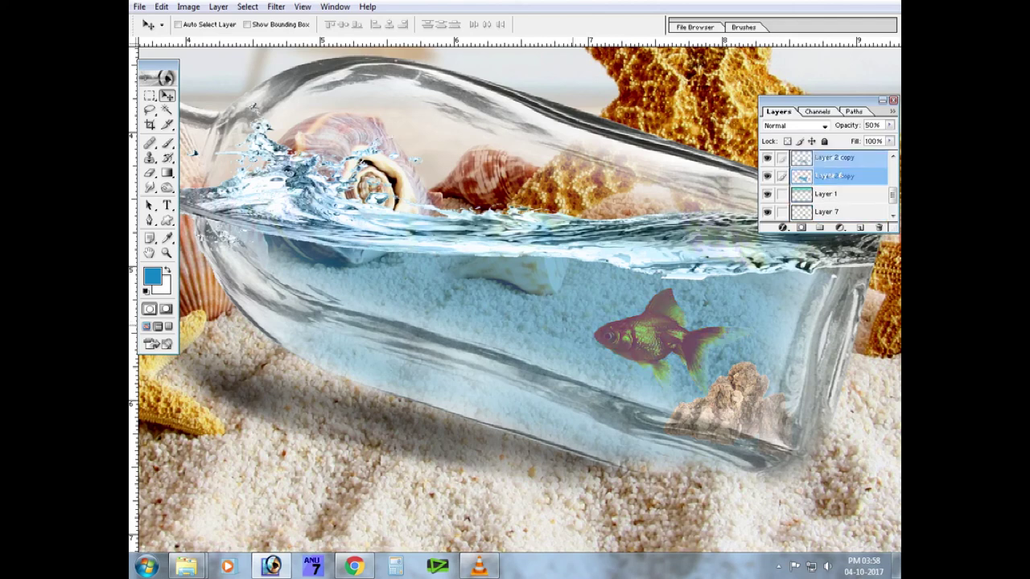
key(ctrl+alt+z)
key(ctrl+alt+z)
key(ctrl+alt+z)
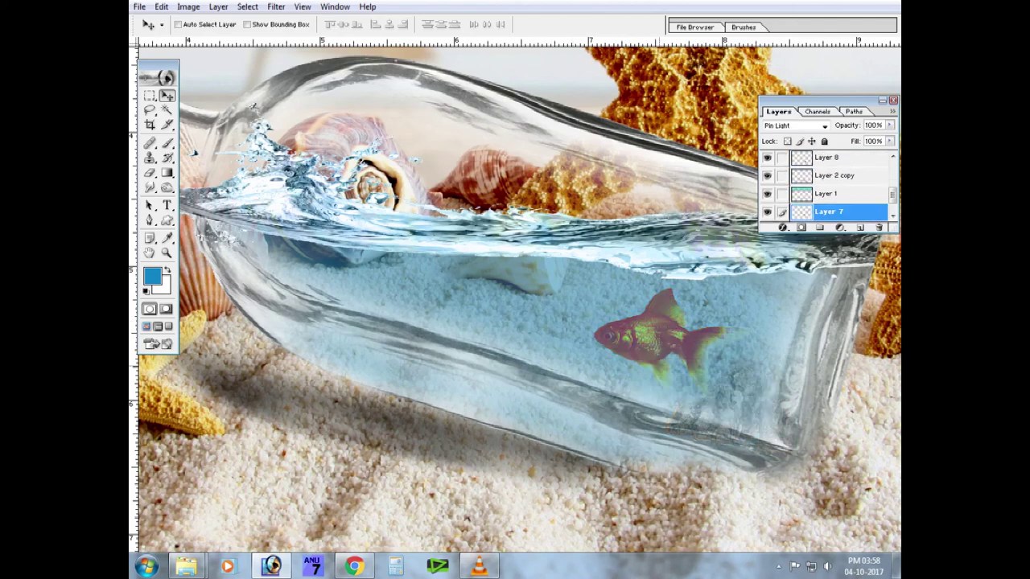
key(ctrl+alt+z)
key(ctrl+alt+z)
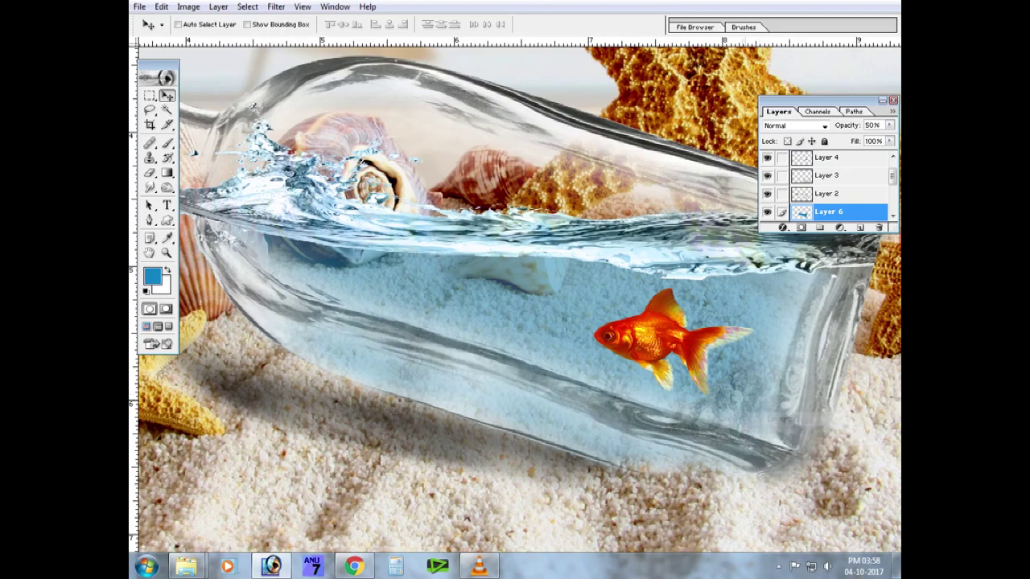
Move the rocks on Layer 8 next to the fish and send them behind the water layer.
right_click(749, 387)
click(784, 408)
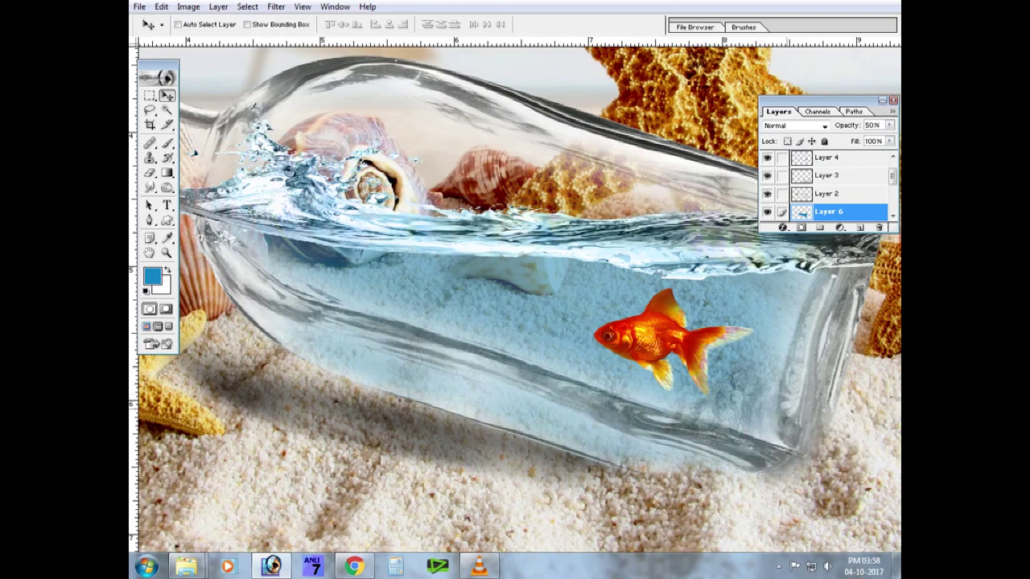
right_click(738, 384)
click(773, 405)
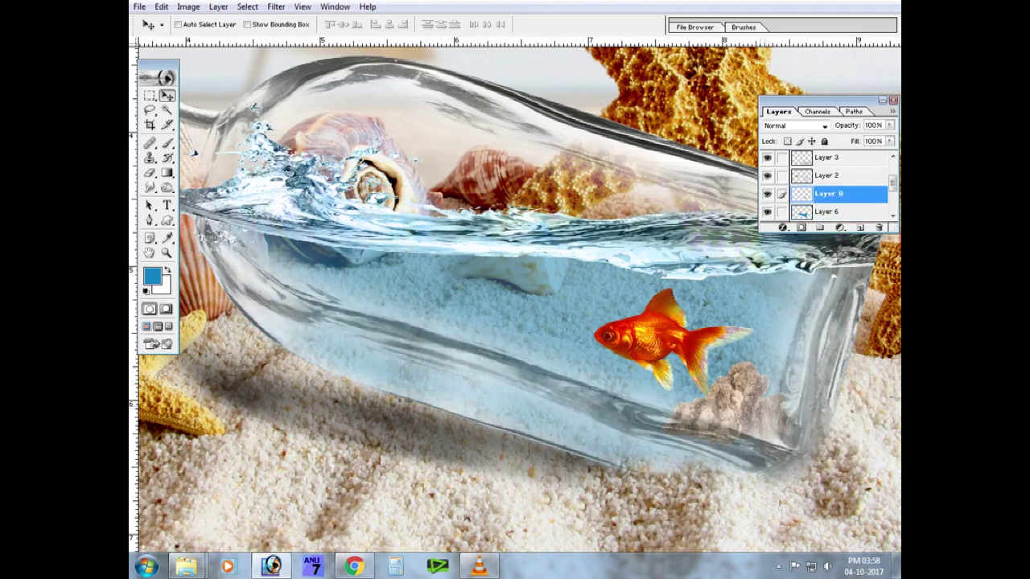
drag(748, 394, 724, 378)
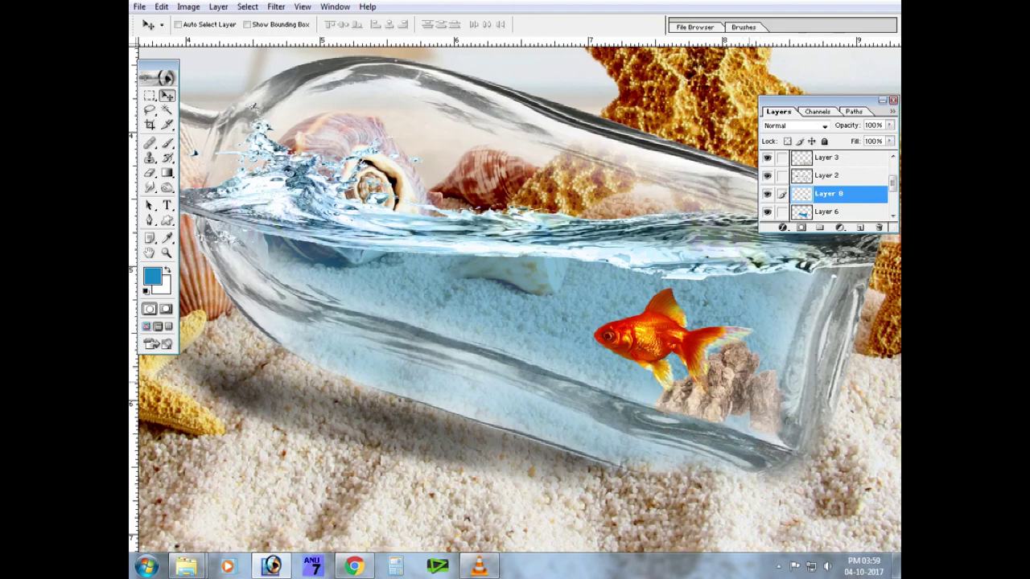
key(ctrl+bracketleft)
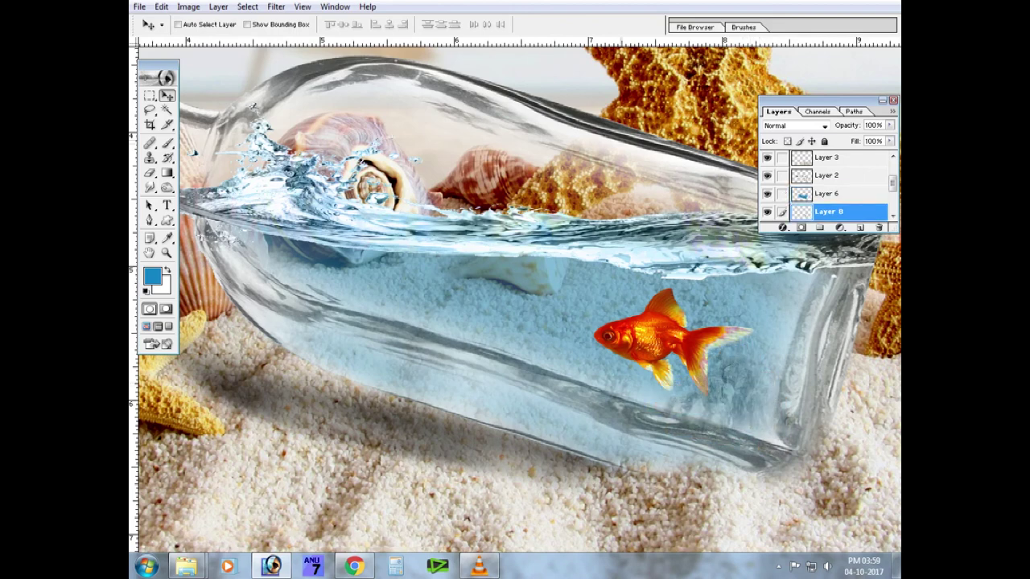
Reorder Layer 2 so it stays above the water layer.
right_click(620, 140)
click(643, 155)
key(ctrl+bracketleft)
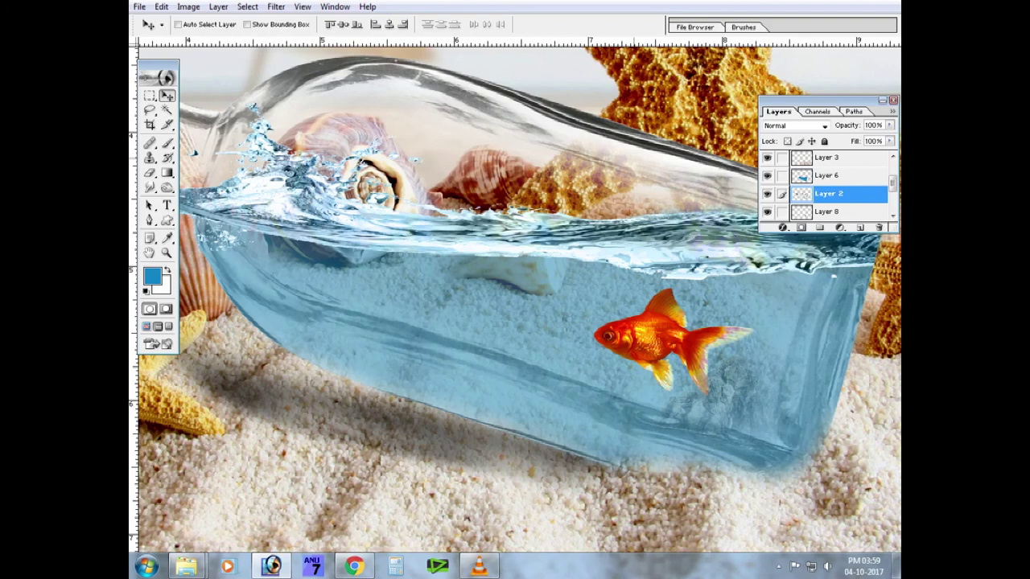
key(ctrl+bracketleft)
key(ctrl+bracketright)
key(ctrl+bracketright)
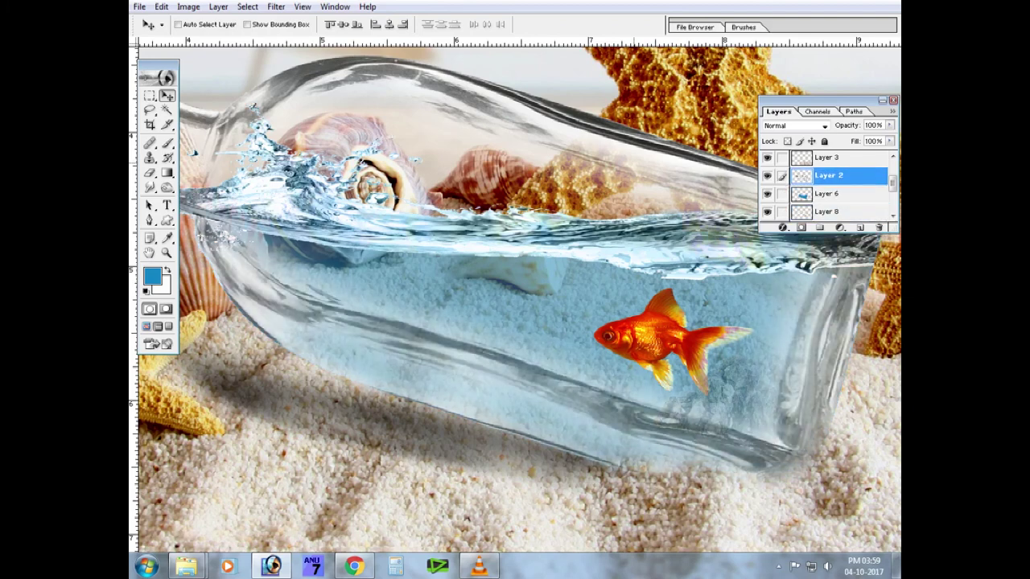
key(l)
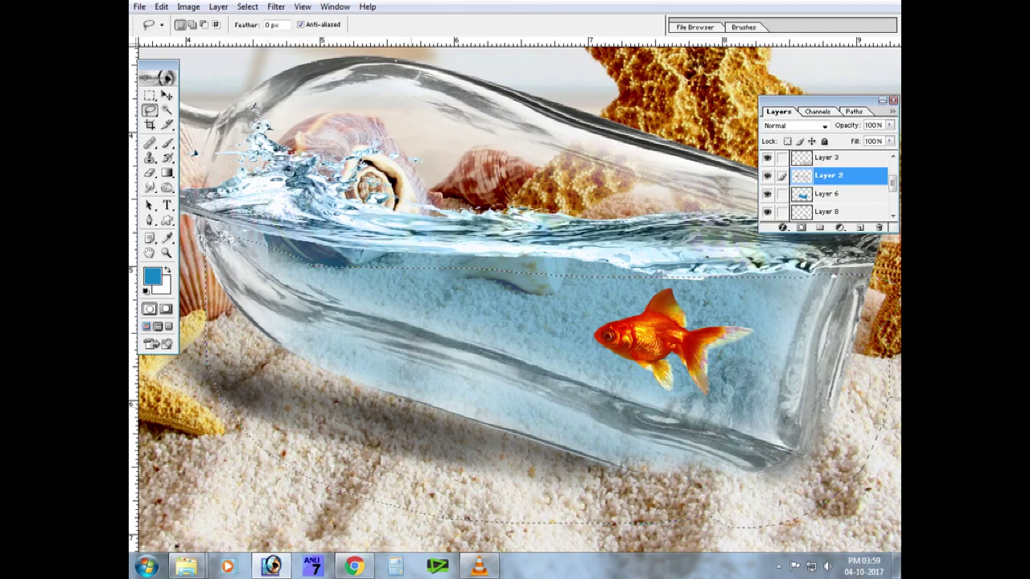
Copy the outlined bottle area to Layer 9 and restack it with Layer 3 and the rocks.
key(ctrl+j)
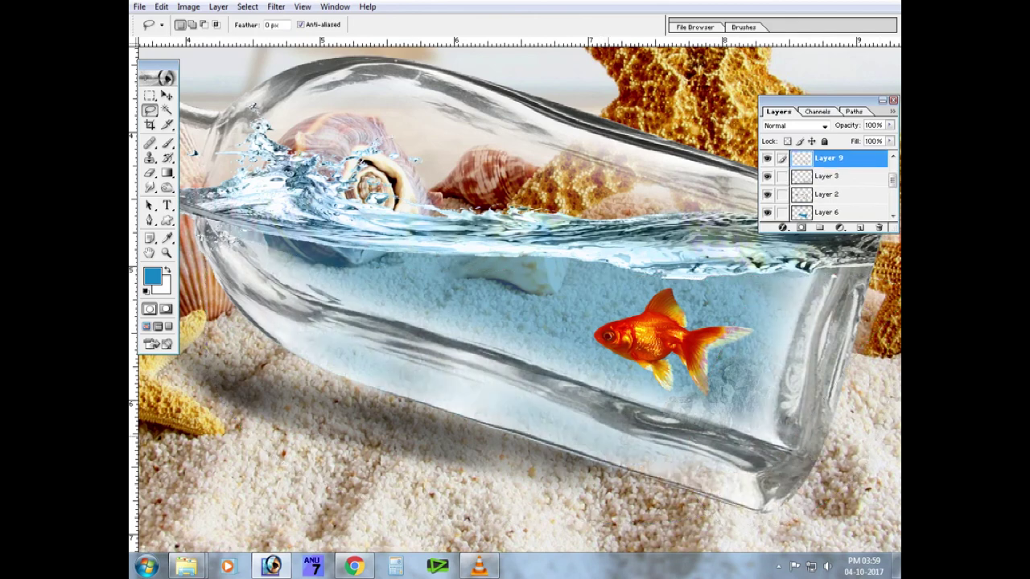
key(ctrl+bracketleft)
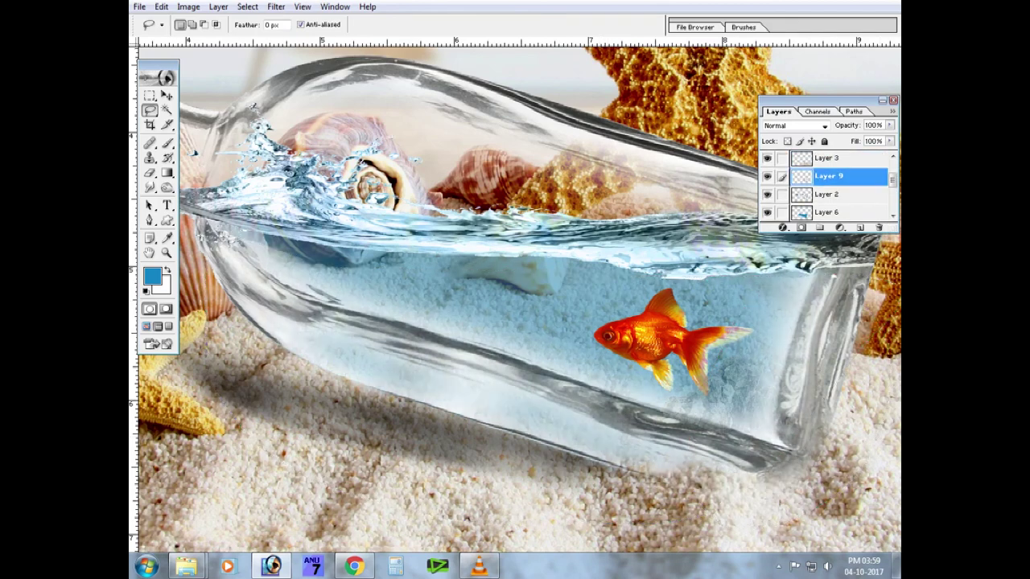
key(alt+bracketright)
key(ctrl+g)
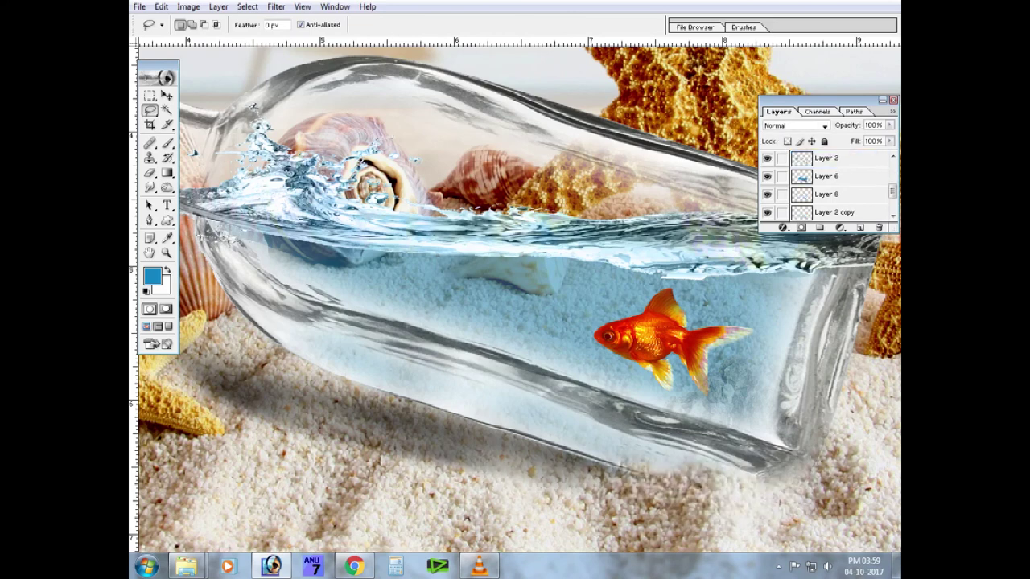
key(ctrl+bracketright)
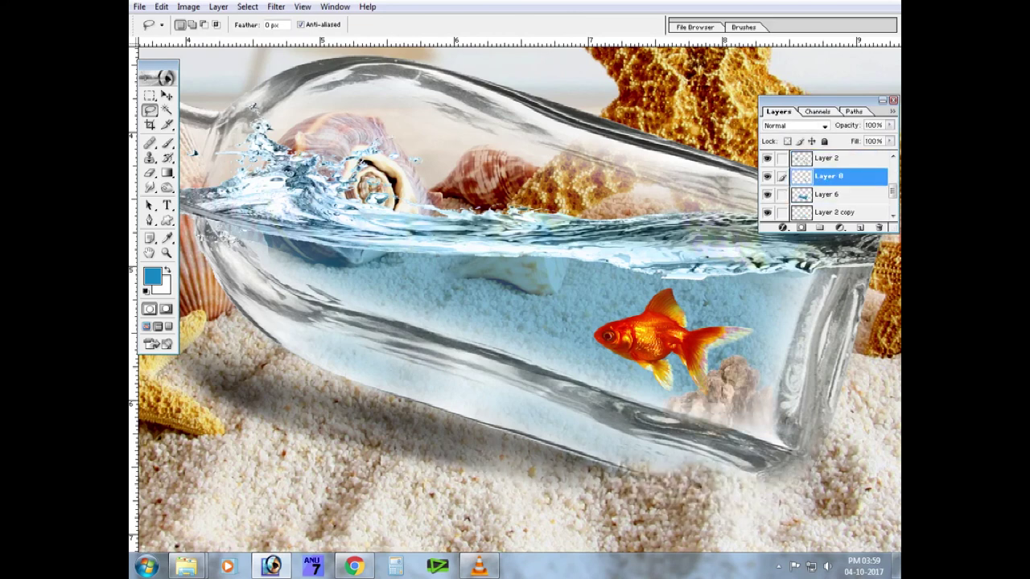
key(ctrl+bracketright)
Set Layer 9's blending mode to Multiply.
click(859, 227)
right_click(793, 306)
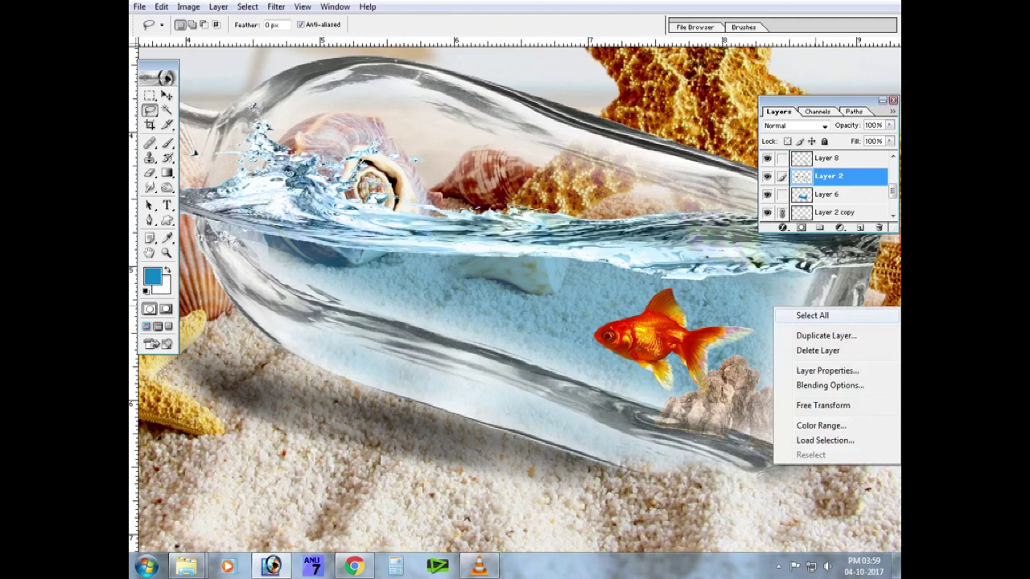
key(Escape)
click(823, 125)
click(792, 165)
key(ctrl+minus)
key(ctrl+plus)
key(ctrl+plus)
Recolour the rocks' layer with Image > Adjustments > Variations.
right_click(621, 316)
click(650, 327)
click(188, 7)
click(338, 282)
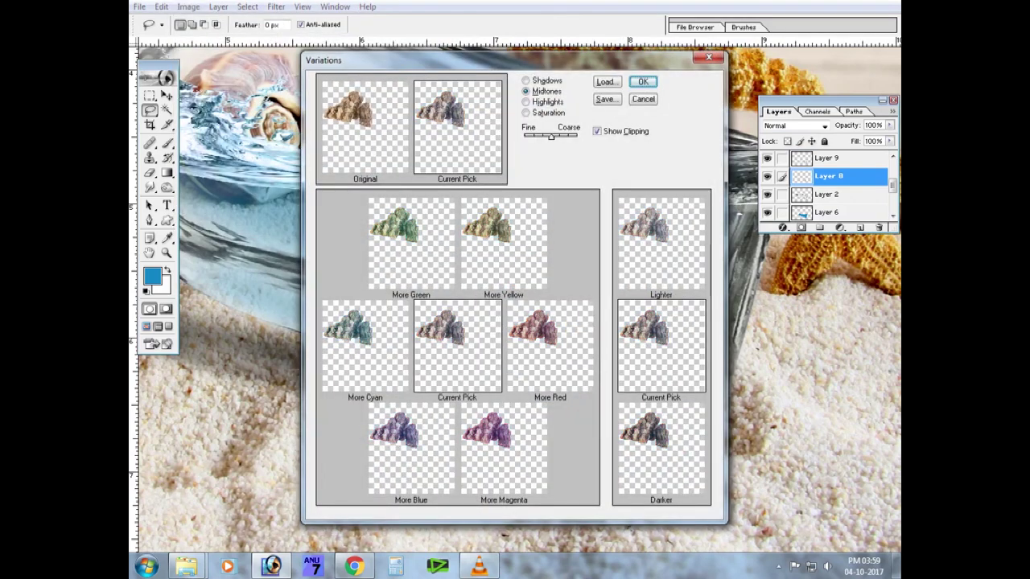
key(Return)
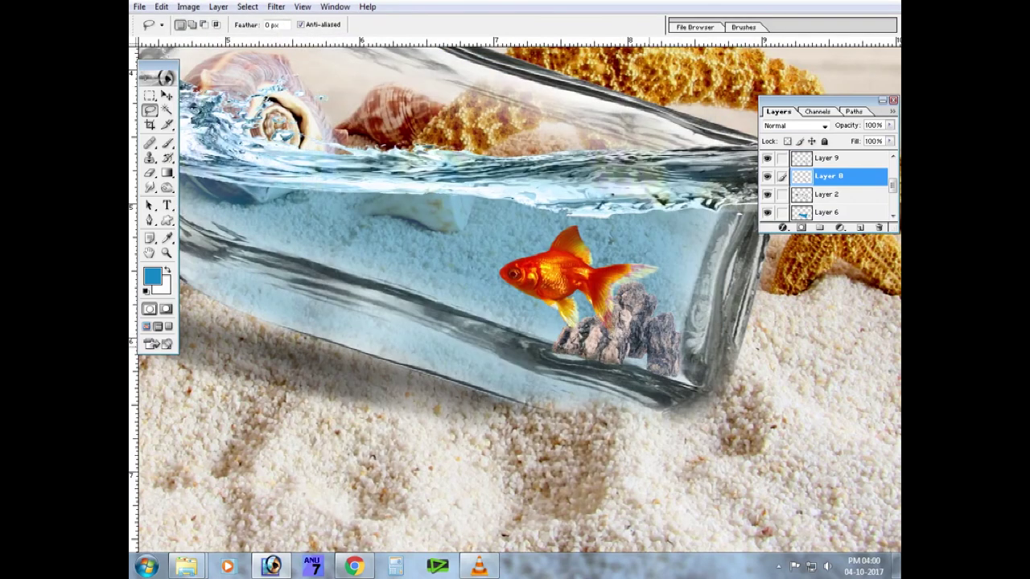
Erase the lower part of the rocks and reposition them near the fish.
key(v)
drag(615, 330, 613, 326)
key(e)
drag(563, 354, 636, 378)
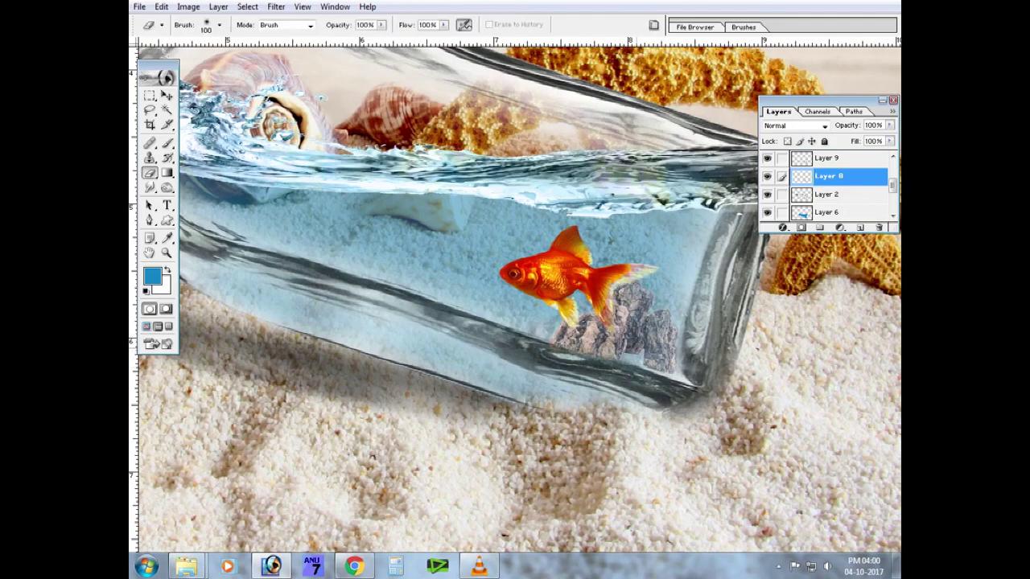
drag(615, 322, 378, 253)
Open the aquarium plant image and Magic Wand its white background.
key(ctrl+o)
click(428, 237)
click(667, 341)
key(w)
click(290, 169)
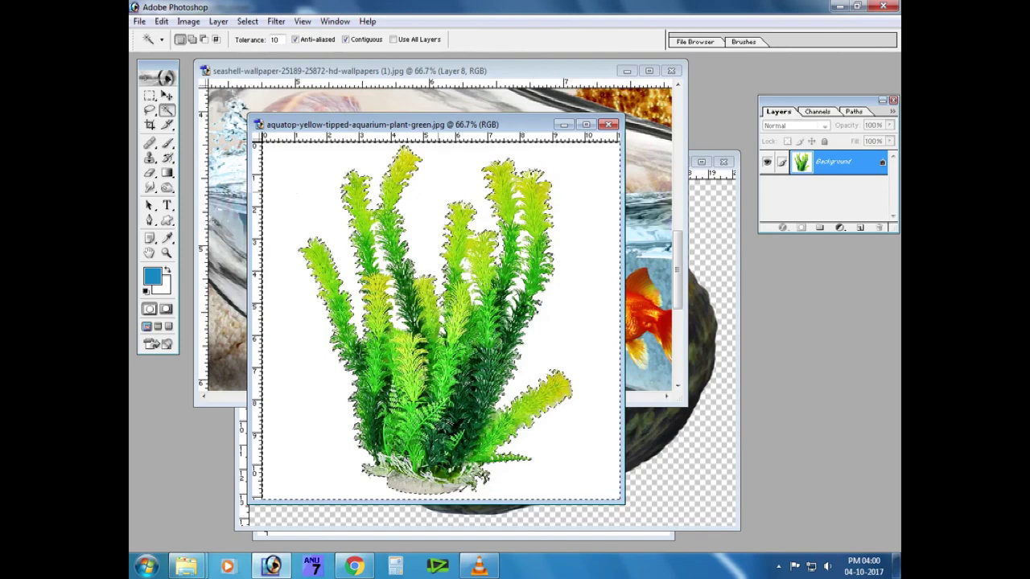
Isolate the plant by inverting the selection, tweak its colour with Variations, then open the seaweed image.
right_click(425, 190)
click(470, 296)
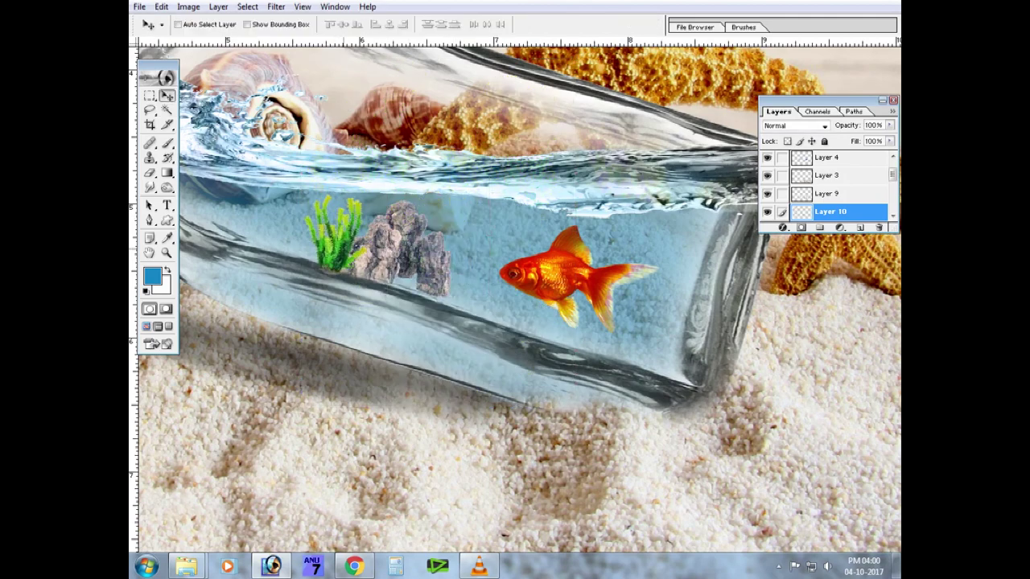
click(189, 7)
click(337, 265)
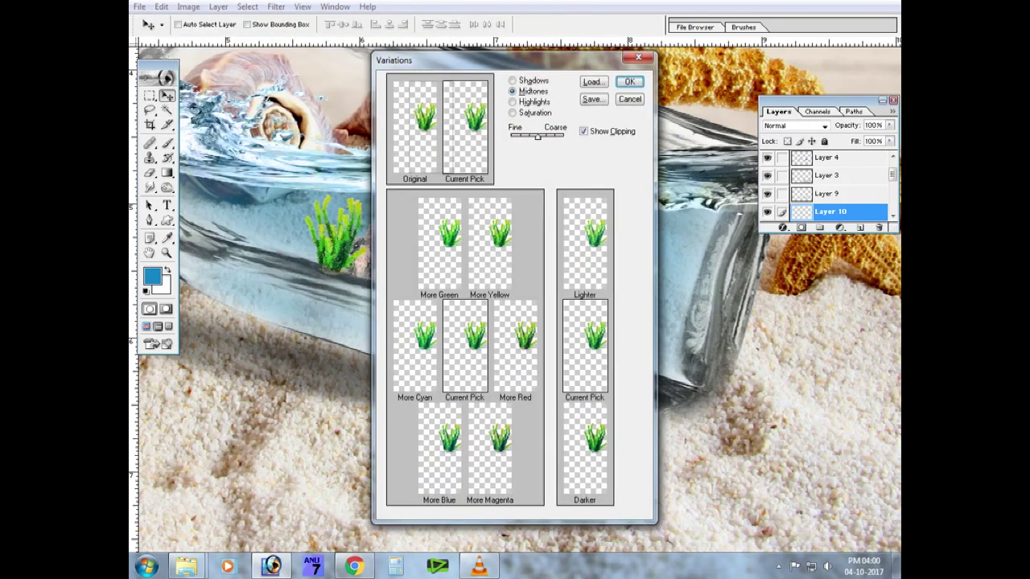
key(Return)
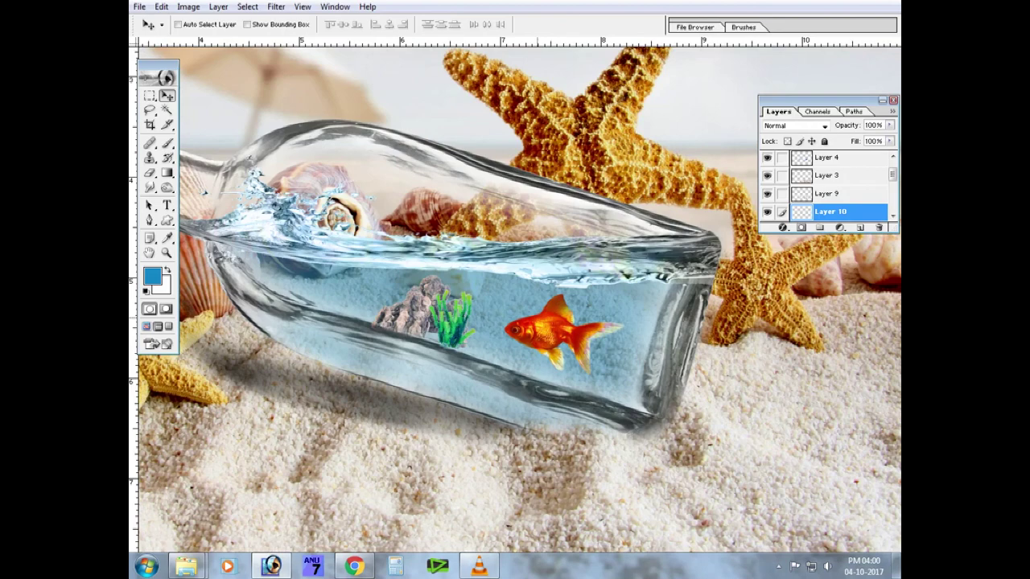
key(ctrl+o)
double_click(639, 237)
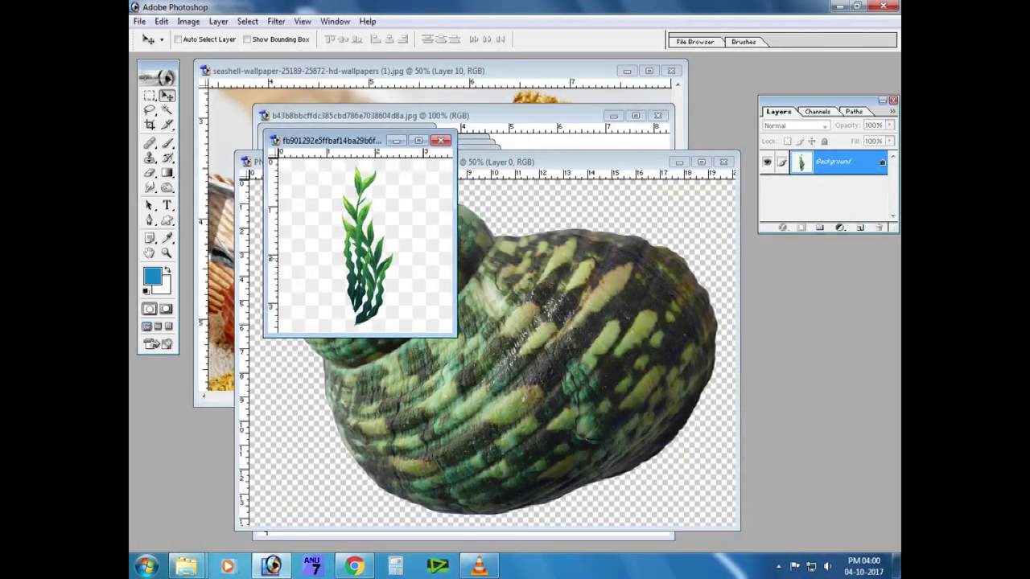
Cut the seaweed onto its own layer, move it to the bottle's right end and flip it horizontally.
key(w)
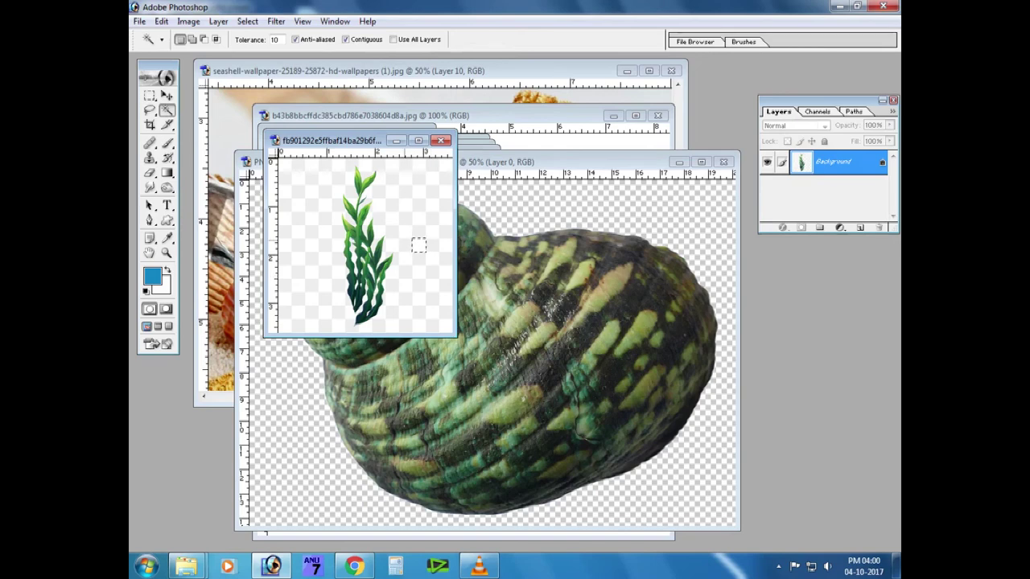
right_click(399, 239)
click(456, 421)
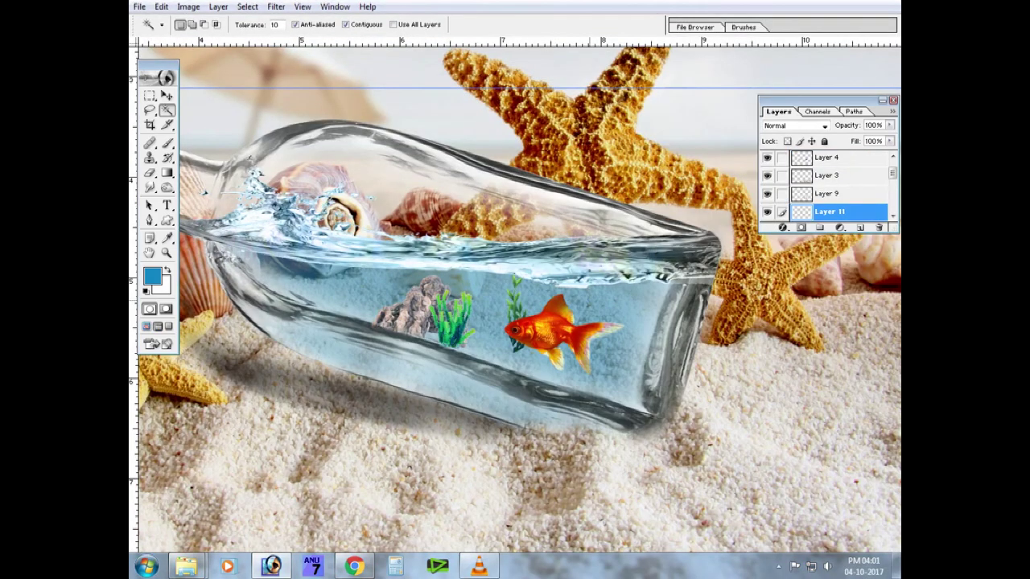
key(v)
drag(516, 310, 624, 370)
key(ctrl+t)
right_click(628, 354)
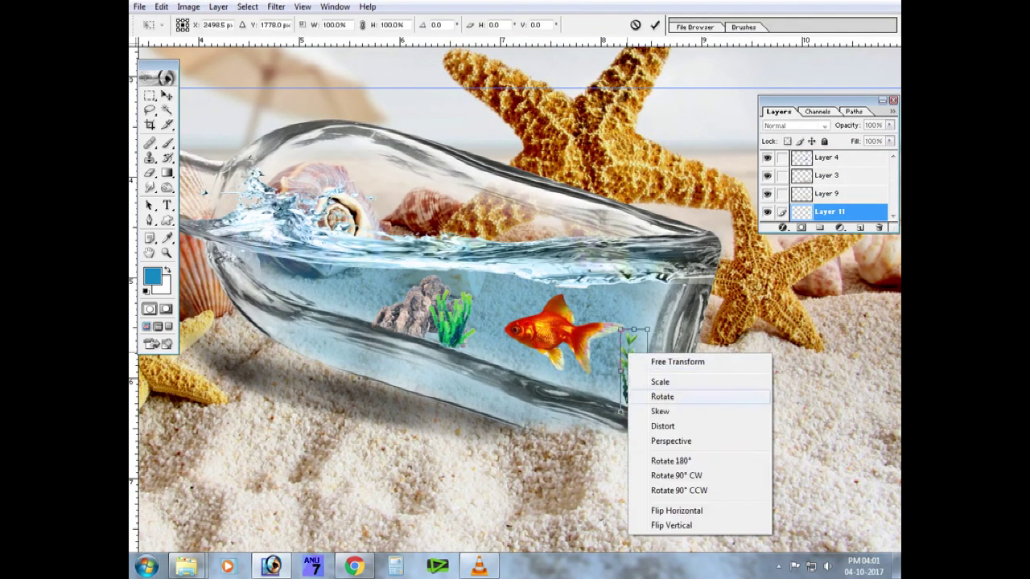
click(676, 510)
key(Return)
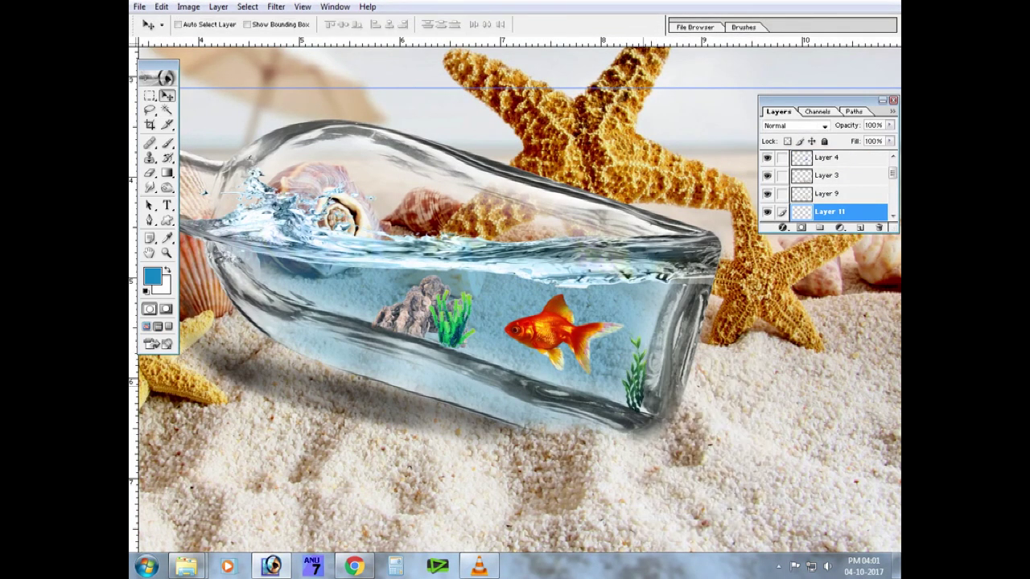
Open the bushy plant image and cut the plant from its white background onto its own layer.
key(ctrl+o)
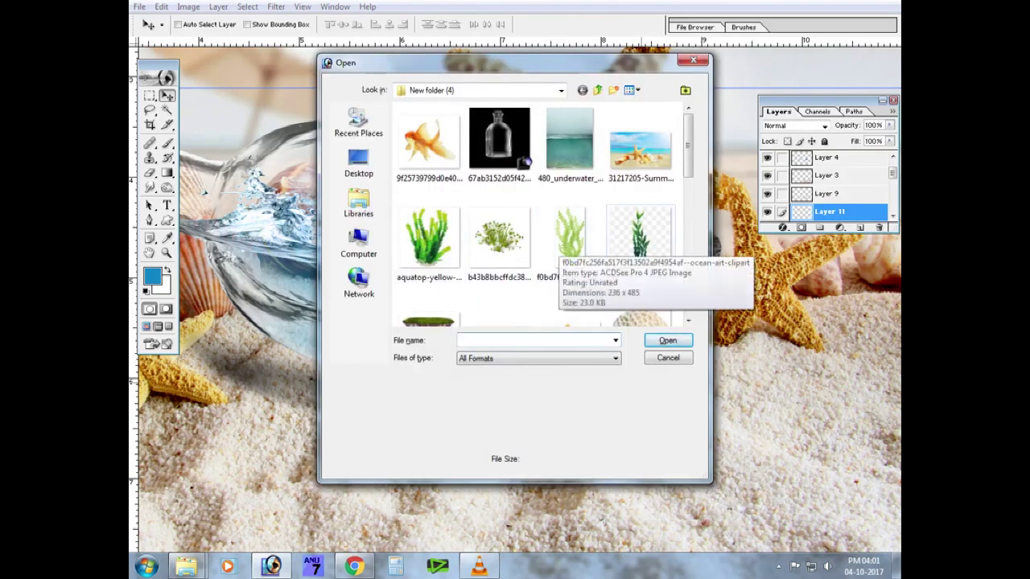
click(499, 237)
key(Return)
key(w)
click(523, 198)
right_click(523, 198)
click(572, 376)
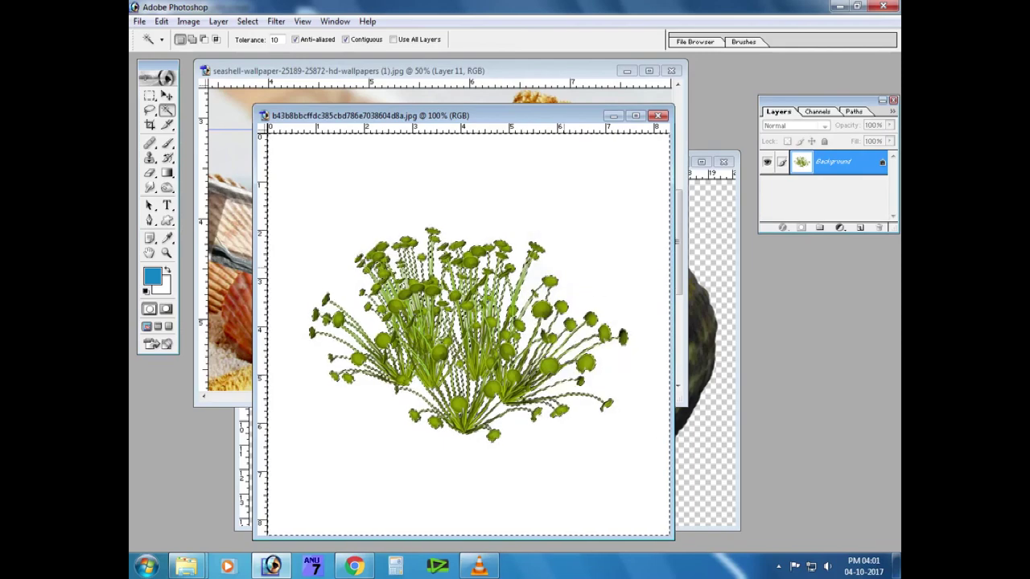
click(658, 115)
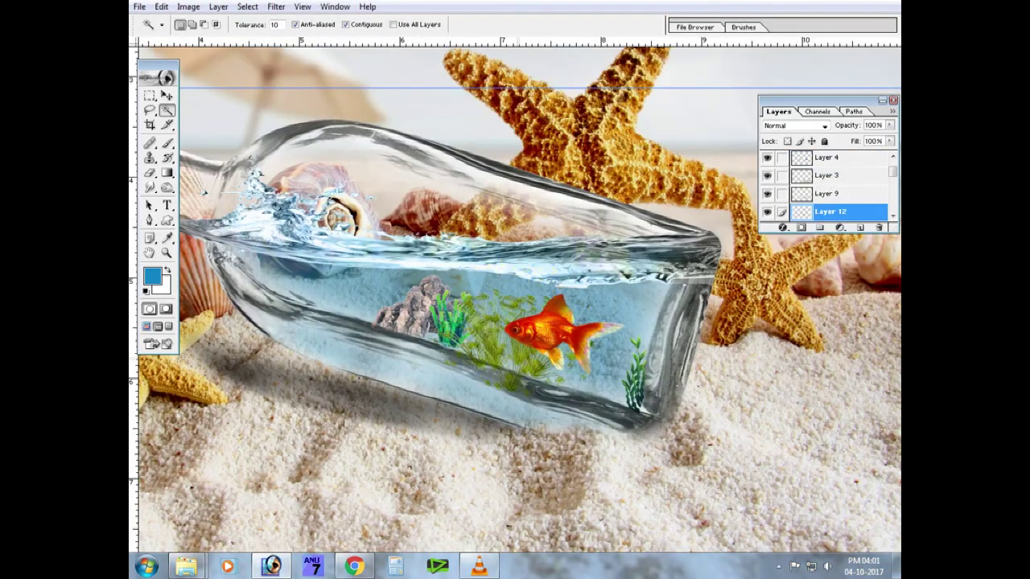
Place the plant in the bottle left of the rock and shrink it to about 66%.
drag(496, 337, 350, 325)
key(ctrl+t)
drag(418, 373, 378, 340)
key(Return)
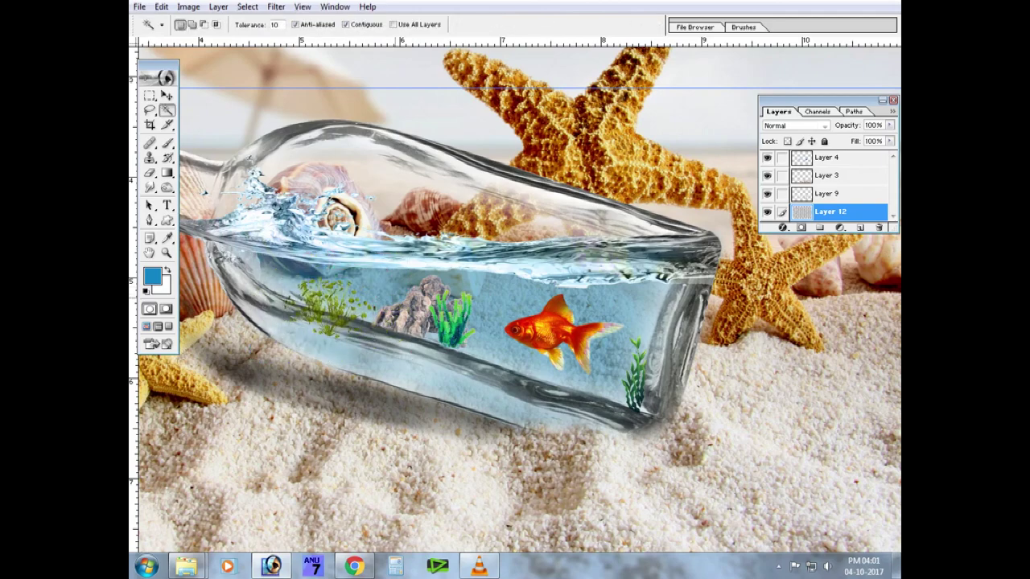
Tint the plant greener by applying Image > Adjustments > Variations twice.
key(alt+i)
key(a)
key(n)
key(Return)
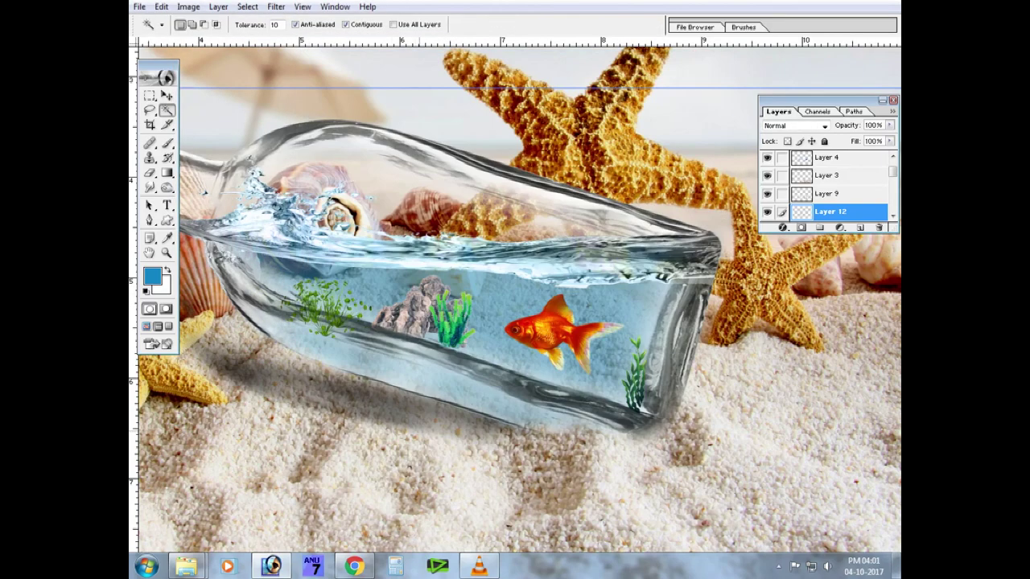
key(alt+i)
key(a)
key(n)
key(Return)
Copy the green seashell image and paste it into the bottle scene.
key(v)
key(f)
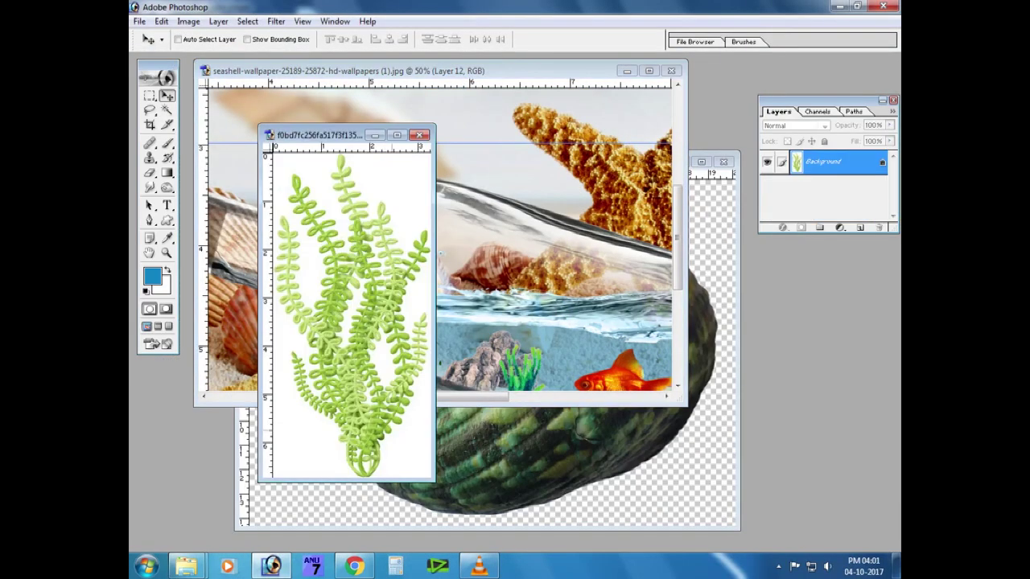
key(ctrl+Tab)
key(ctrl+w)
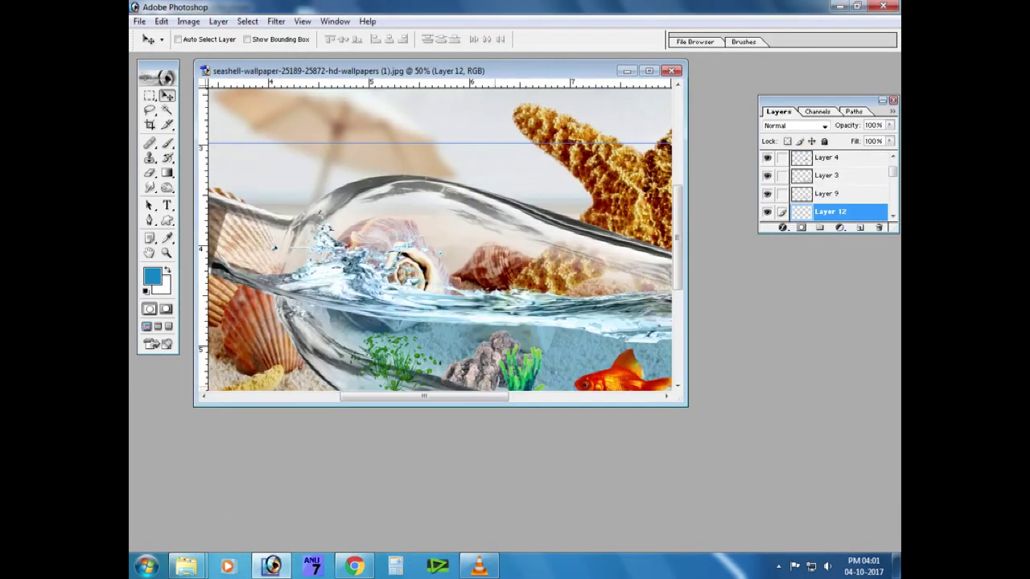
key(f)
key(ctrl+v)
Shrink and rotate the shell onto the bottle floor, and nudge the goldfish slightly left.
key(ctrl+t)
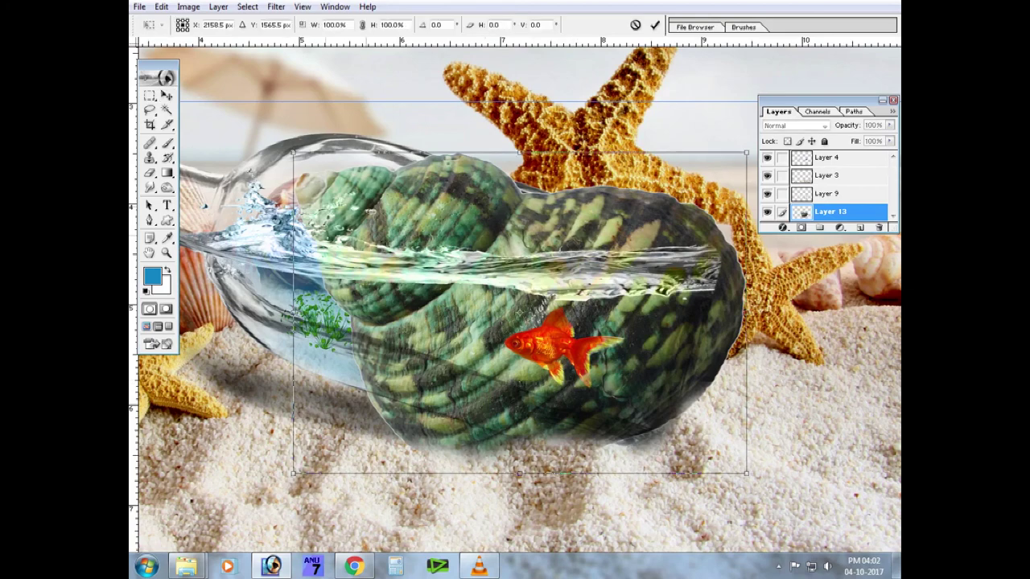
key(Escape)
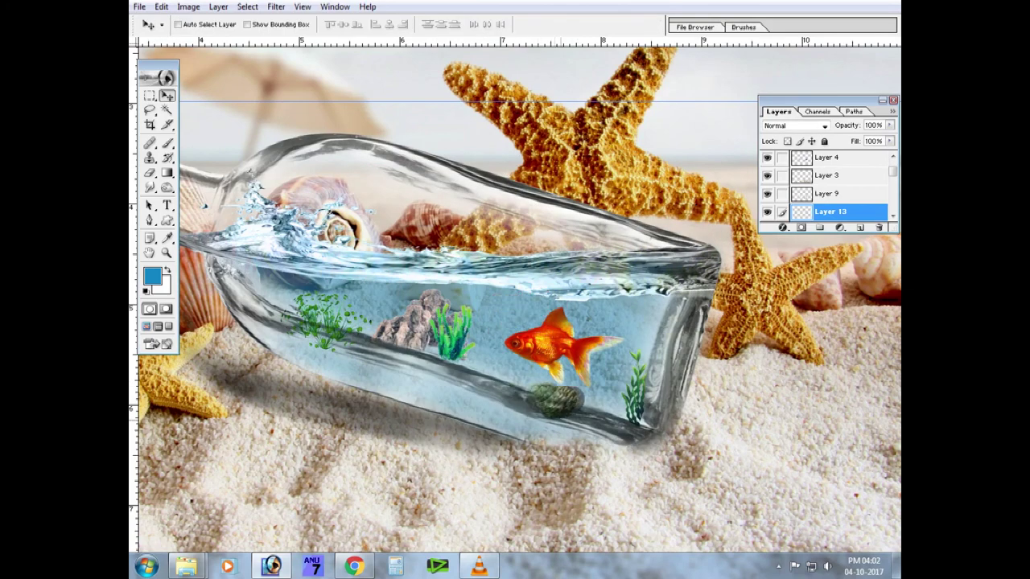
key(ctrl+t)
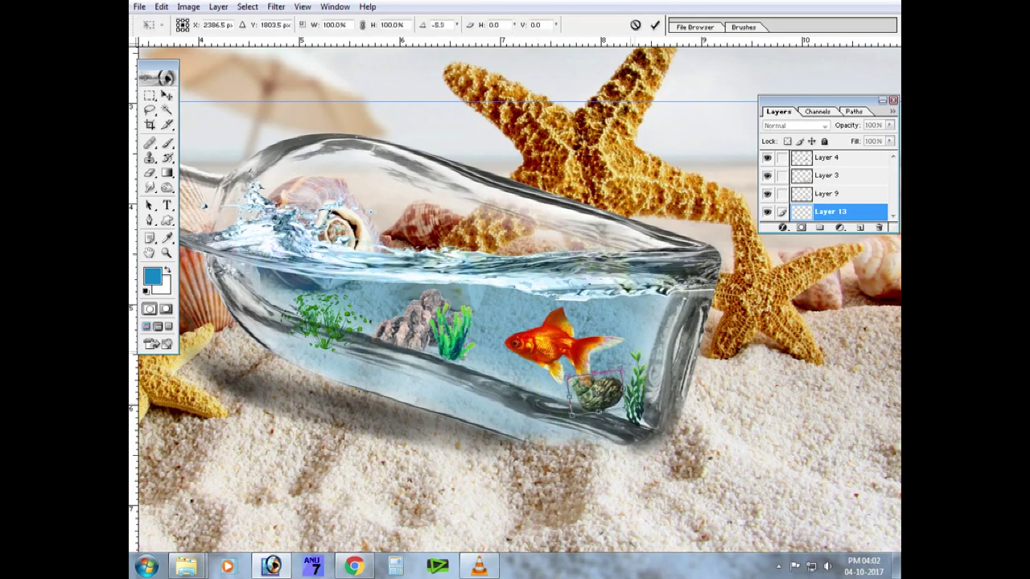
key(Return)
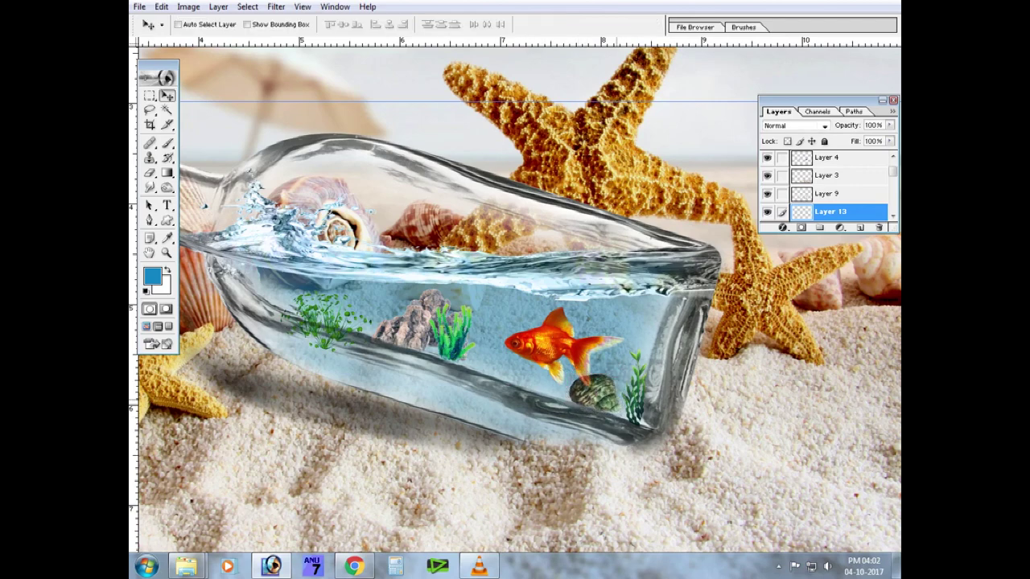
right_click(563, 341)
click(586, 354)
drag(563, 346, 537, 342)
Duplicate the tall plant's Layer 11 and place the copy beside the shell.
right_click(633, 395)
click(668, 402)
right_click(634, 392)
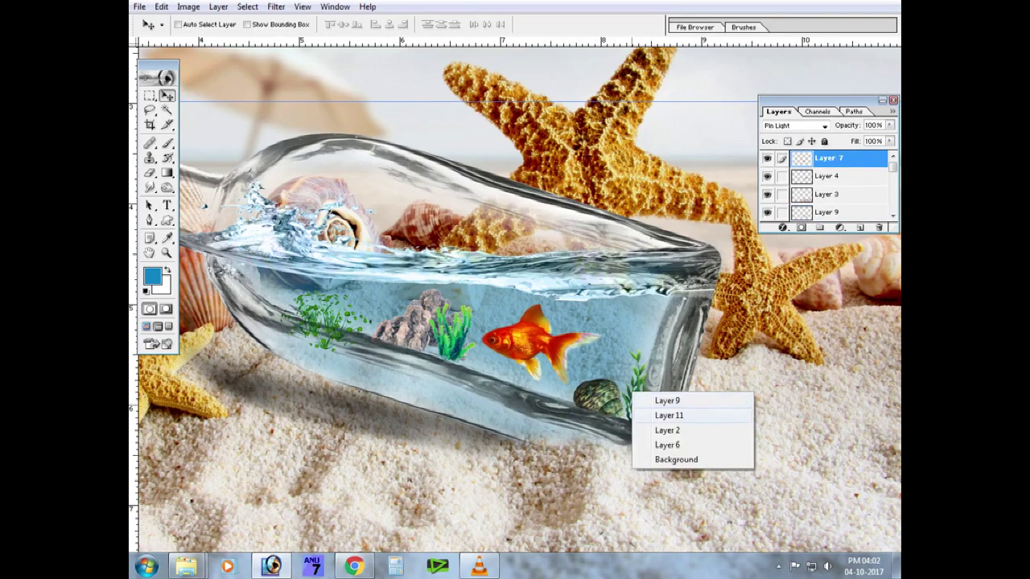
click(669, 417)
key(ctrl+t)
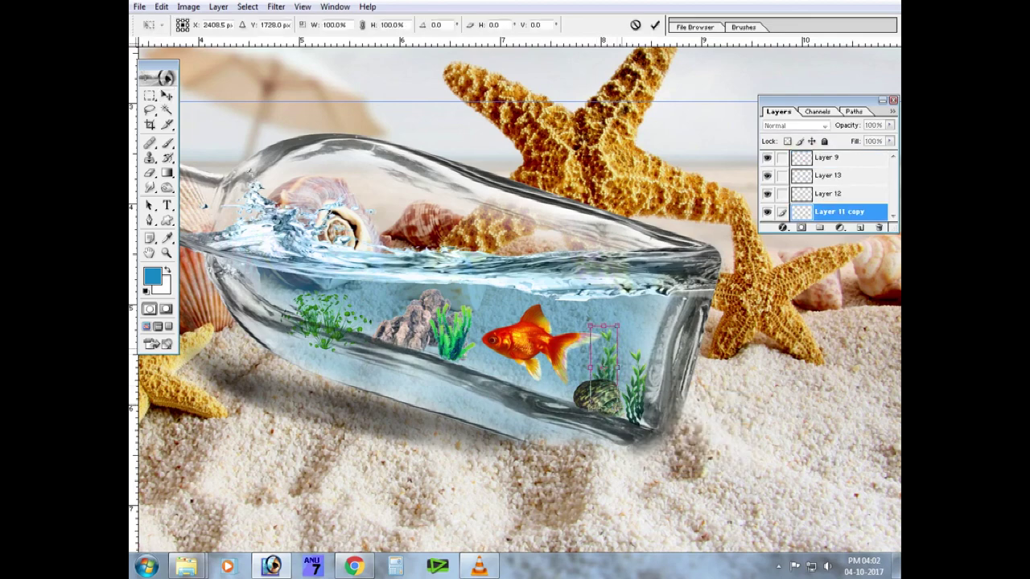
key(Return)
key(ctrl+0)
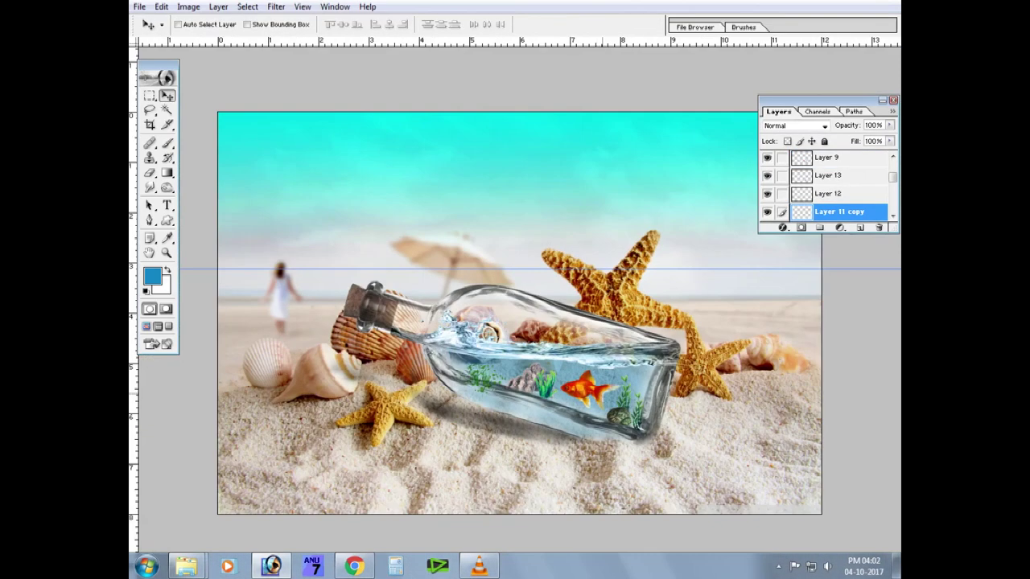
key(ctrl+plus)
key(ctrl+plus)
key(ctrl+plus)
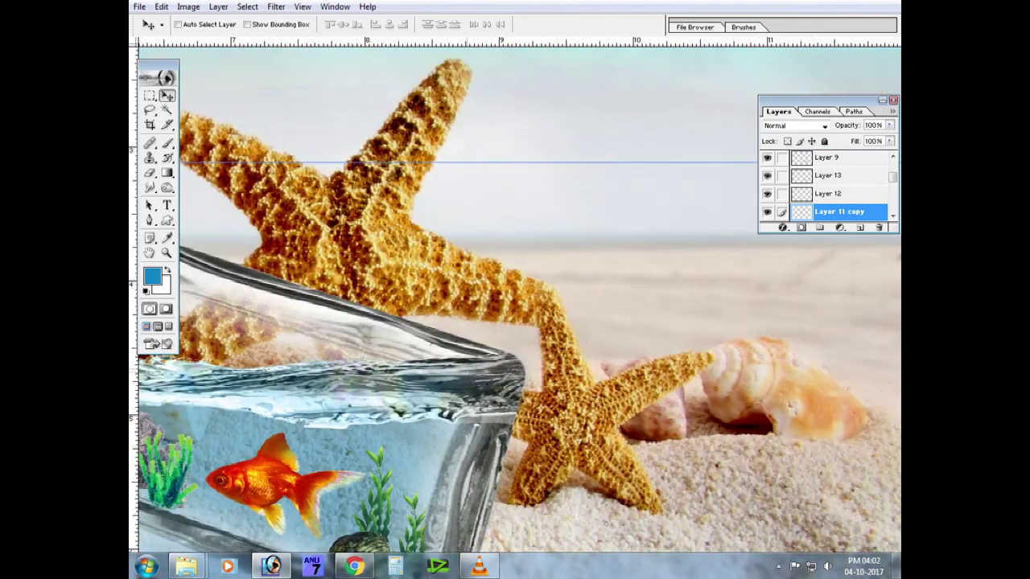
Select Layer 4 with the Eraser and zoom in on the bottle rim beside the starfish.
right_click(436, 359)
click(466, 402)
key(e)
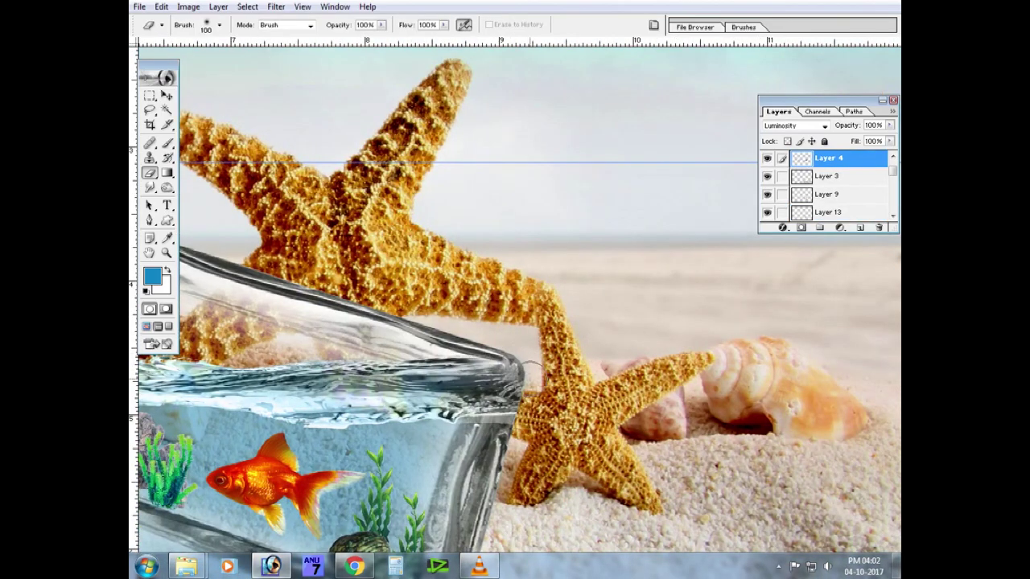
key(ctrl+plus)
key(ctrl+plus)
key(ctrl+plus)
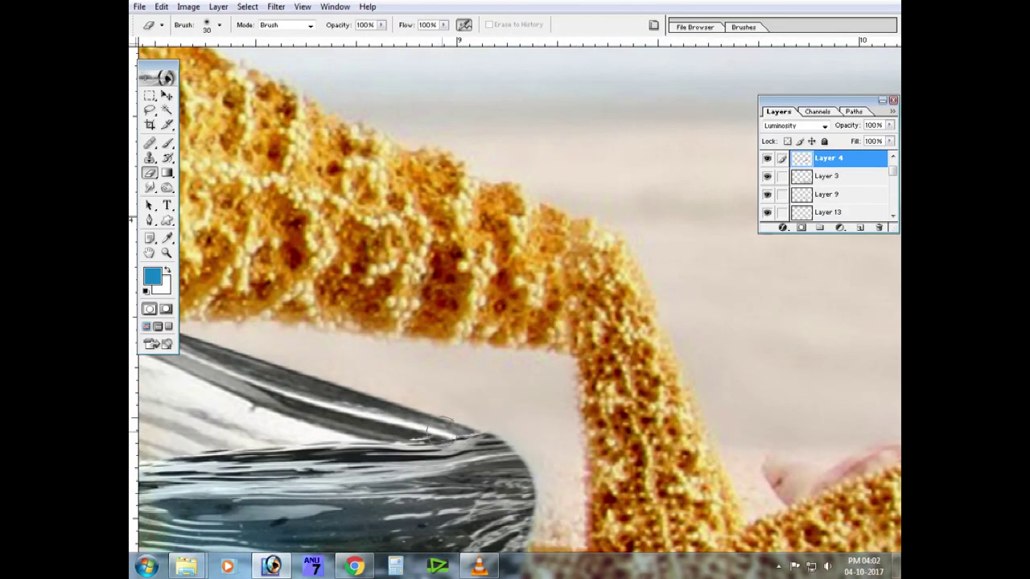
scroll(437, 435, down, 2)
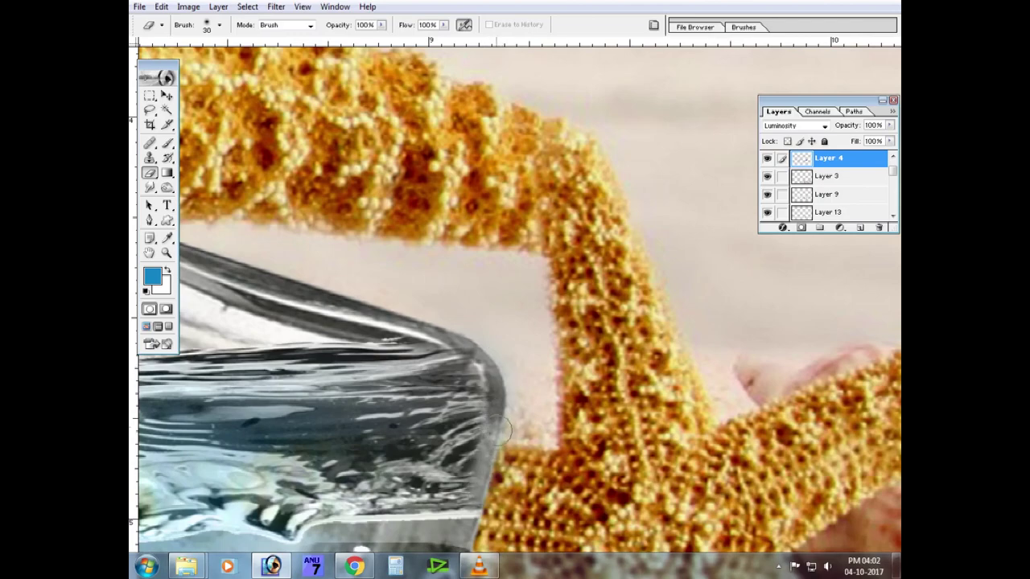
drag(506, 431, 522, 331)
drag(506, 423, 542, 351)
Clean the glass edge around the starfish on Layers 9 and 6 with an enlarged eraser.
right_click(542, 352)
click(570, 391)
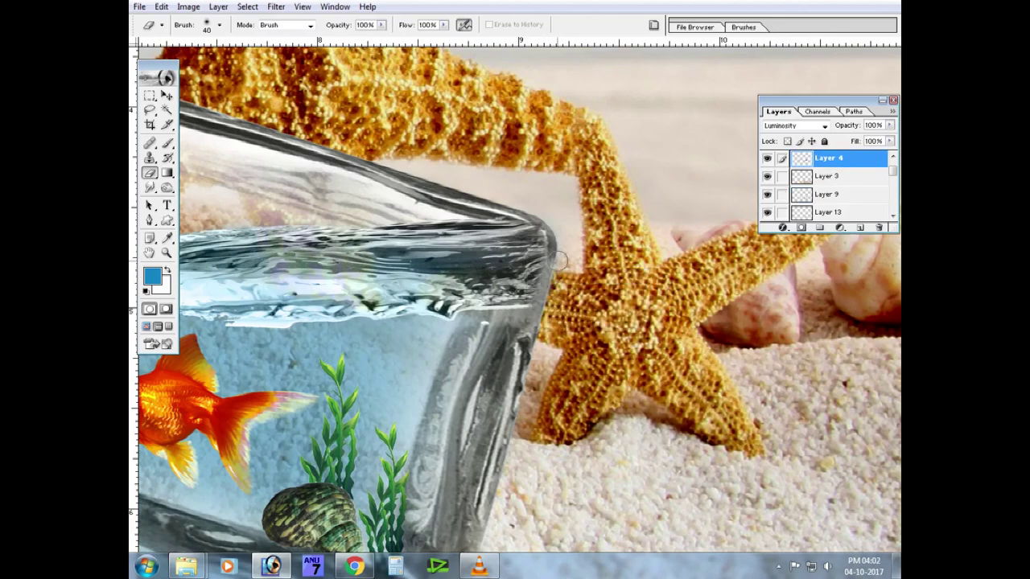
drag(563, 262, 605, 129)
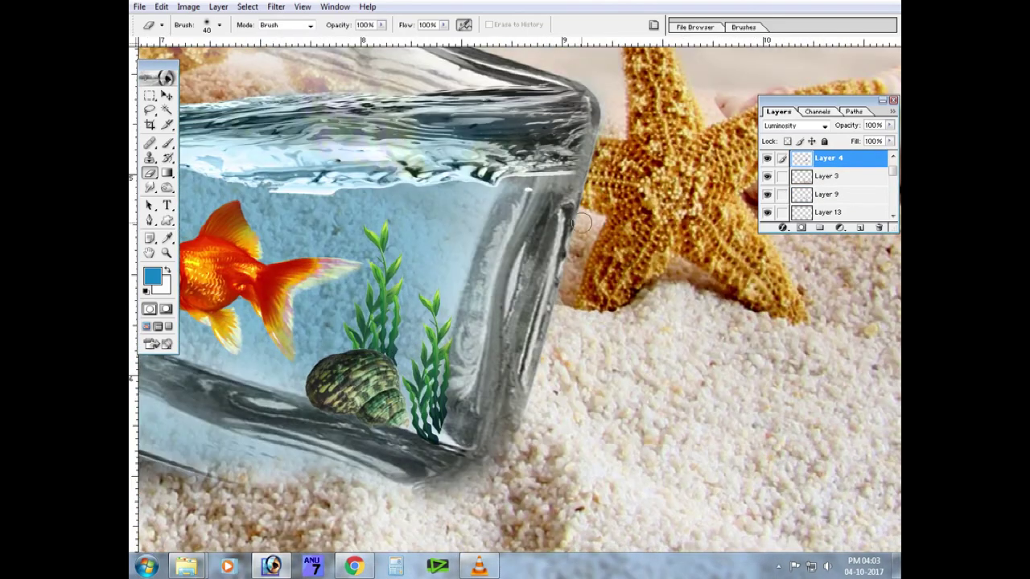
right_click(411, 246)
click(434, 252)
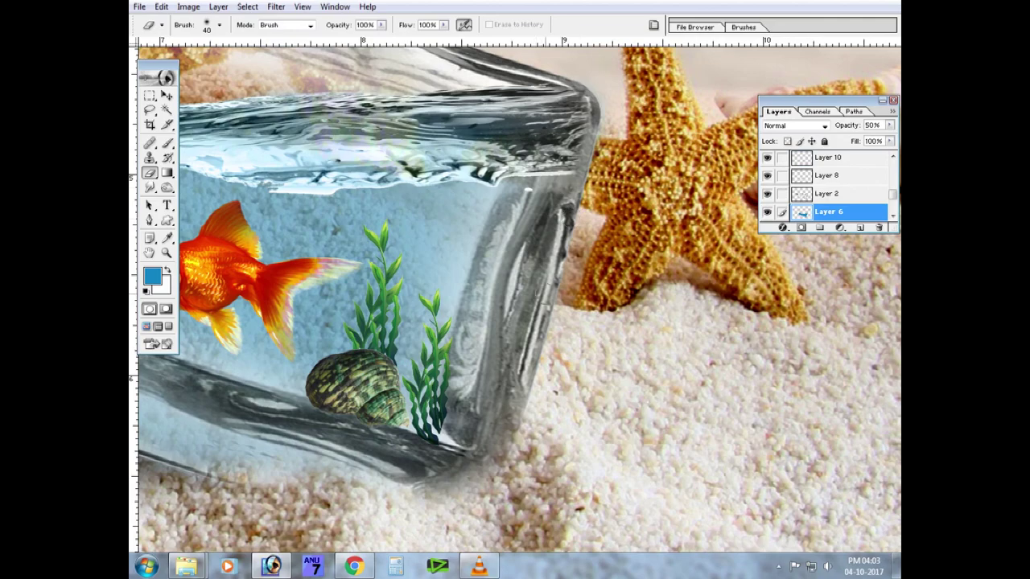
right_click(592, 265)
click(612, 272)
key(bracketright)
key(bracketright)
key(bracketright)
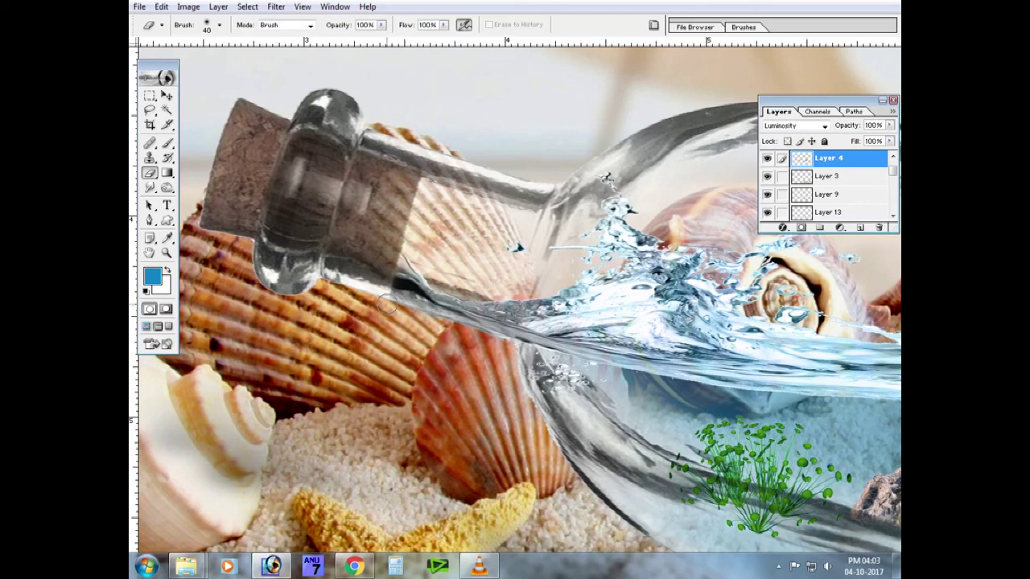
drag(369, 255, 80, 319)
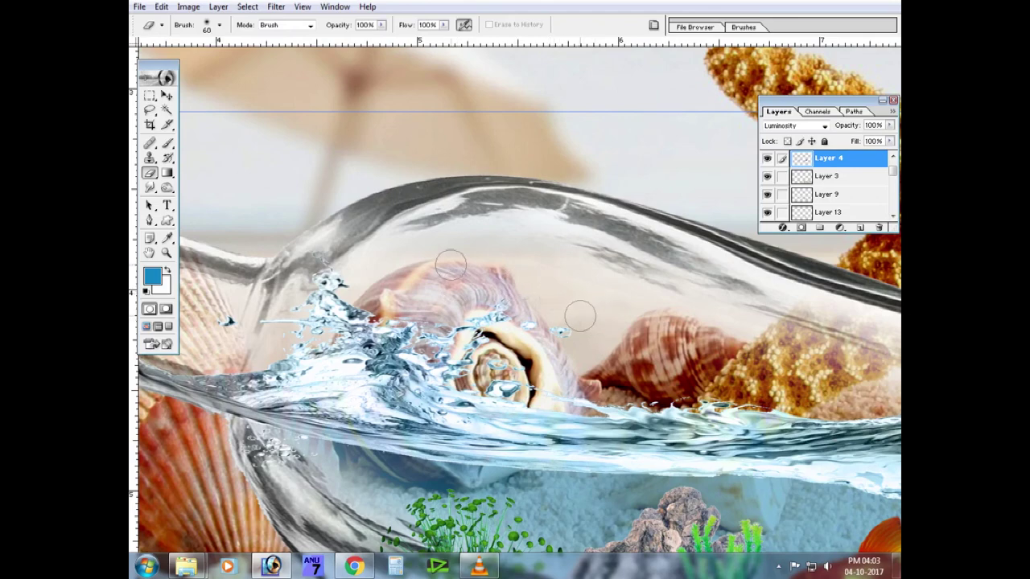
Zoom out on the bottle and pick the Brush on water Layers 4 and 6.
drag(580, 316, 612, 287)
key(ctrl+minus)
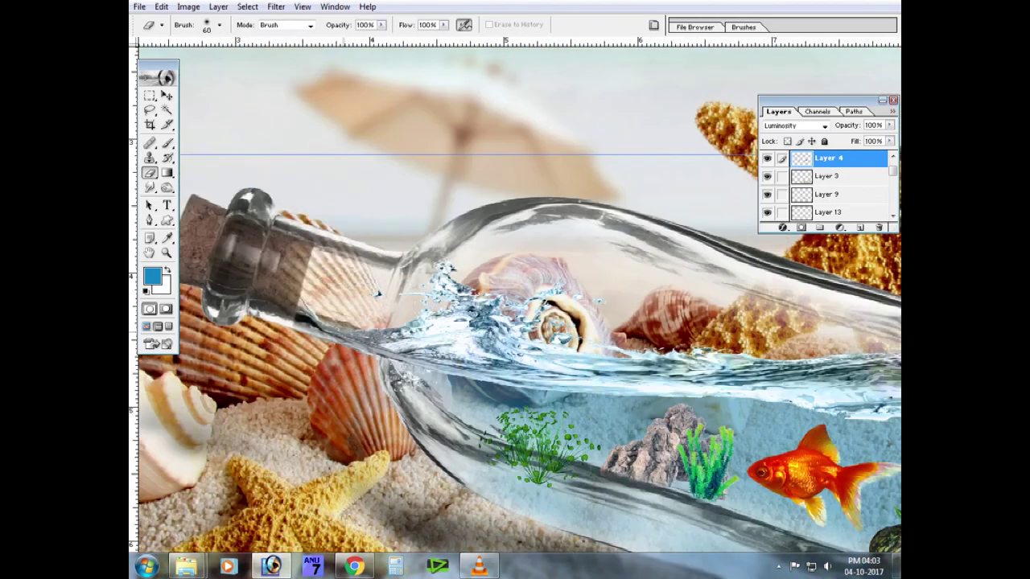
key(alt+comma)
key(b)
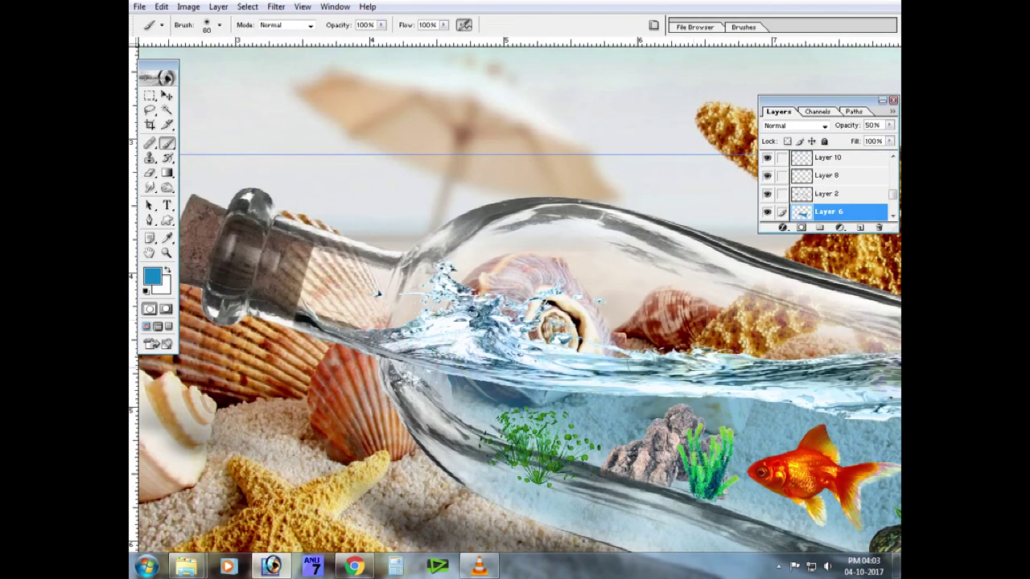
ctrl+right_click(393, 251)
click(406, 262)
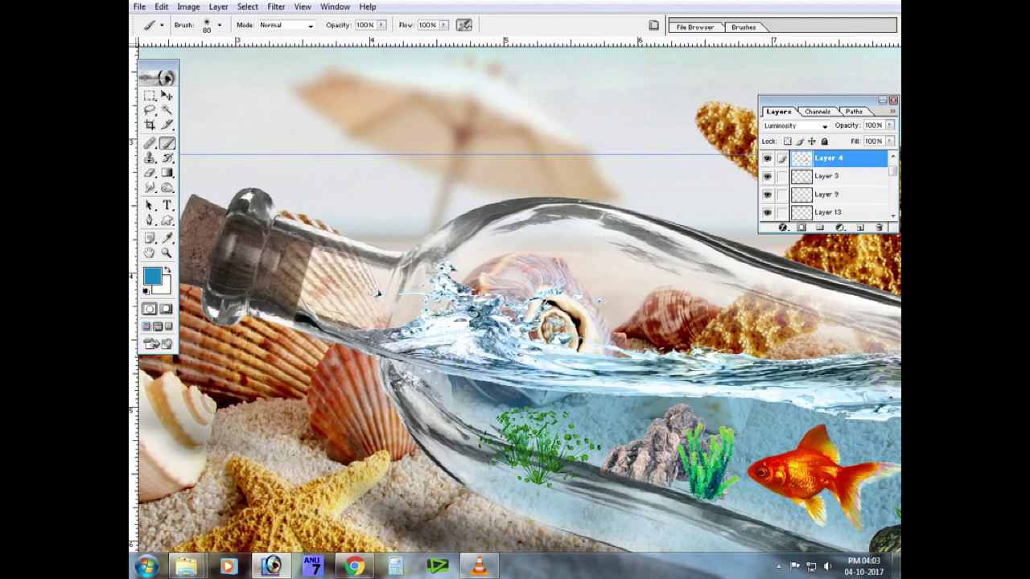
ctrl+right_click(608, 410)
click(626, 418)
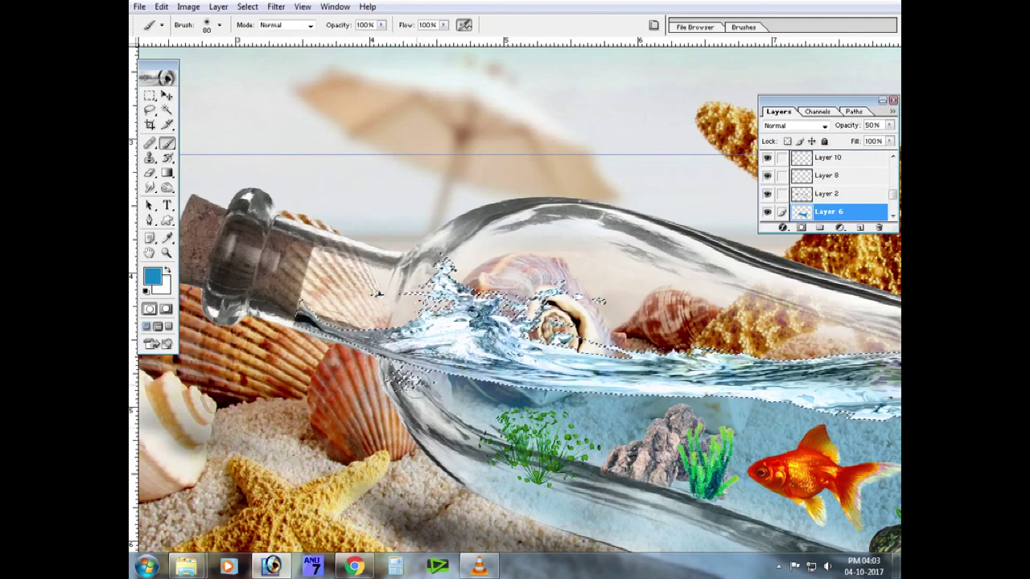
Set the paint colour to a greyish blue, then to a bright cyan.
click(151, 276)
drag(459, 271, 275, 287)
click(230, 345)
click(475, 306)
key(ctrl+d)
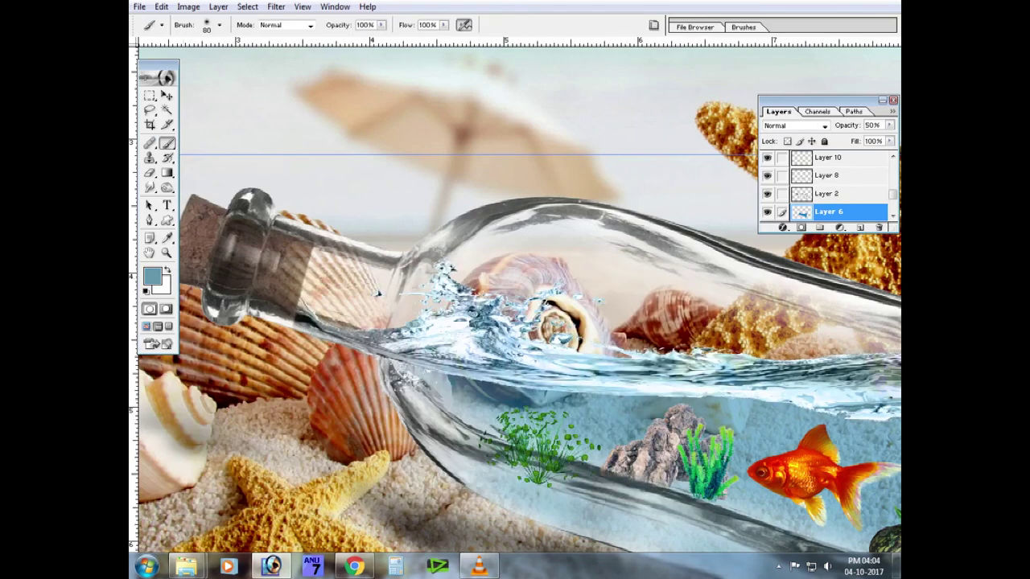
click(151, 276)
click(346, 316)
click(475, 306)
Reload the water selection, check Layers 4 and 6, then deselect and zoom out fully.
key(ctrl+shift+d)
ctrl+right_click(469, 351)
click(495, 361)
ctrl+right_click(592, 421)
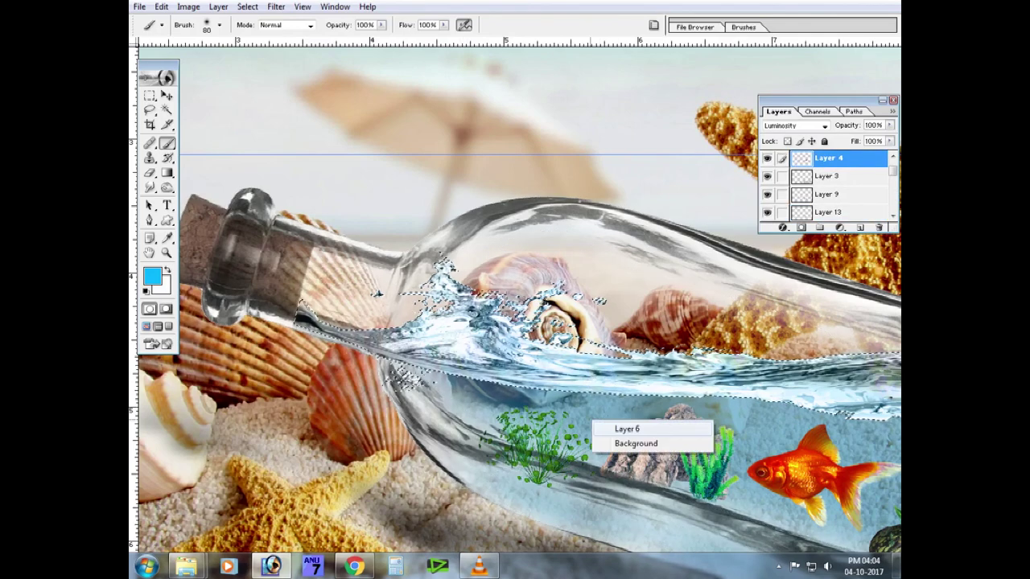
click(626, 428)
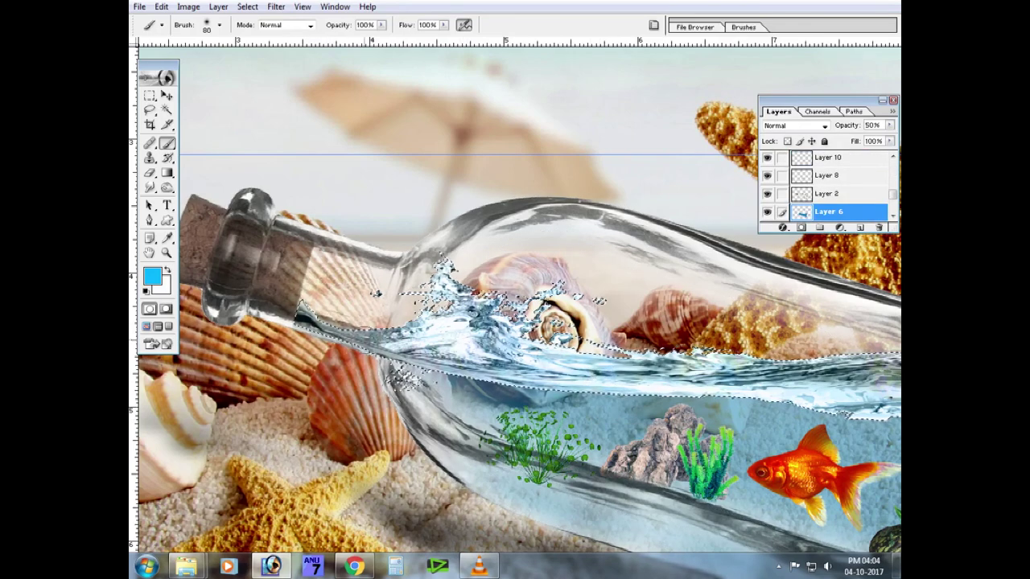
key(ctrl+d)
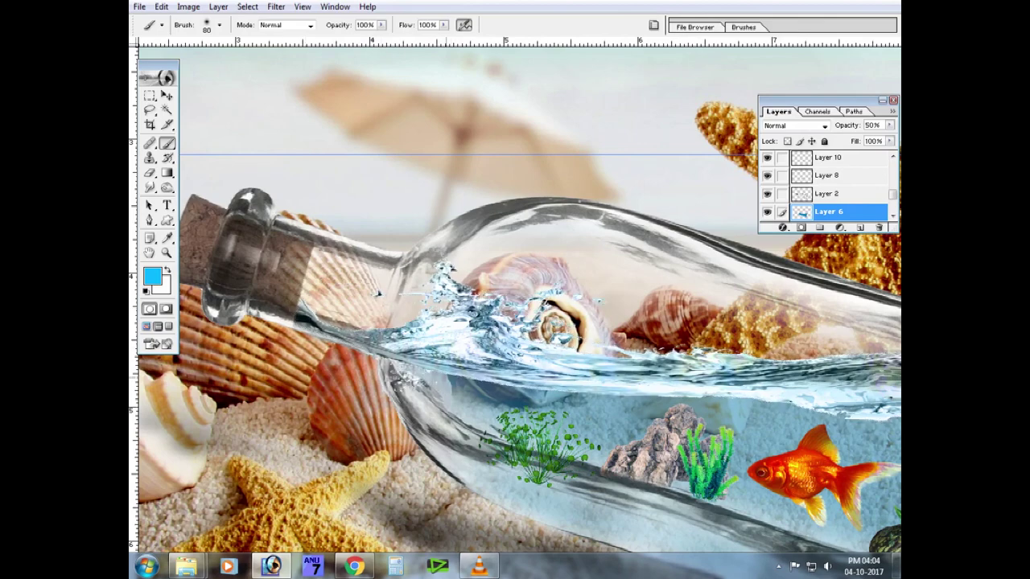
key(ctrl+minus)
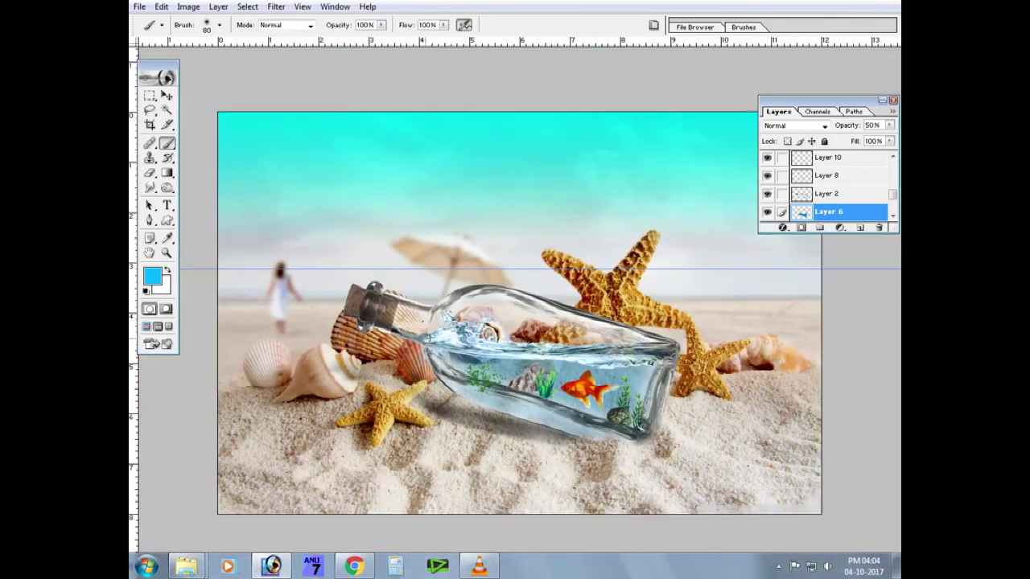
Erase a soft area near the bottle neck with a 250 px eraser.
key(e)
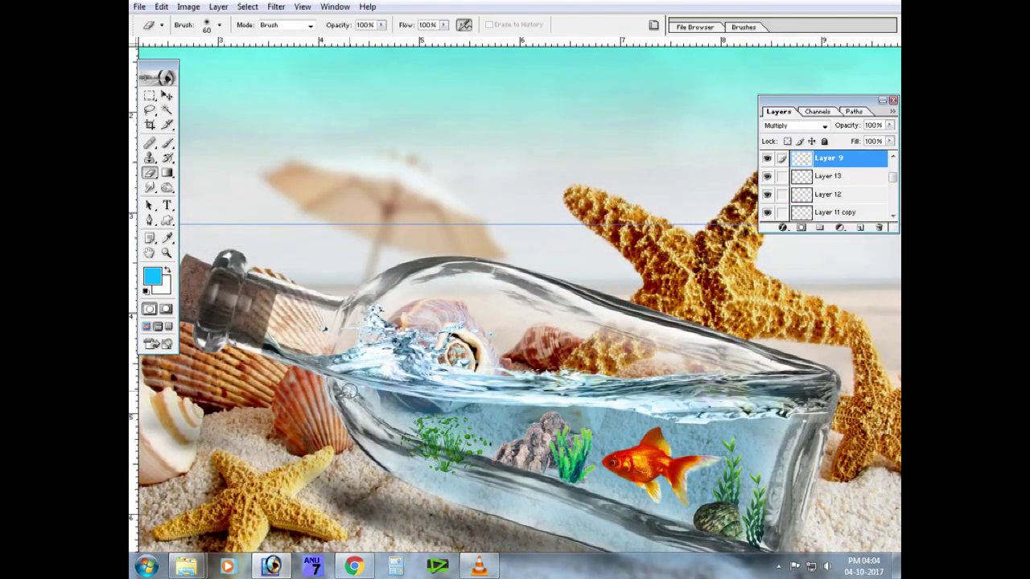
key(bracketright)
key(bracketright)
key(bracketright)
drag(377, 392, 383, 426)
key(ctrl+minus)
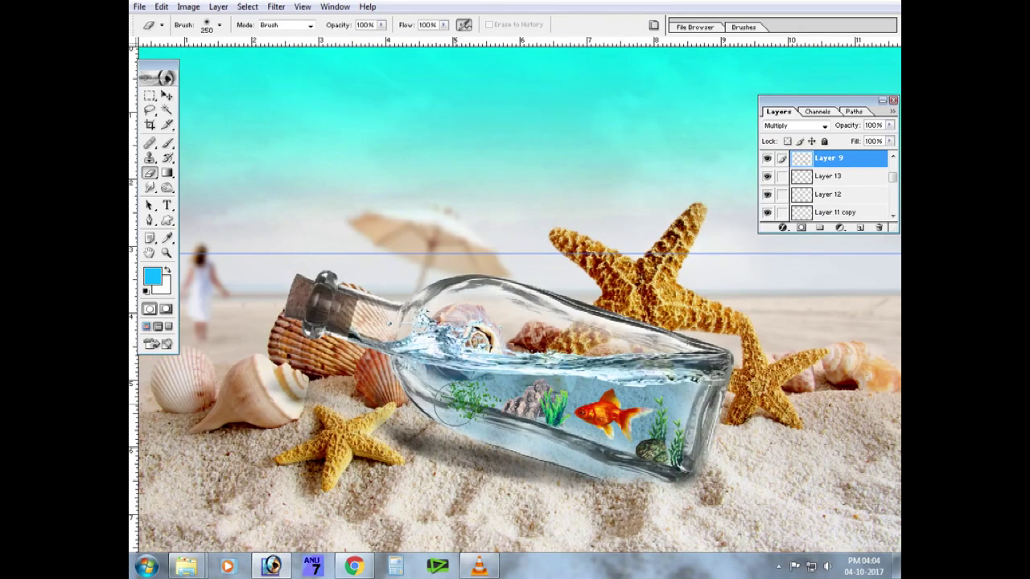
key(ctrl+plus)
key(ctrl+plus)
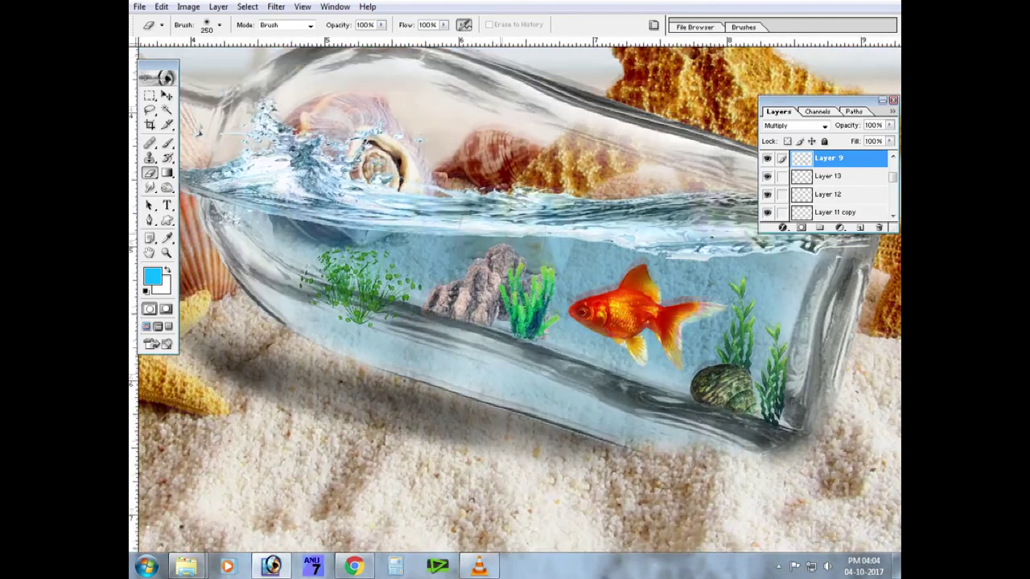
Rotate the rock and plants layer about 7.4° clockwise to follow the bottle.
key(ctrl+t)
drag(591, 197, 585, 234)
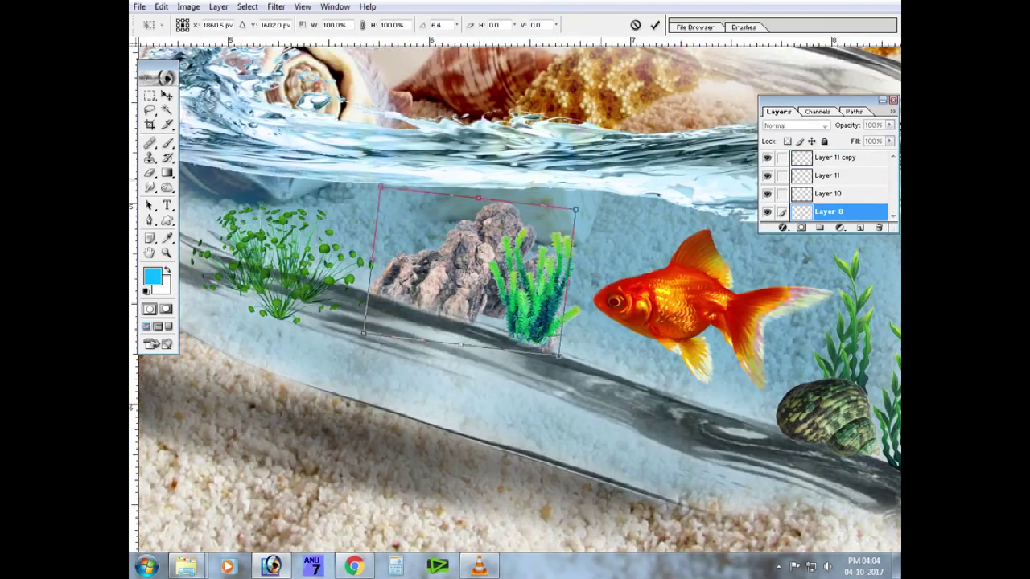
key(Return)
key(e)
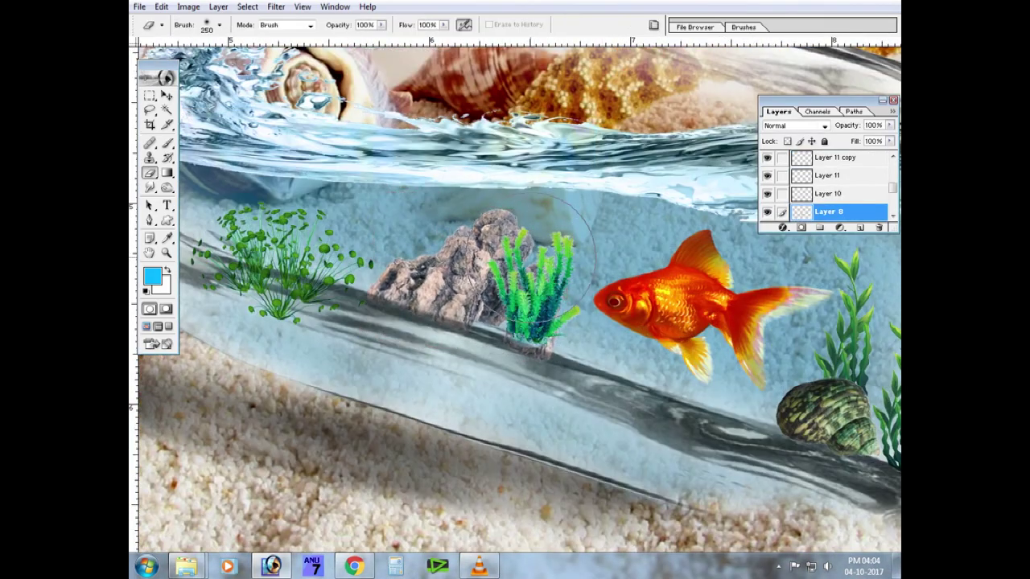
Select the rock-and-plant Layer 8 and duplicate it.
ctrl+right_click(372, 305)
click(384, 298)
ctrl+right_click(542, 318)
ctrl+right_click(543, 308)
click(567, 332)
key(ctrl+j)
Pick through the layers under the plant to select Layer 10, the green plant.
ctrl+right_click(534, 311)
click(555, 310)
ctrl+right_click(547, 316)
click(575, 332)
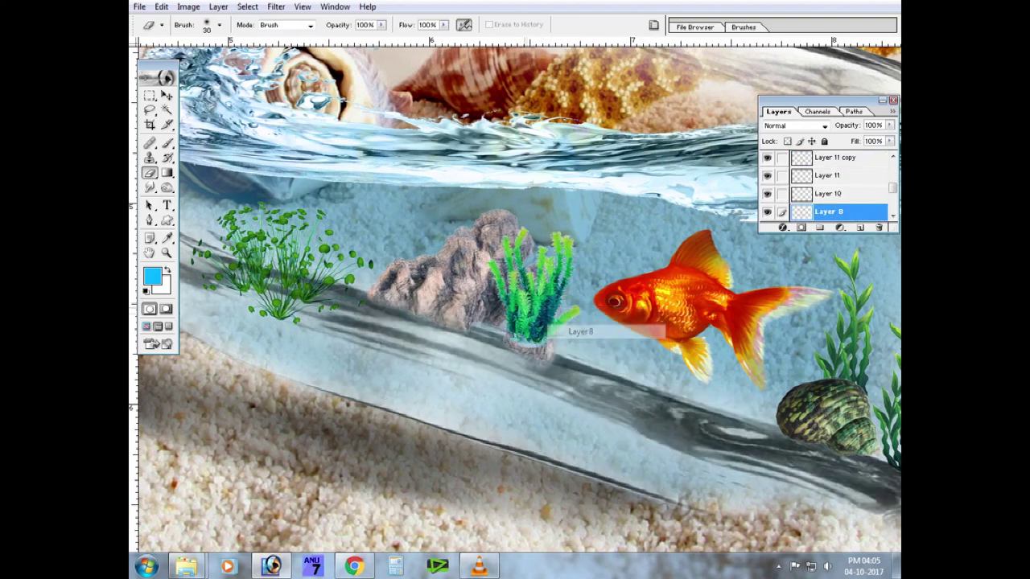
ctrl+right_click(540, 314)
click(579, 348)
ctrl+right_click(540, 311)
click(568, 334)
Drag a copy of the green plant onto the rock and send it behind the rock.
key(v)
right_click(533, 305)
click(563, 329)
drag(527, 302, 406, 234)
key(ctrl+shift+bracketleft)
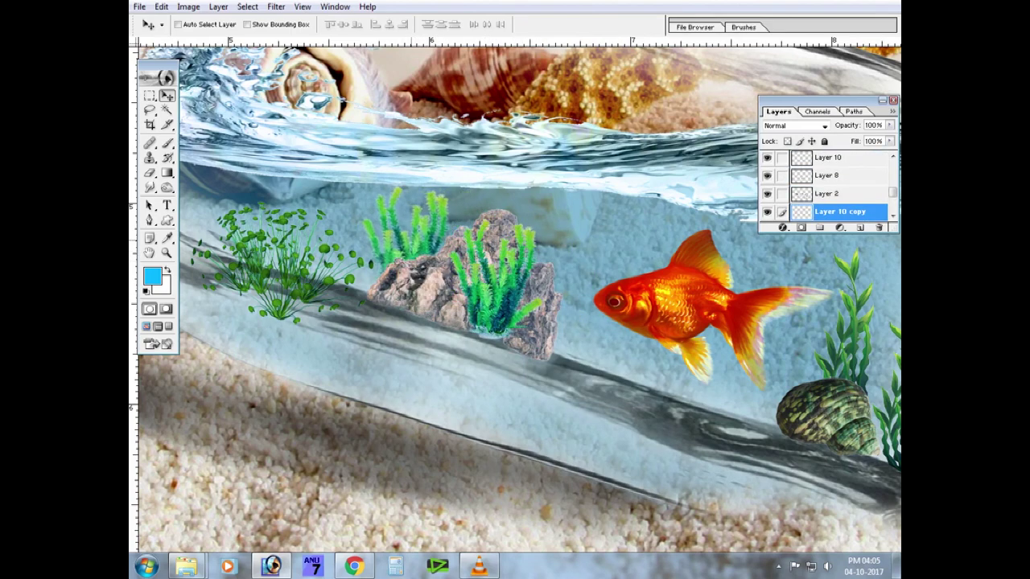
key(ctrl+minus)
key(ctrl+minus)
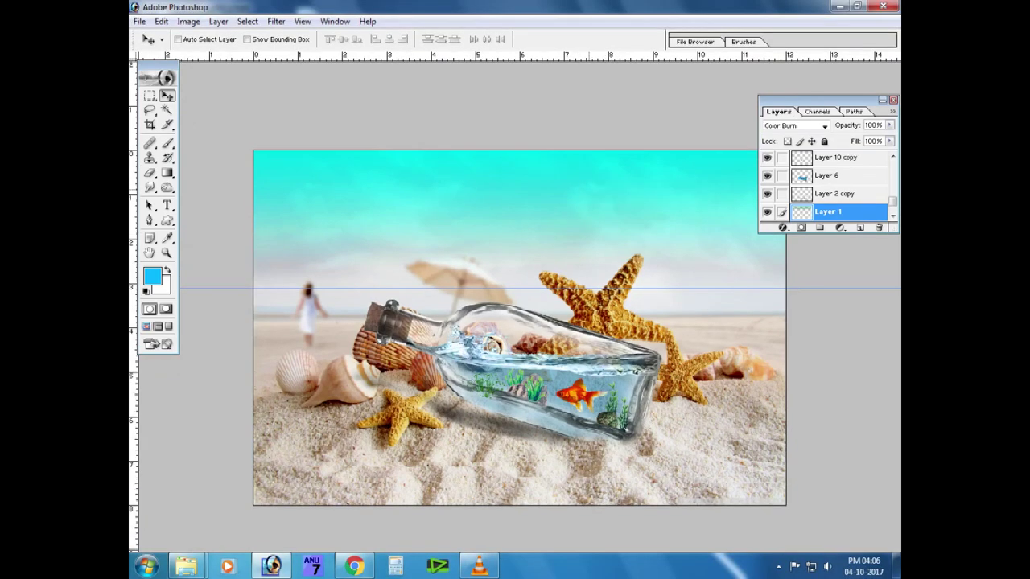
Duplicate the sky layer, move it to the bottom and flip it vertically over the sand.
key(ctrl+j)
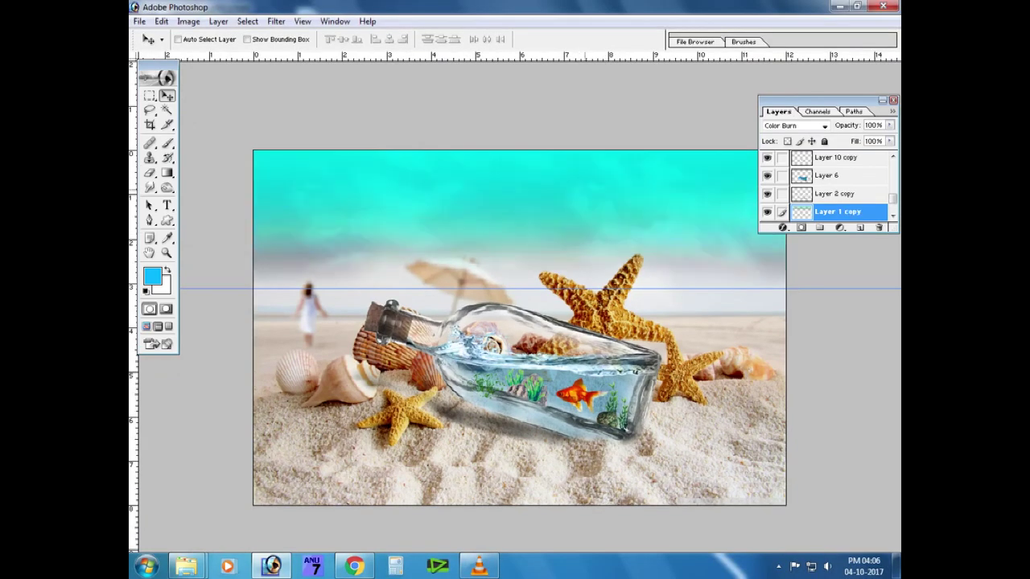
drag(519, 209, 519, 502)
key(ctrl+t)
right_click(552, 292)
click(595, 462)
drag(519, 446, 520, 402)
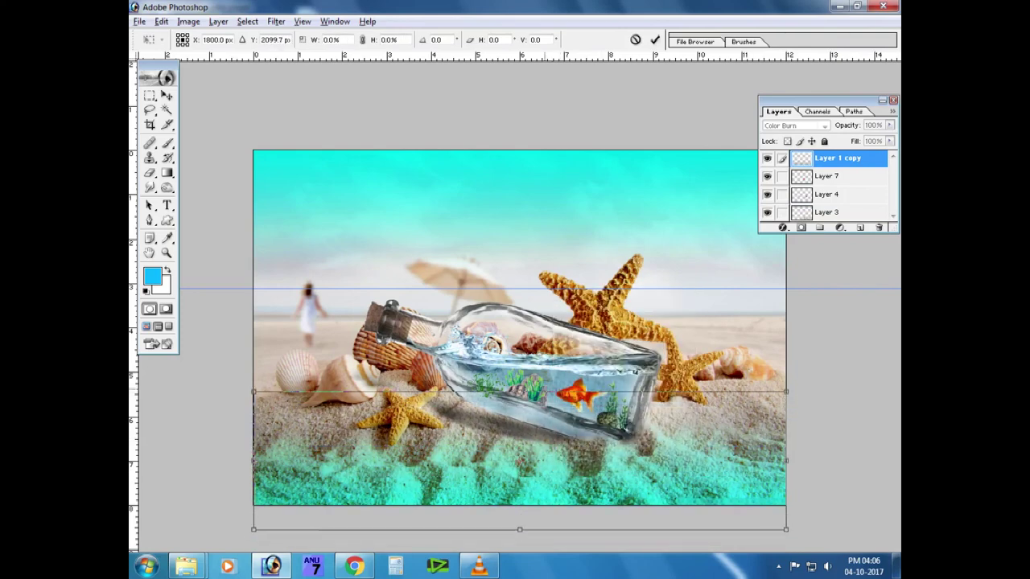
key(Return)
Shift the flipped strip's hue to yellow with Hue set to -128.
key(i)
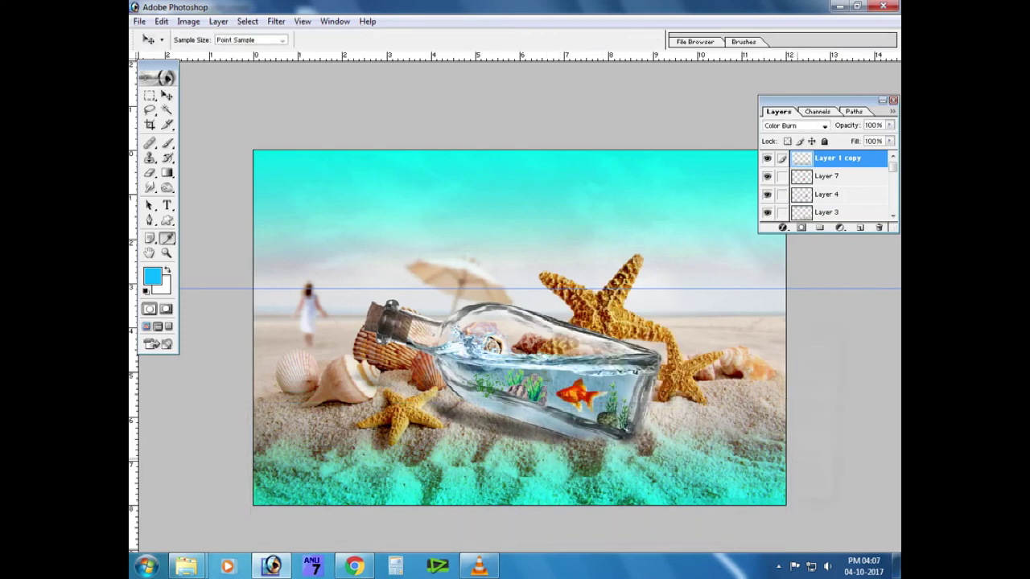
key(ctrl+u)
drag(696, 387, 628, 388)
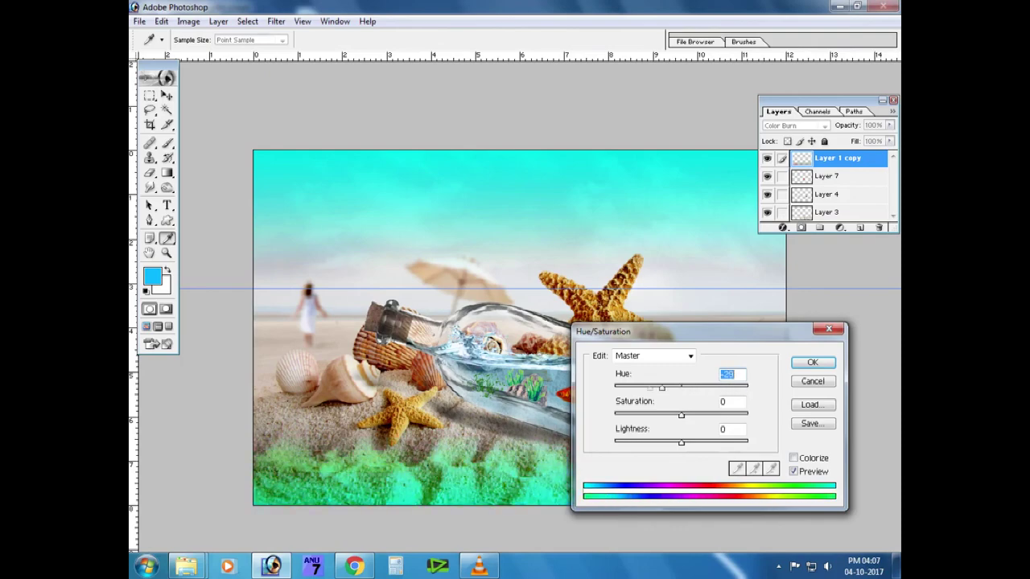
key(Return)
key(v)
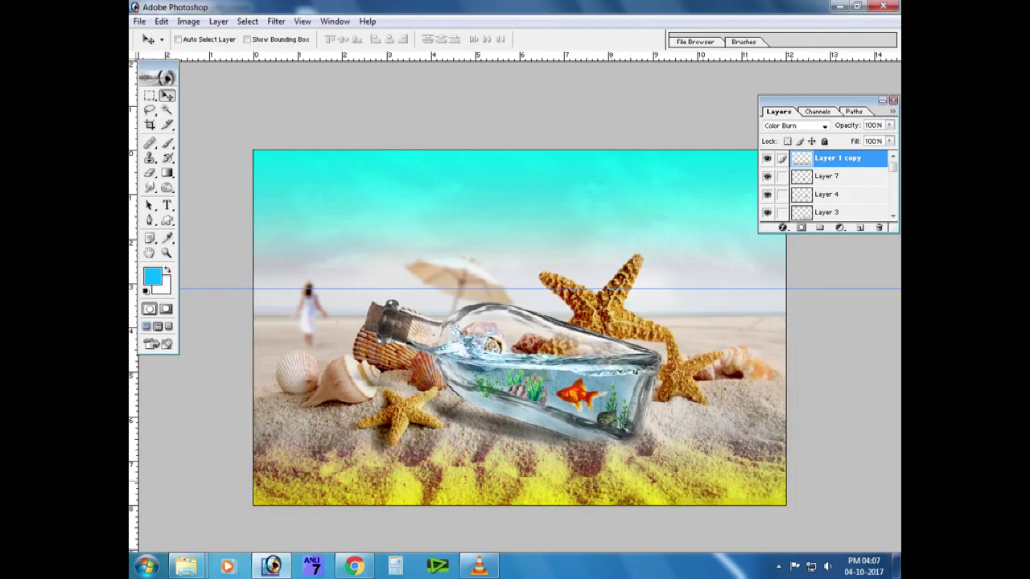
Stretch the yellow sand strip upward and extend its bottom edge past the canvas.
key(ctrl+t)
drag(520, 408, 520, 354)
key(Return)
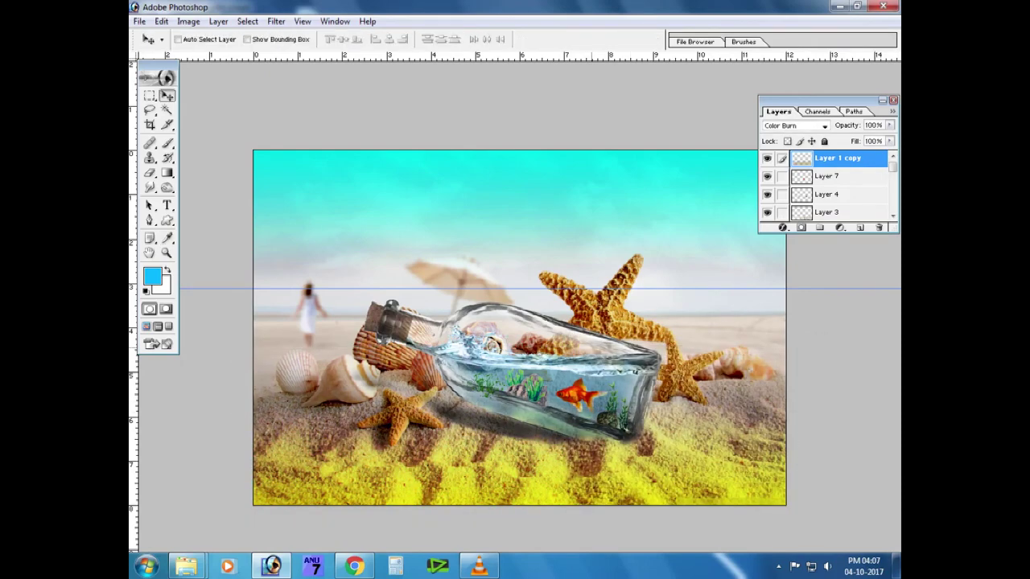
key(ctrl+plus)
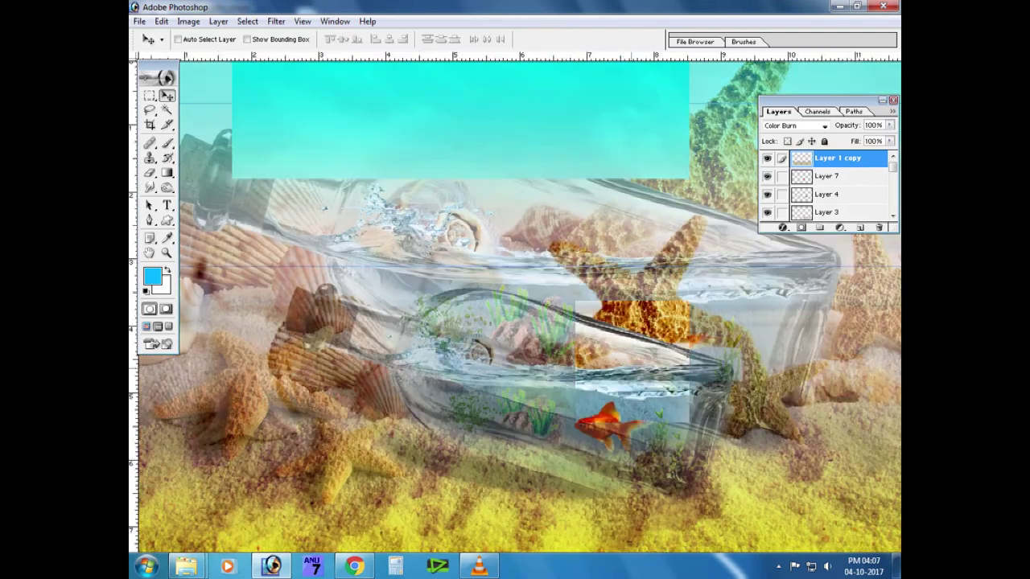
key(ctrl+minus)
key(ctrl+t)
key(ctrl+minus)
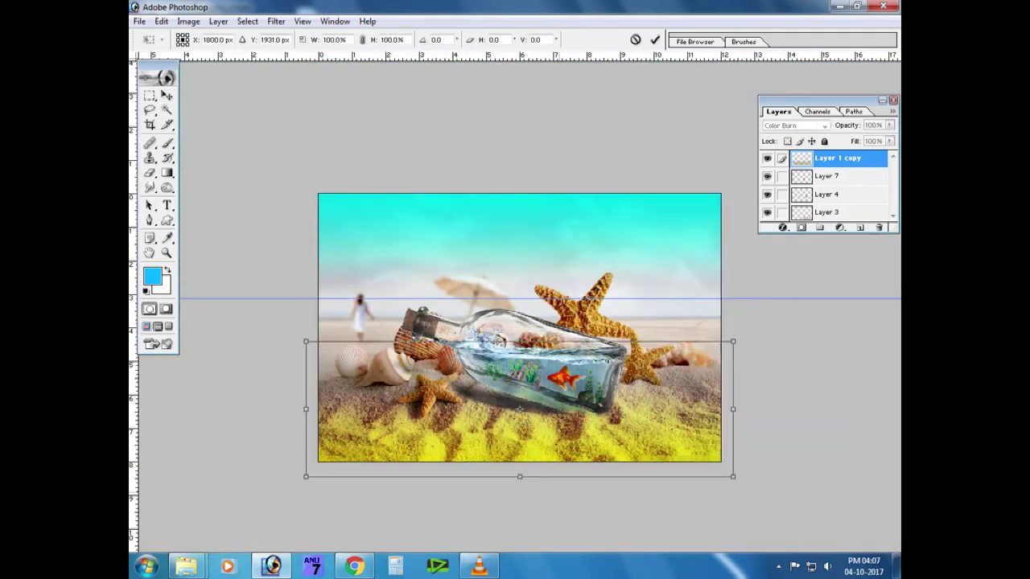
drag(519, 476, 520, 509)
key(Return)
key(ctrl+plus)
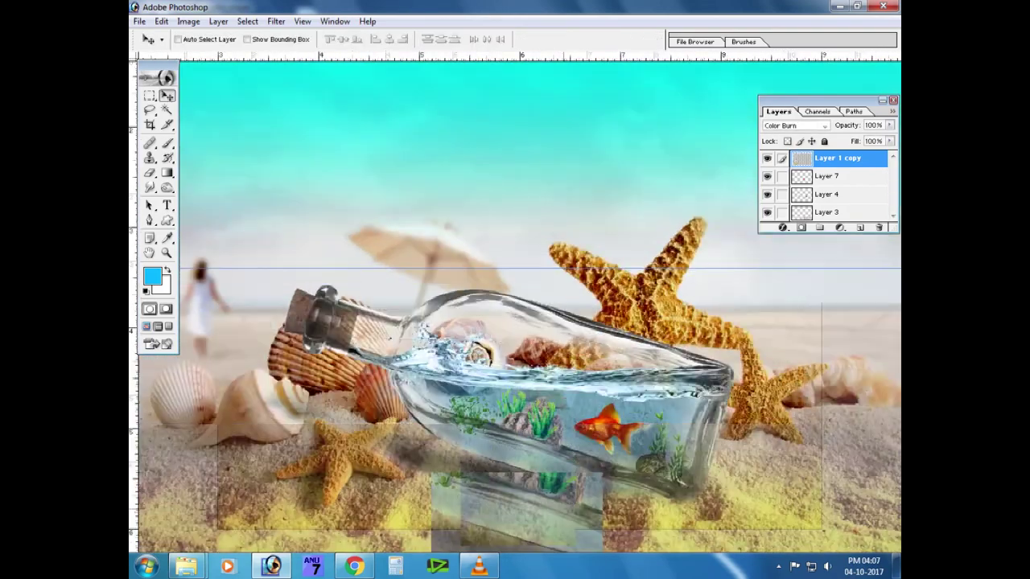
key(ctrl+plus)
key(ctrl+minus)
key(ctrl+minus)
Darken the yellow sand layer with Brightness set to -14.
key(alt+i)
key(a)
key(c)
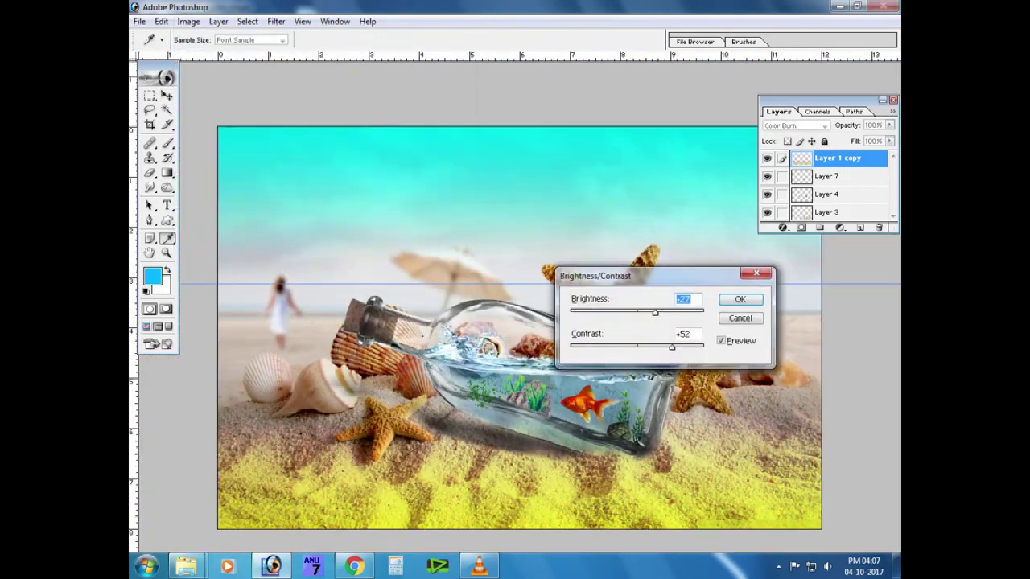
key(shift+Down)
key(shift+Down)
key(shift+Down)
key(Down)
key(Return)
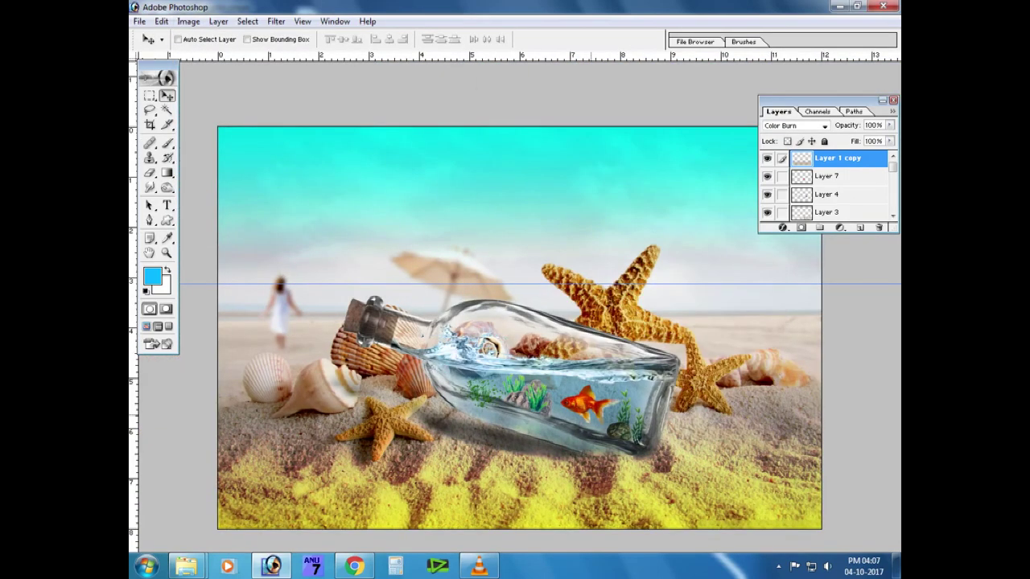
Lower the yellow sand layer to 85% opacity, undoing a trial flatten to keep the layers.
key(ctrl+plus)
key(ctrl+minus)
key(ctrl+minus)
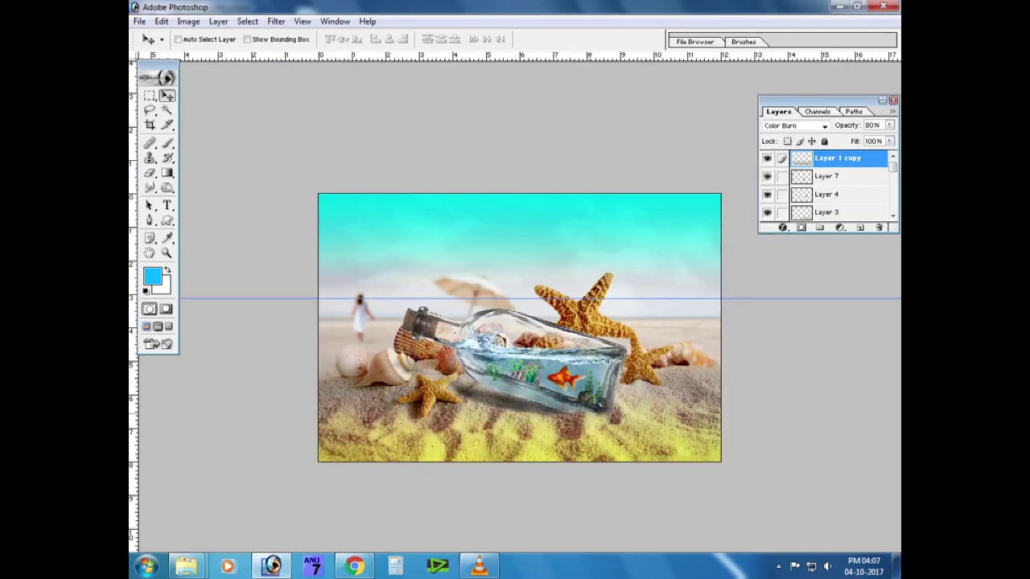
key(8)
key(5)
key(alt+l)
key(f)
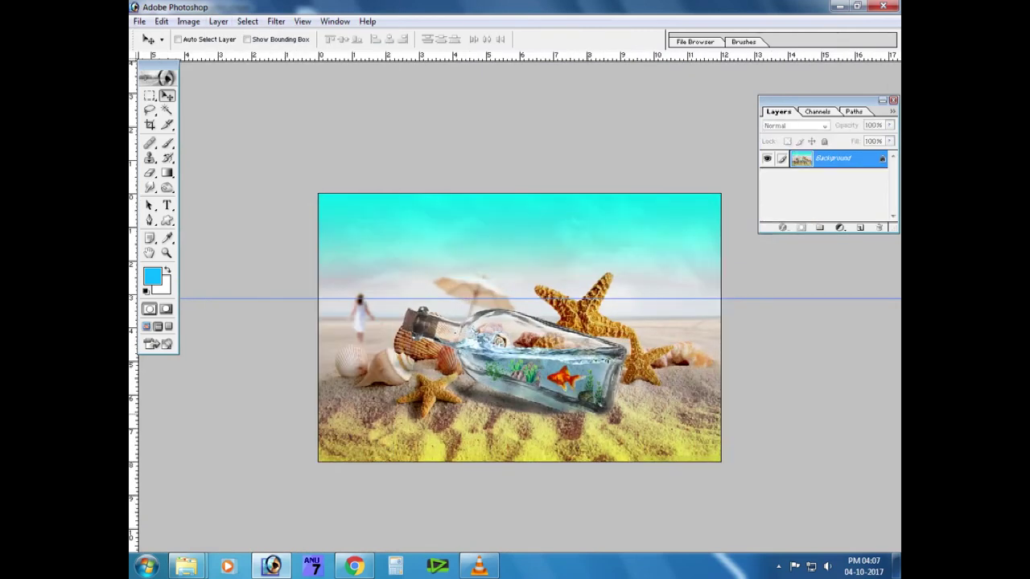
key(ctrl+z)
key(ctrl+shift+s)
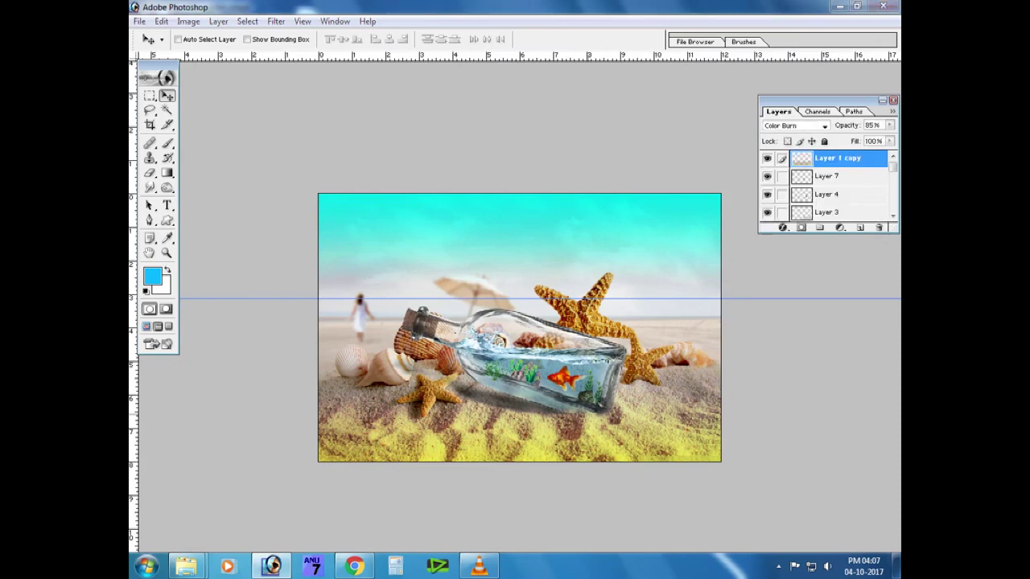
Save the layered file as a PSD, then flatten, clear guides and duplicate the background.
text(psd)
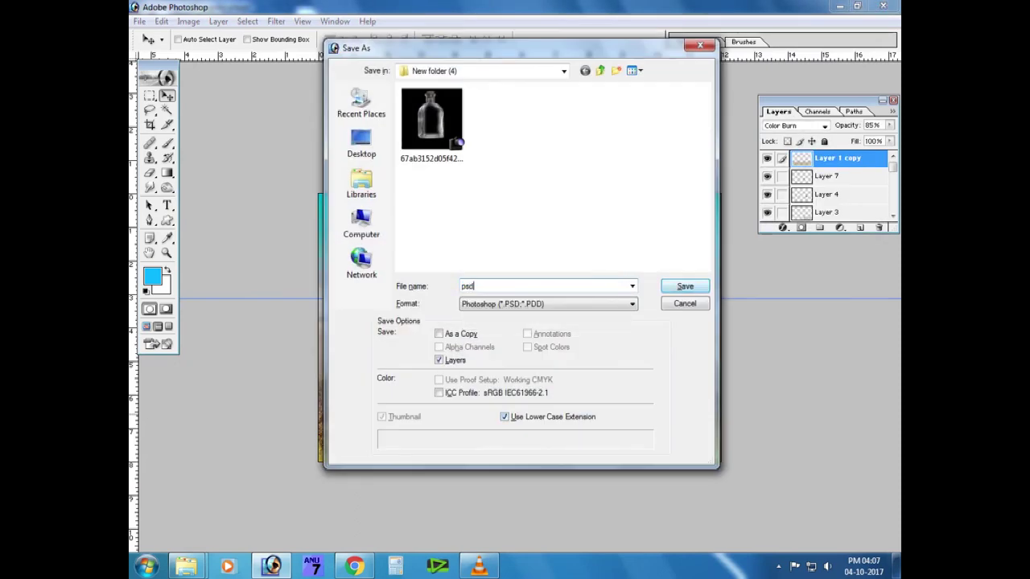
key(Return)
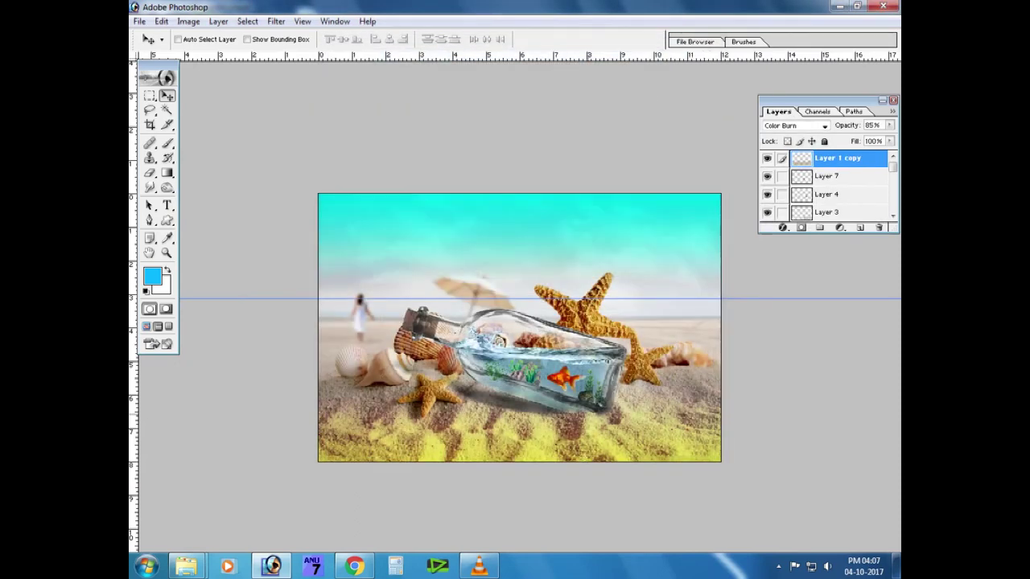
key(alt+l)
key(f)
key(ctrl+semicolon)
key(ctrl+j)
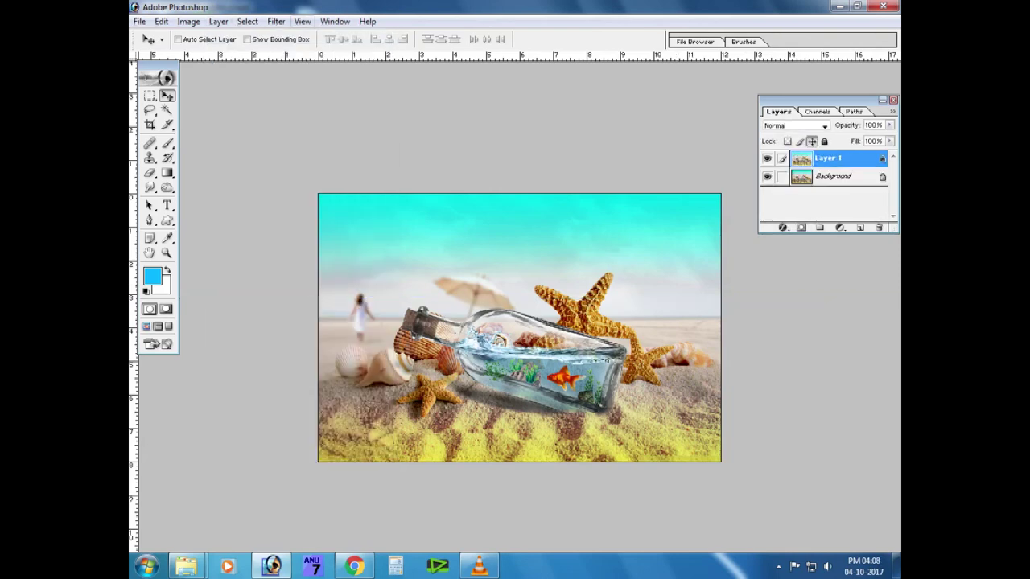
Launch Nik Software's Color Efex Pro 4 on the duplicated layer.
key(alt+t)
key(Right)
key(Return)
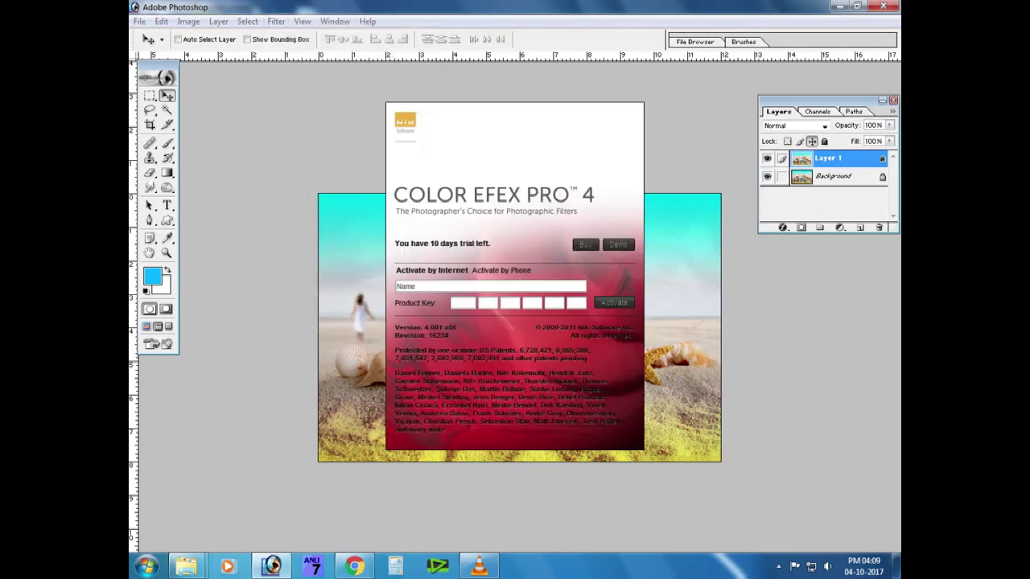
Apply the Foliage filter with method 3 and 73% Enhance Foliage, after comparing method 2.
click(618, 244)
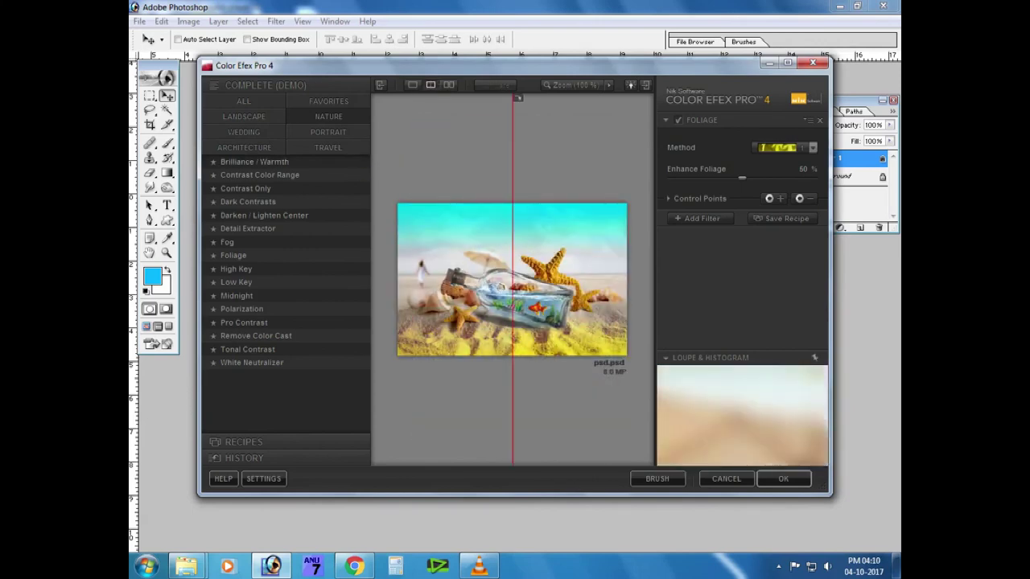
mouse_move(513, 97)
mouse_down()
mouse_move(466, 97)
mouse_move(525, 97)
mouse_up()
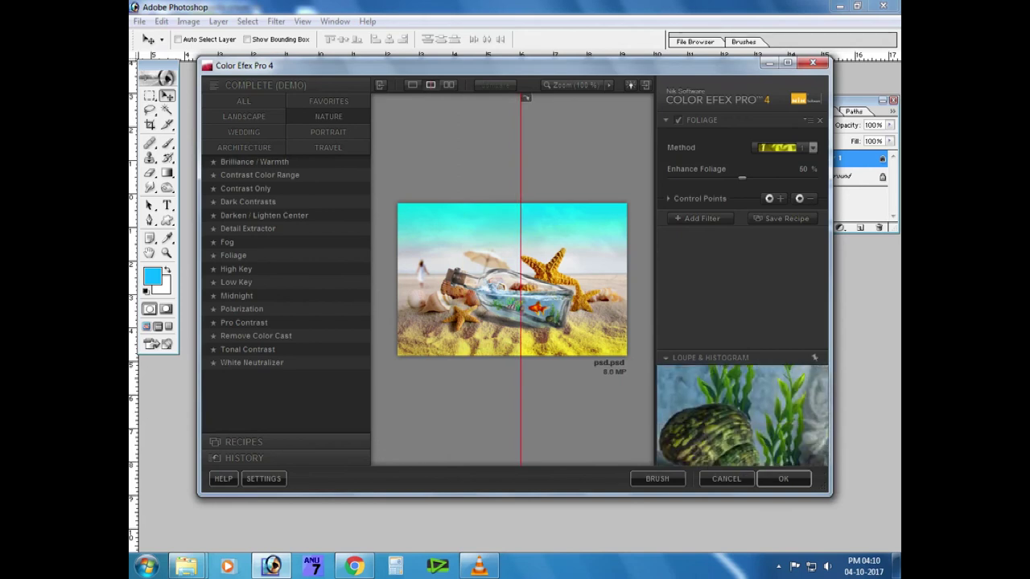
click(812, 147)
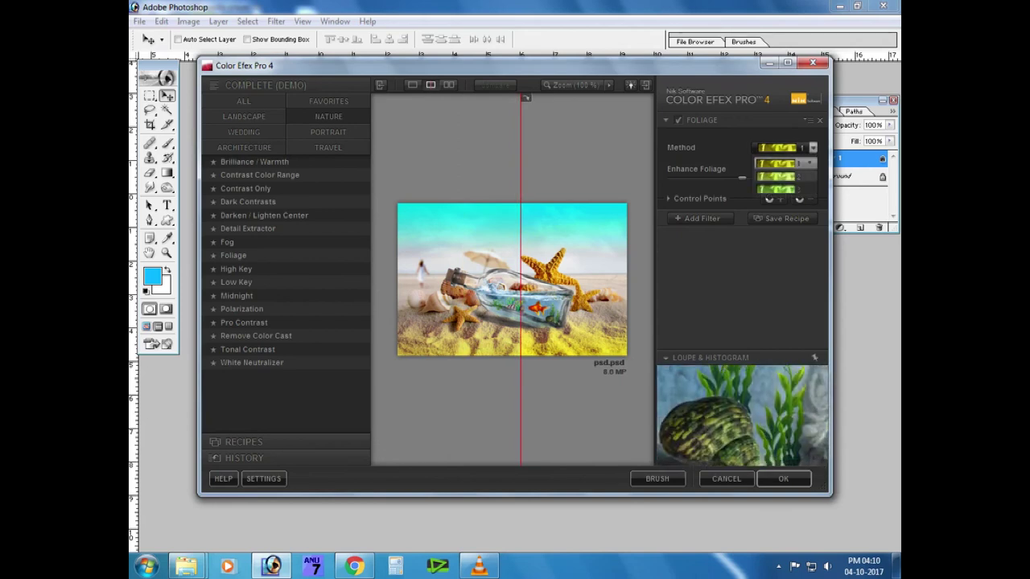
click(776, 176)
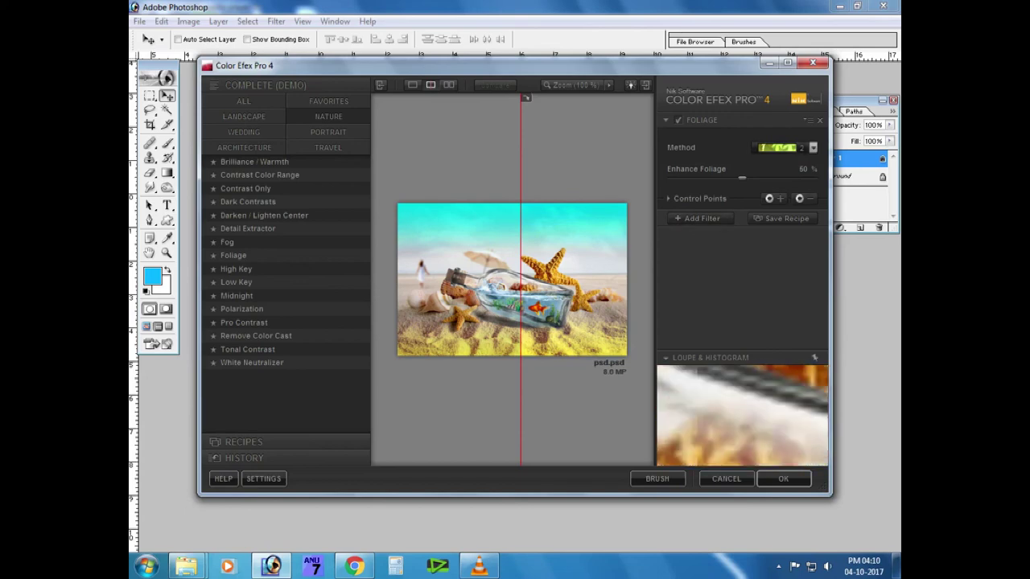
click(812, 147)
click(776, 190)
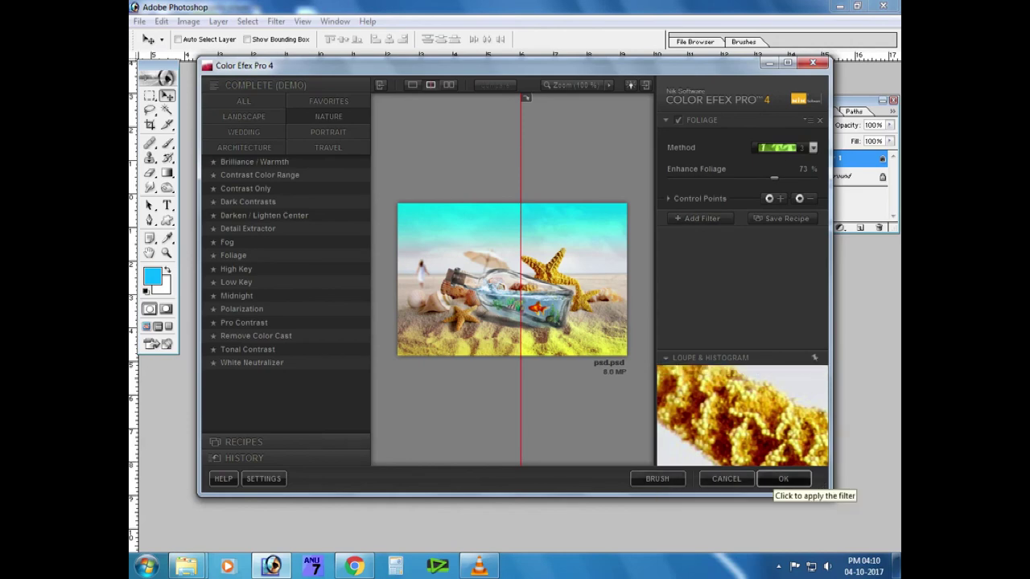
click(784, 481)
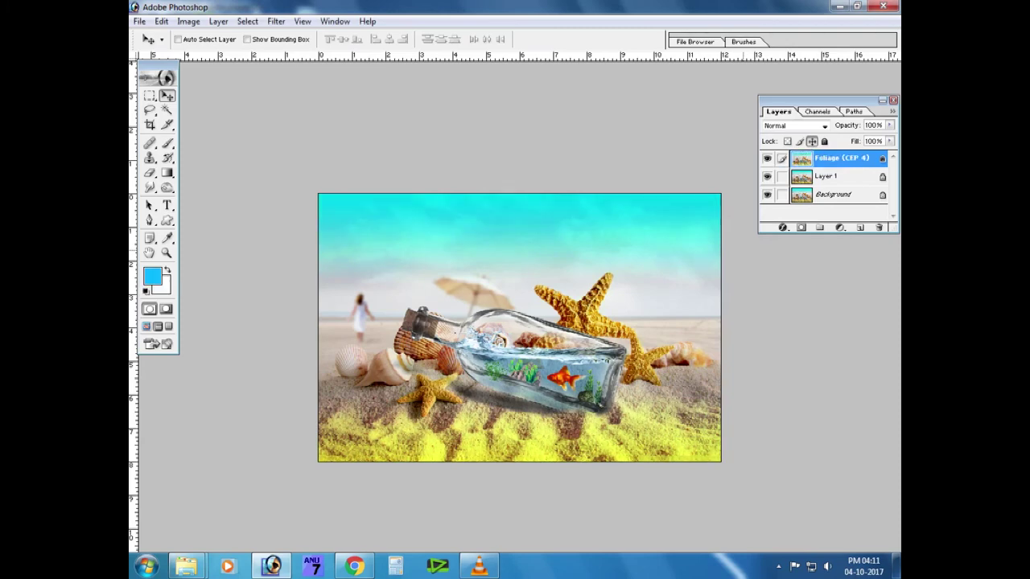
Try Multiply, Overlay and 70% opacity on the Foliage layer, returning to Normal at 100%.
click(794, 126)
click(784, 164)
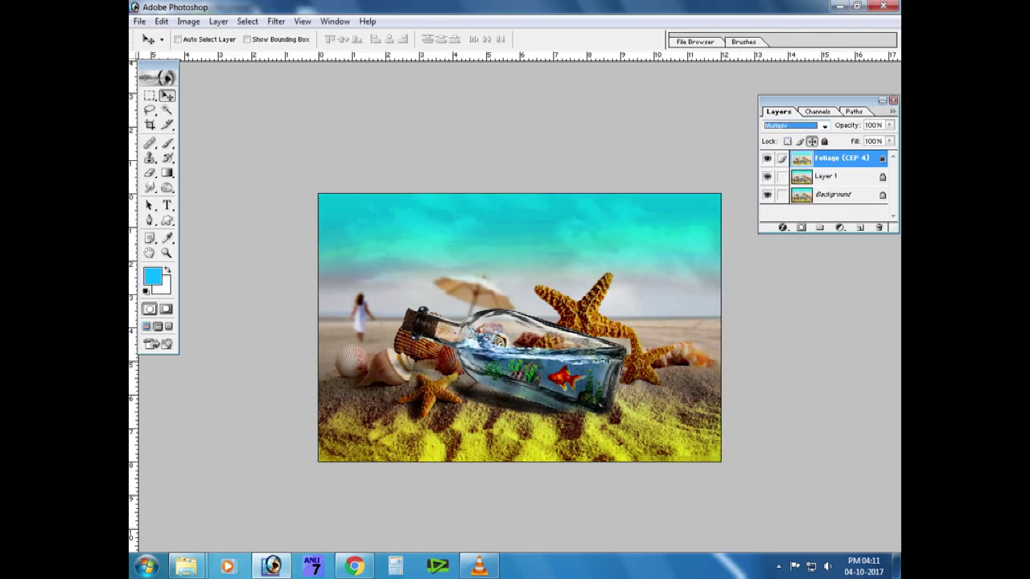
key(ctrl+plus)
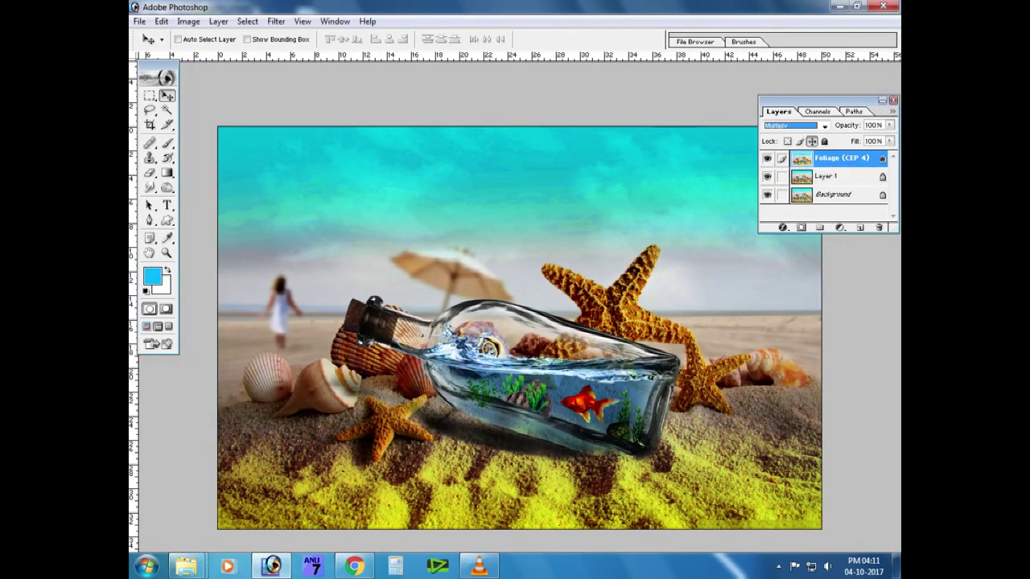
key(7)
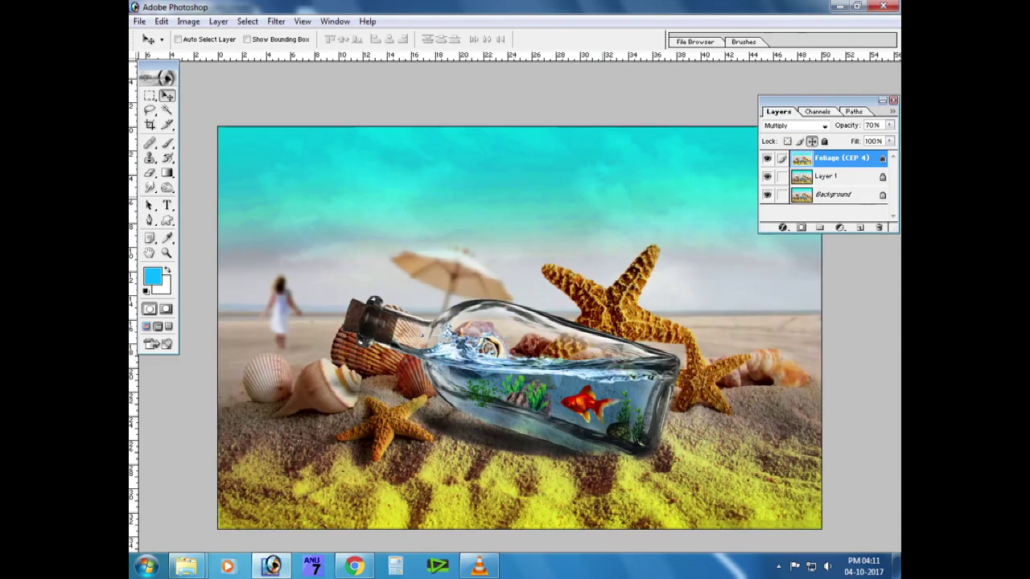
key(0)
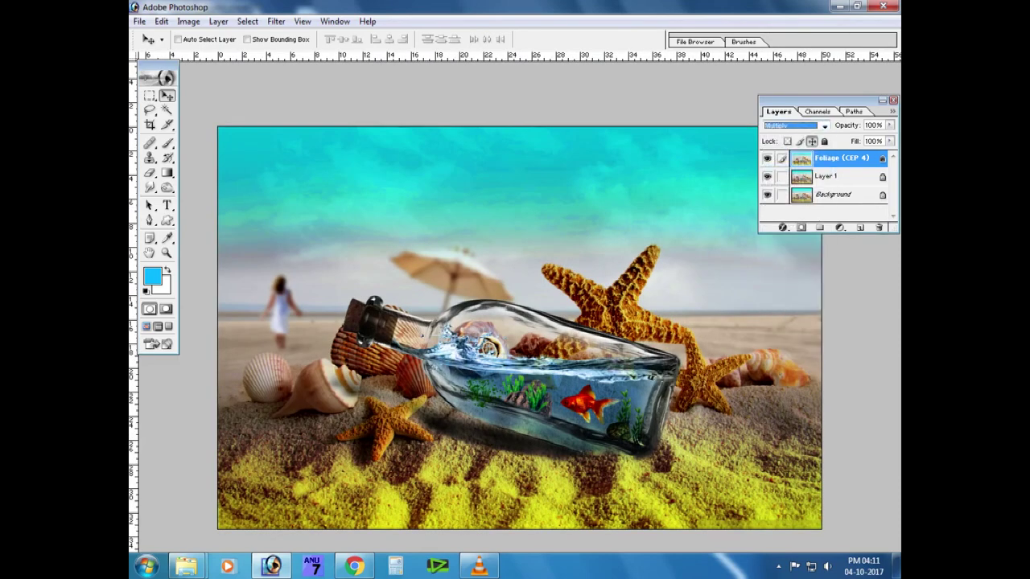
key(Down)
key(Down)
key(Down)
key(Down)
key(Down)
key(Down)
key(Down)
key(Up)
key(Up)
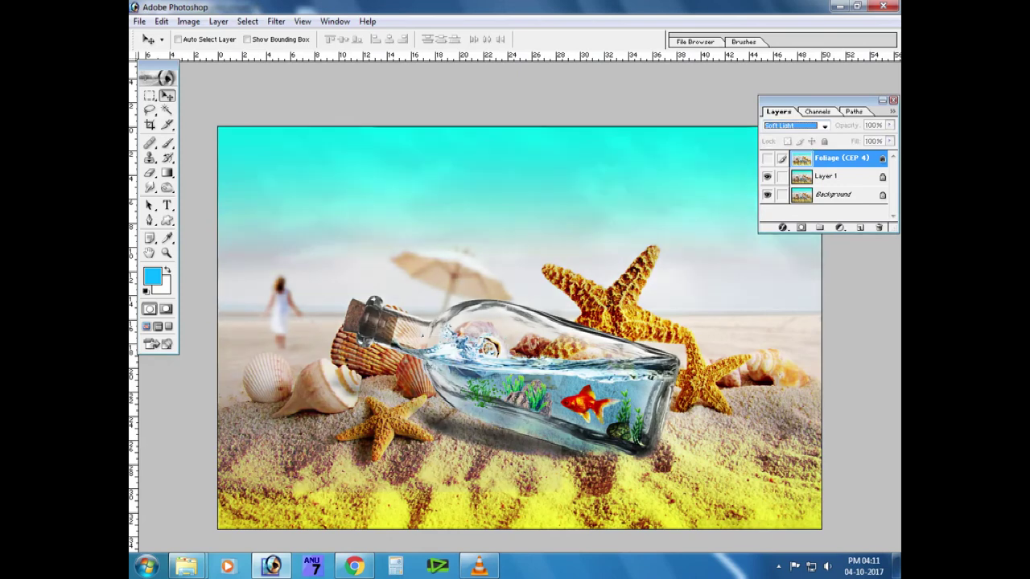
key(Up)
key(Up)
key(Up)
key(Up)
key(Up)
key(Up)
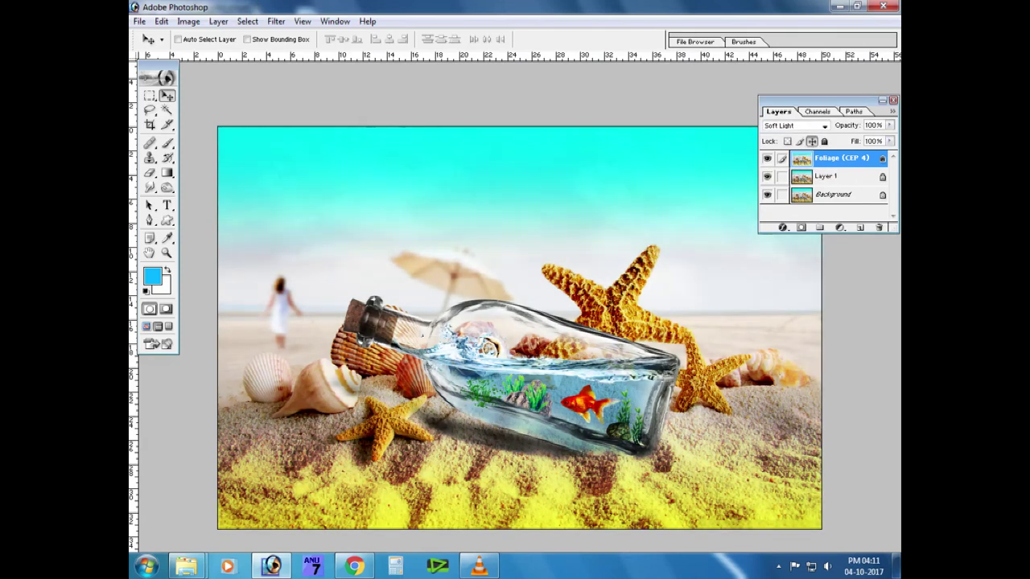
Compare with the layer hidden, then set the Foliage layer's blend mode to Luminosity.
click(767, 158)
click(766, 158)
click(795, 126)
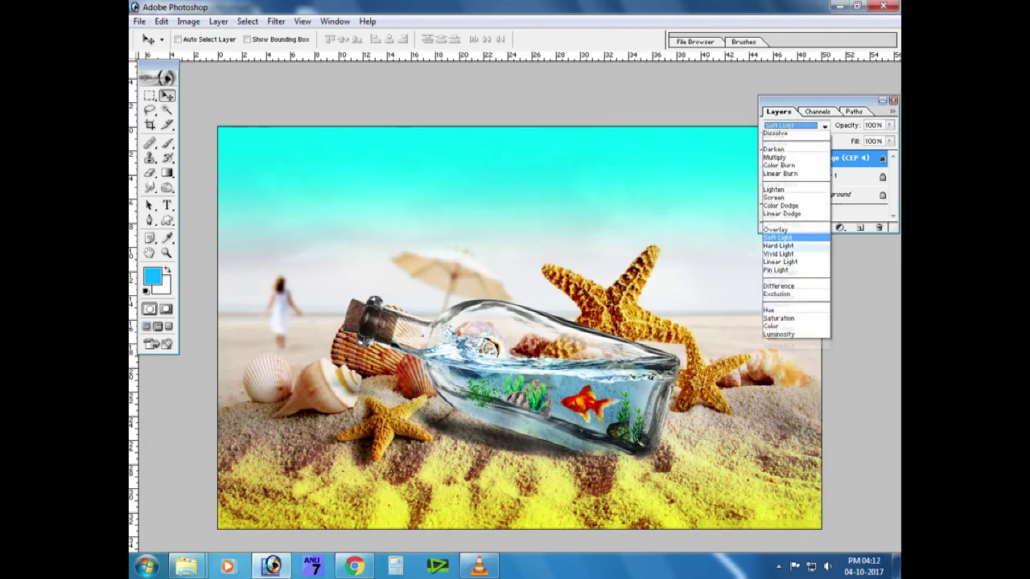
click(793, 249)
key(Down)
key(Down)
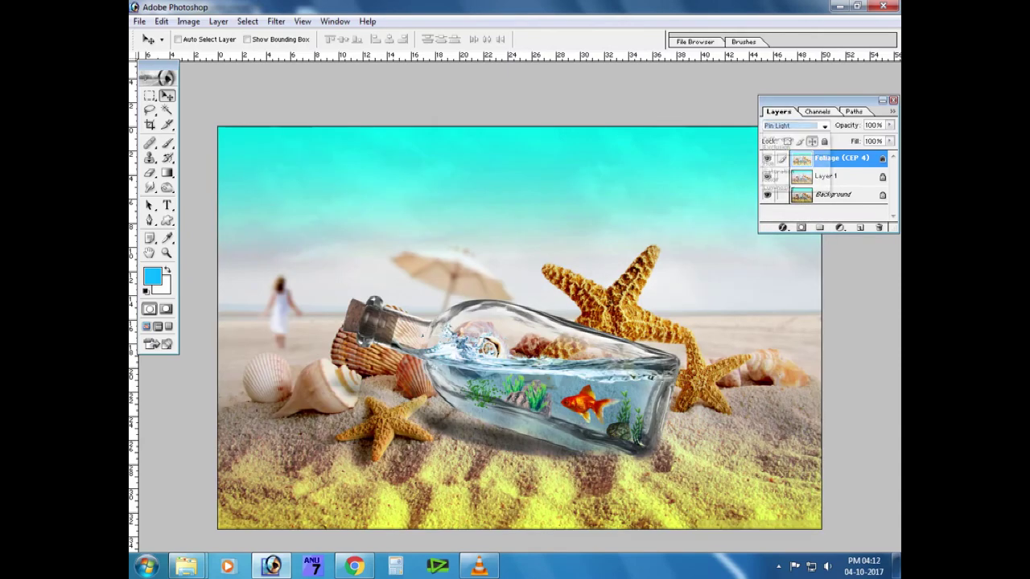
key(Down)
key(Down)
key(Down)
key(Down)
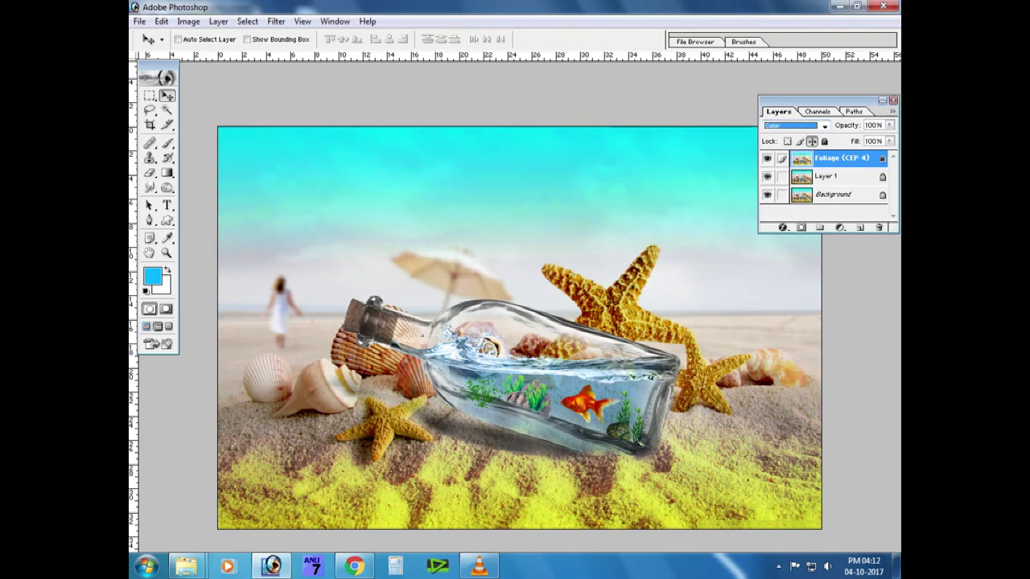
key(Down)
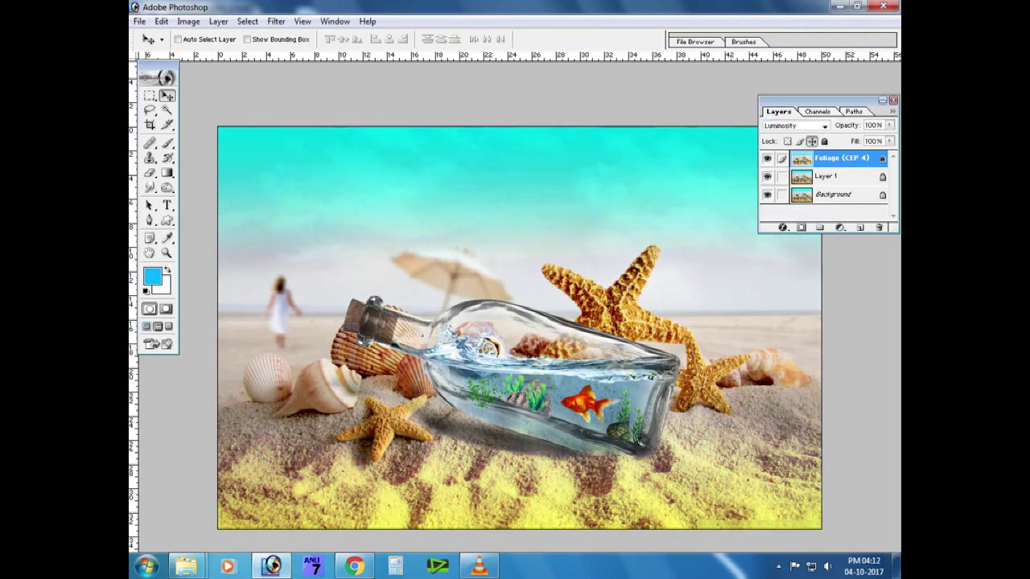
key(Return)
Darken the Foliage layer with Curves and Brightness/Contrast (-9, +11), then duplicate it.
key(ctrl+m)
drag(653, 161, 648, 181)
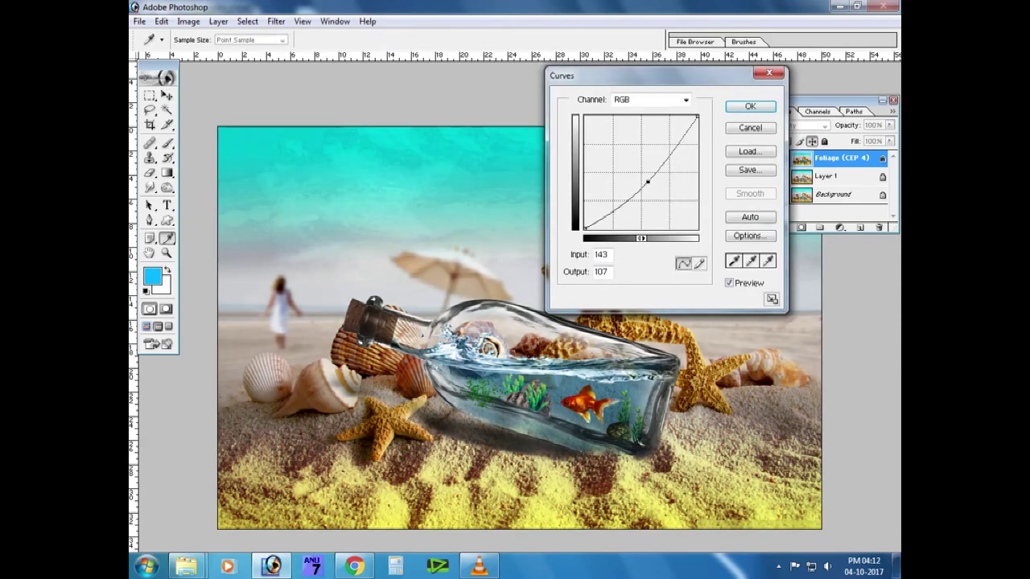
key(Return)
key(alt+i)
key(a)
key(c)
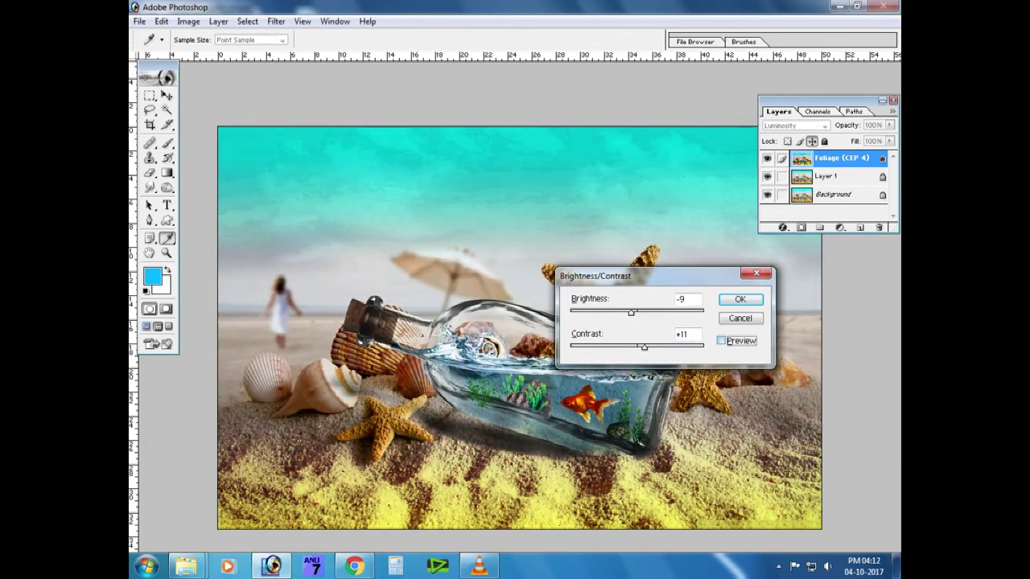
key(Return)
key(v)
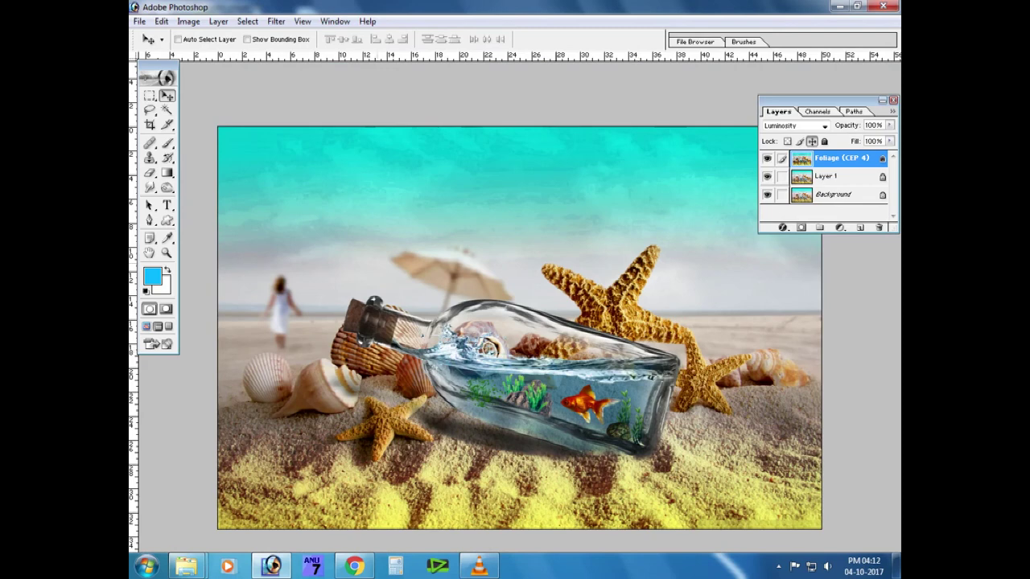
key(ctrl+j)
click(276, 21)
mouse_move(296, 284)
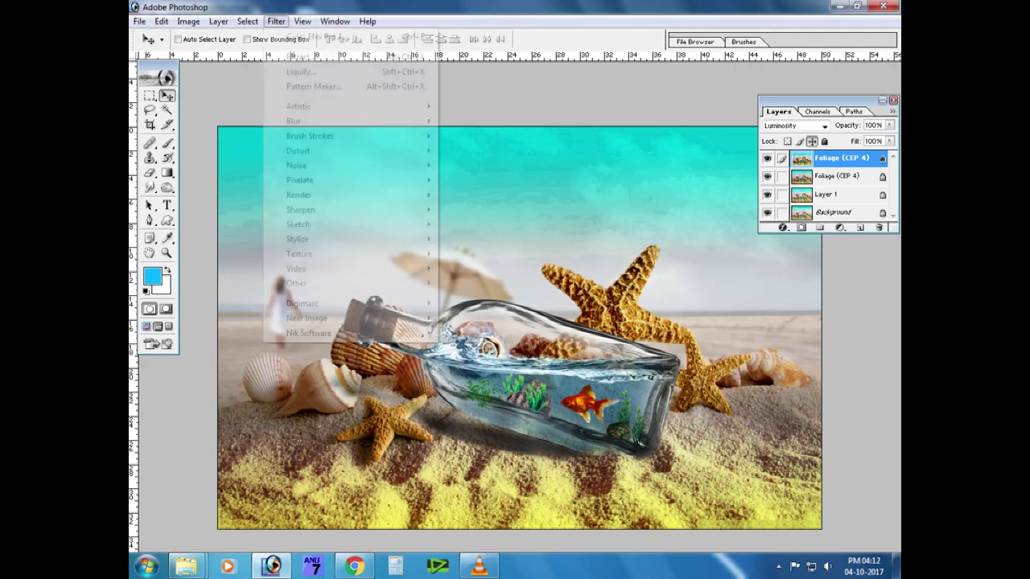
Apply the High Pass filter to the top Foliage copy.
click(478, 297)
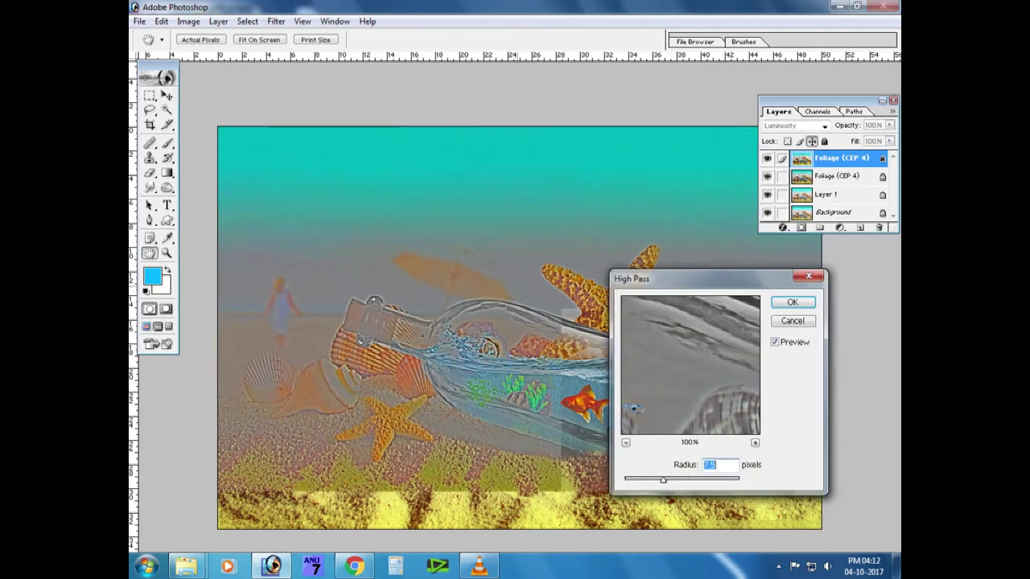
drag(636, 479, 678, 479)
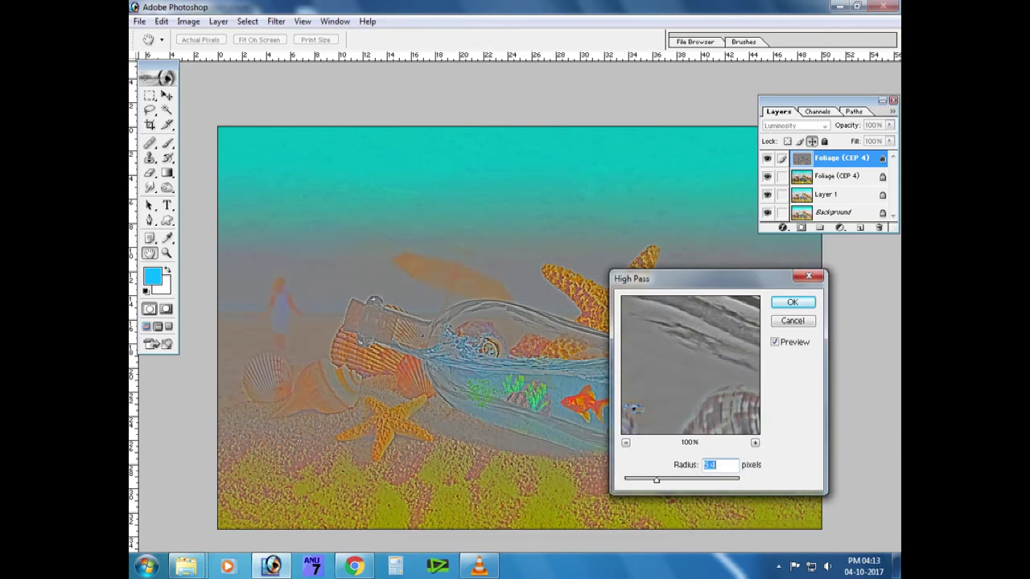
drag(677, 480, 637, 479)
key(Return)
Set the High Pass layer's blend mode to Vivid Light after trying Hue and Linear Light.
click(824, 126)
click(792, 320)
key(Up)
key(Up)
key(Up)
key(Up)
key(ctrl+plus)
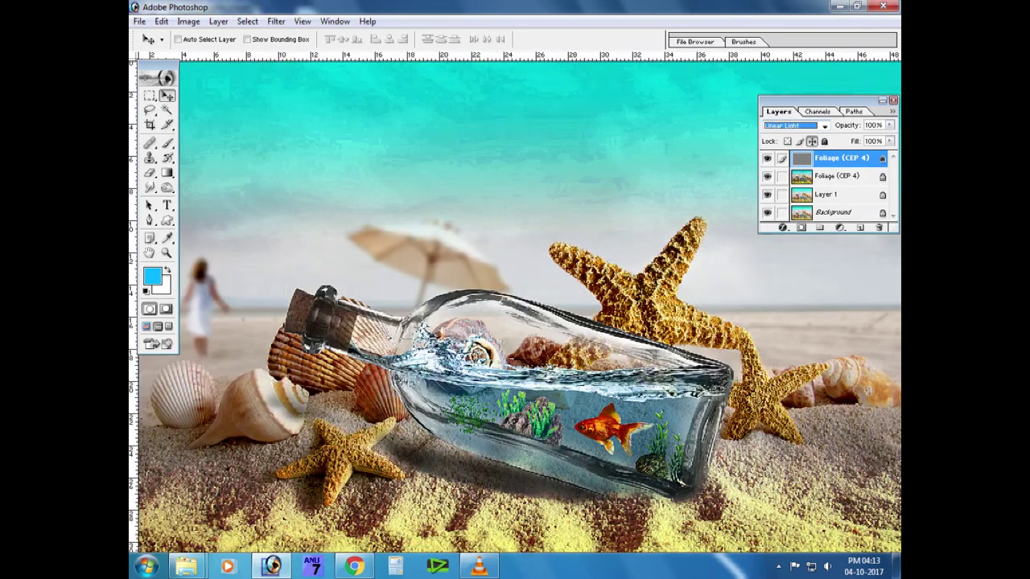
key(ctrl+plus)
Lower the sharpening layer's opacity to 56%.
key(ctrl+plus)
key(ctrl+minus)
key(ctrl+minus)
key(ctrl+minus)
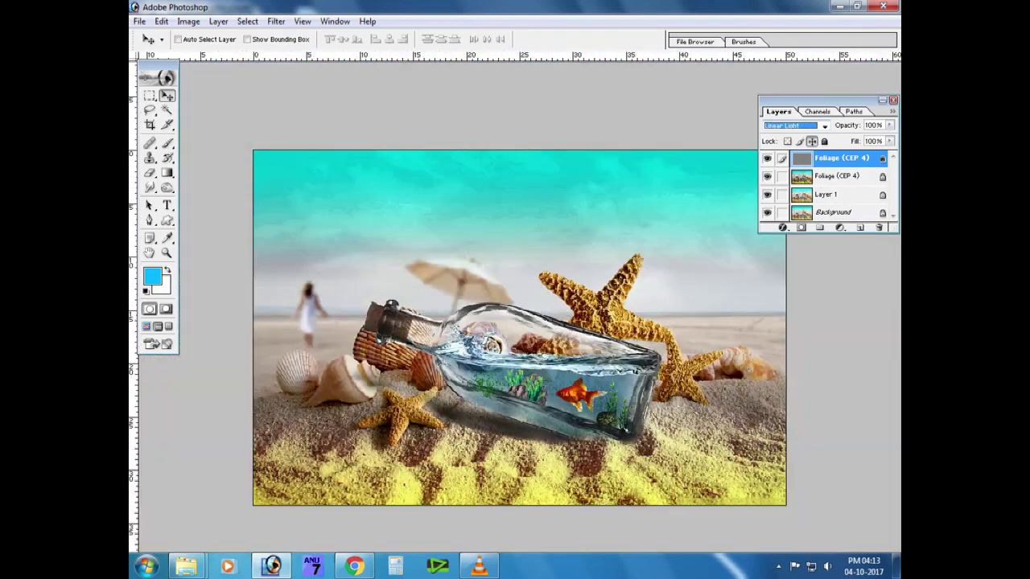
key(Tab)
key(BackSpace)
key(Return)
key(Return)
key(Up)
key(ctrl+plus)
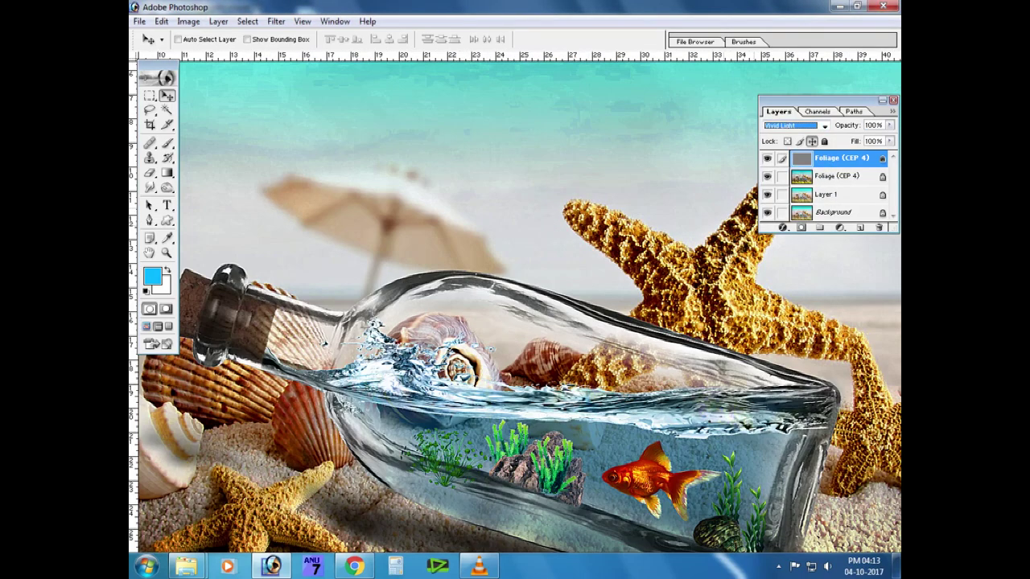
key(Tab)
key(BackSpace)
key(Return)
key(Return)
click(890, 124)
drag(890, 139, 858, 138)
key(ctrl+minus)
key(ctrl+minus)
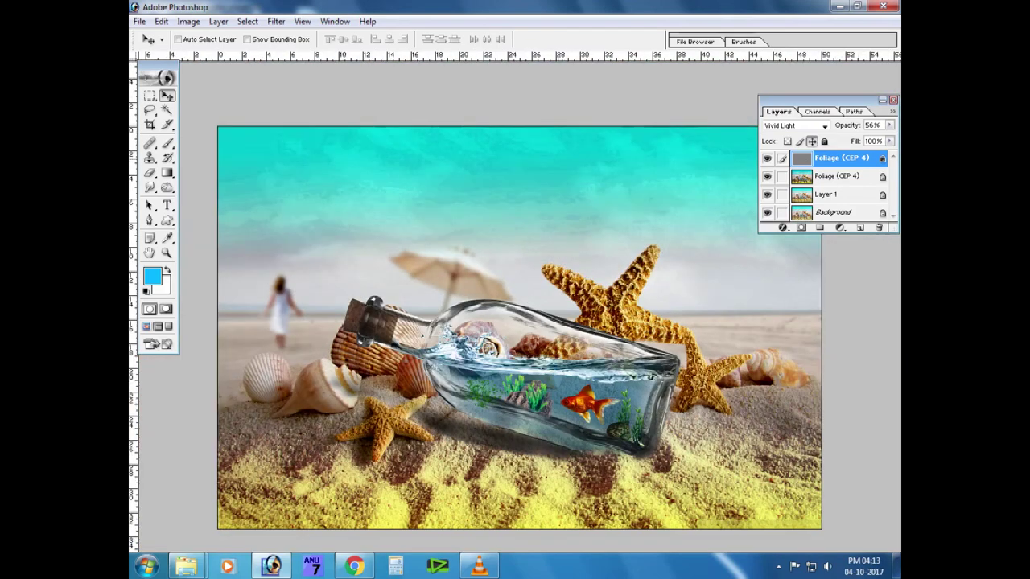
Hide and reshow both Foliage layers to compare the sharpening effect.
click(767, 157)
click(767, 175)
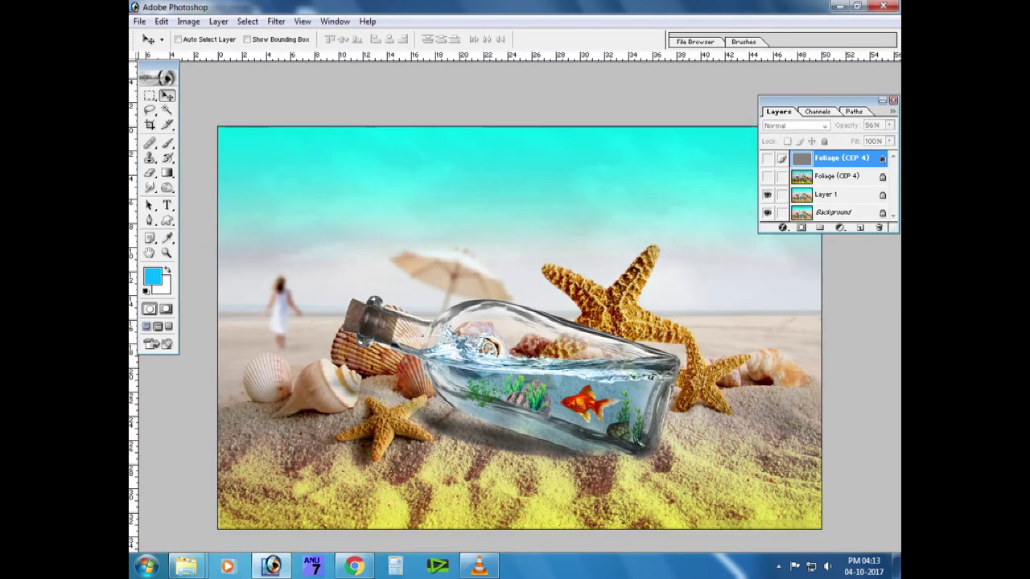
click(767, 175)
click(766, 158)
key(ctrl+minus)
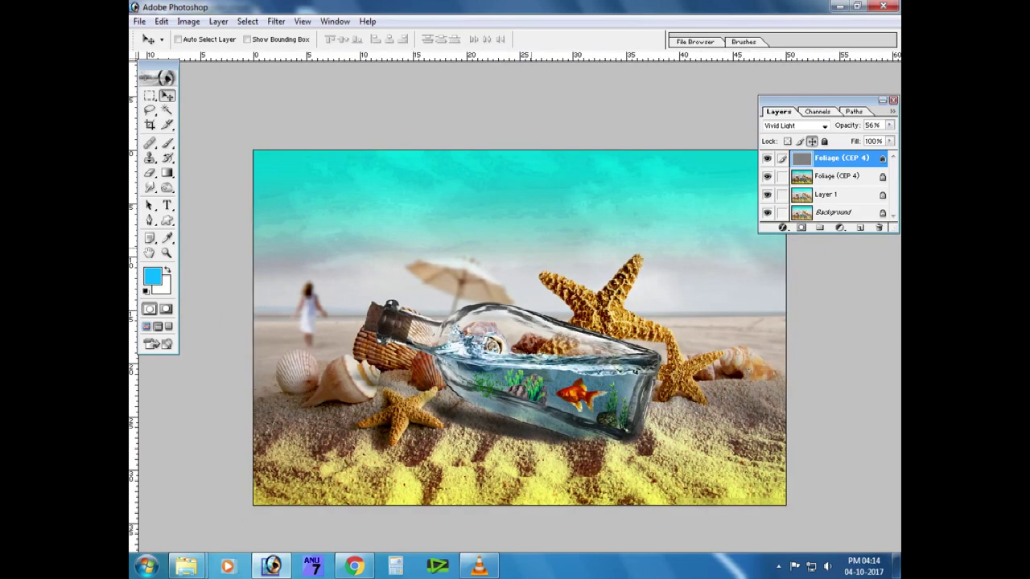